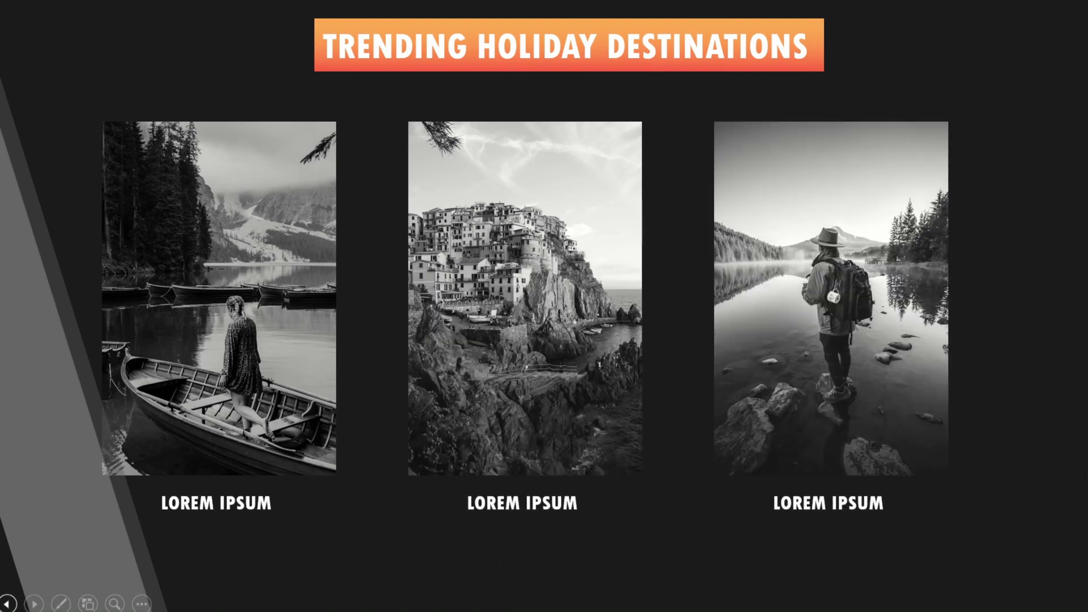
# Step: Advance the travel slideshow to its next slide
pyautogui.press('Right')
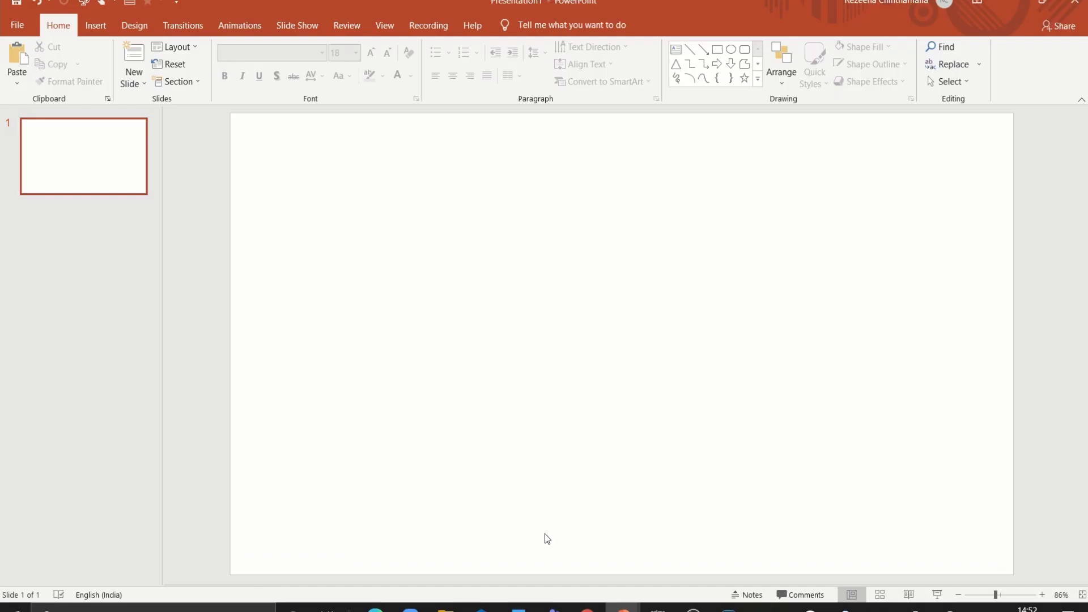
# Step: Set the empty slide's Format Background to a solid black fill
pyautogui.rightClick(505, 251)
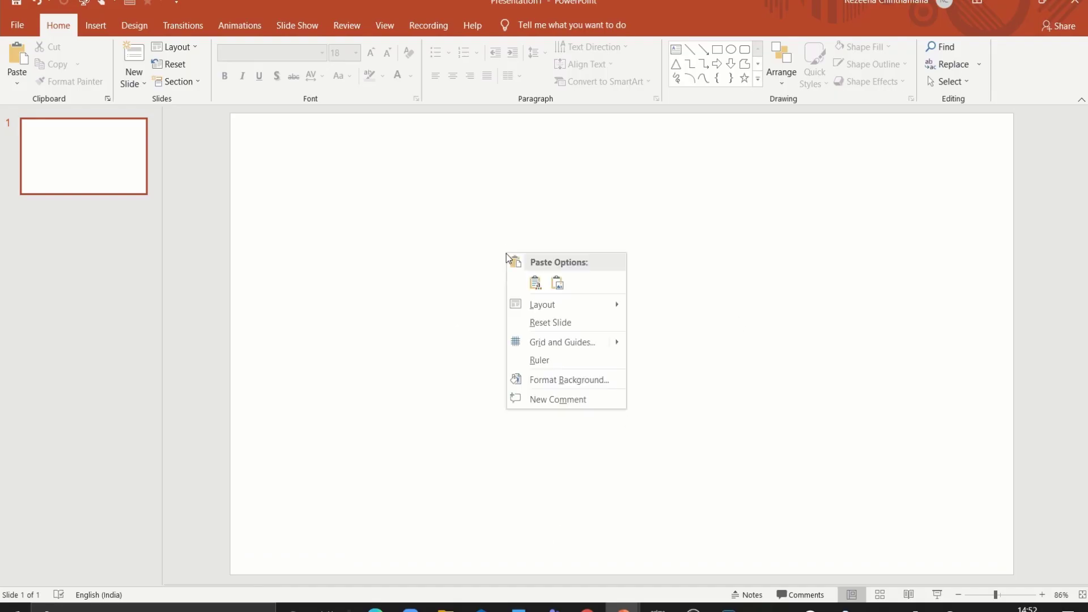
pyautogui.click(523, 386)
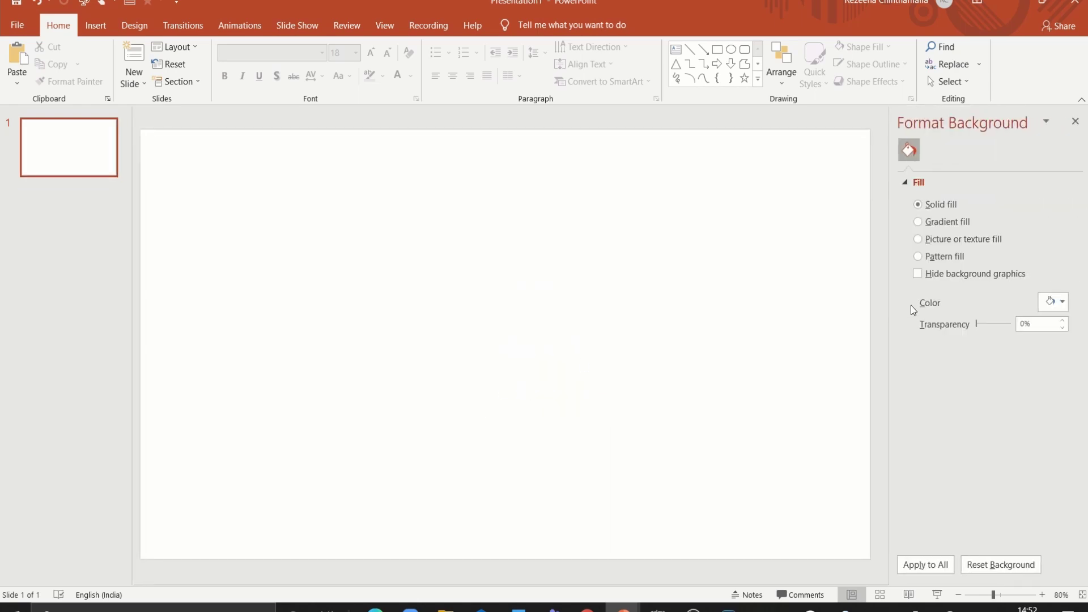
pyautogui.click(1049, 302)
pyautogui.click(1007, 461)
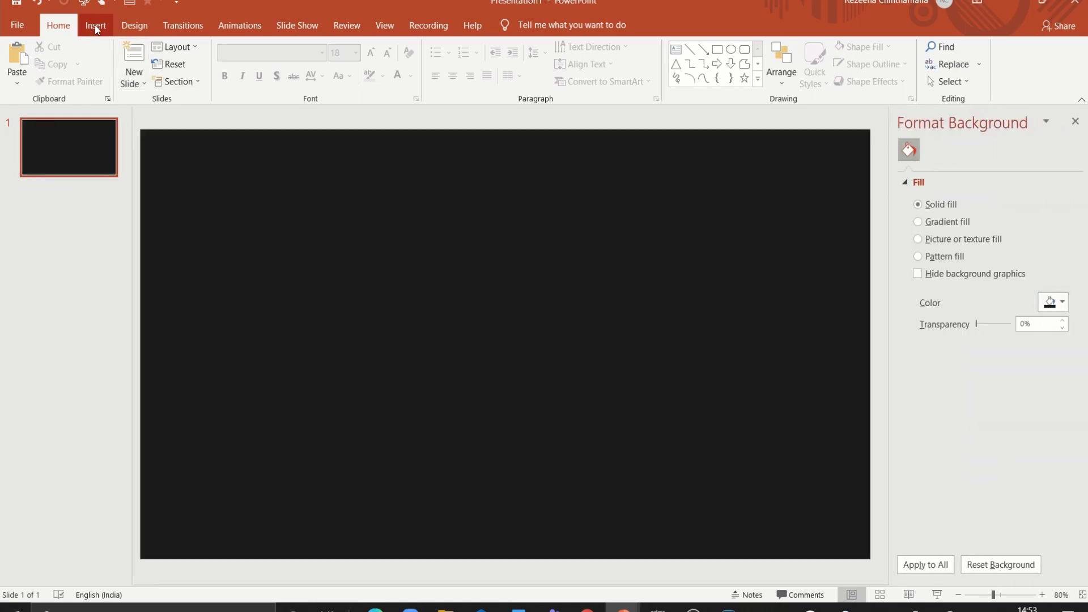
# Step: Insert the hot-air-balloon mountain photo from this device
pyautogui.click(95, 26)
pyautogui.click(94, 67)
pyautogui.click(118, 119)
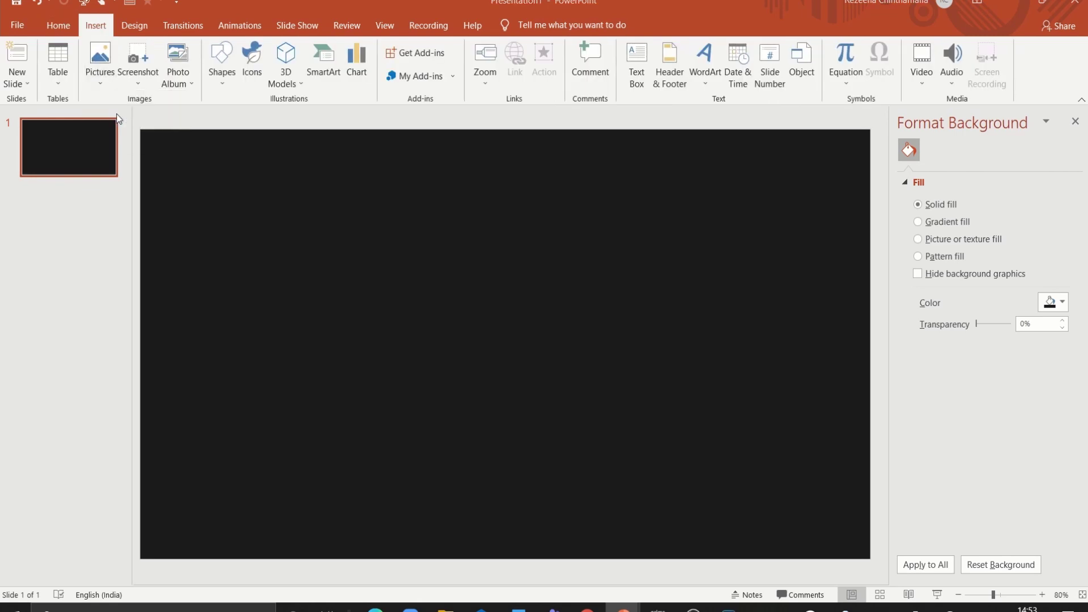
pyautogui.moveTo(334, 141); pyautogui.dragTo(337, 232)
pyautogui.click(267, 226)
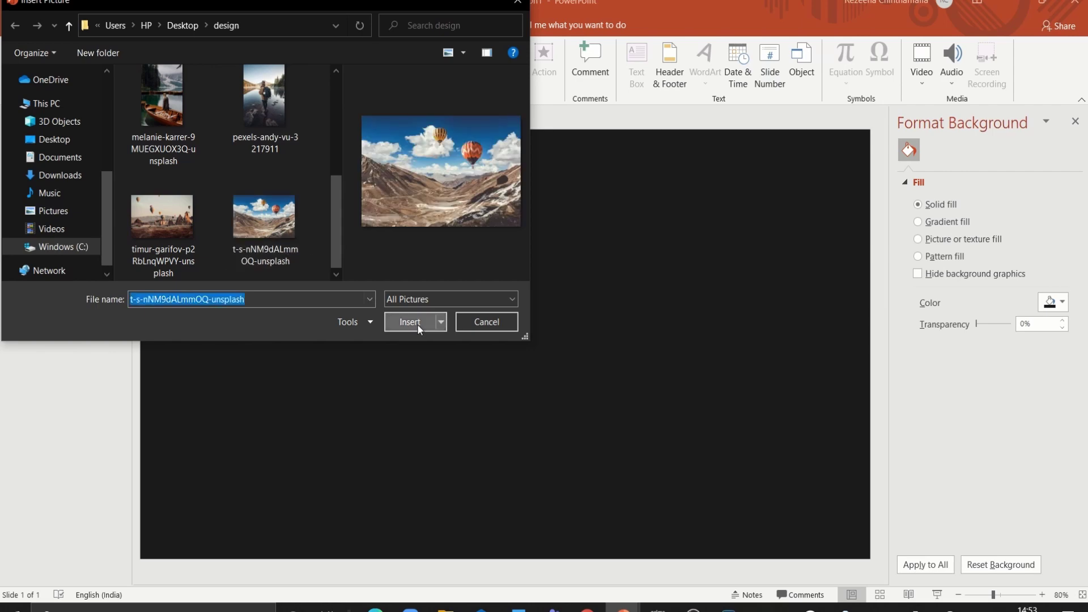
pyautogui.click(418, 328)
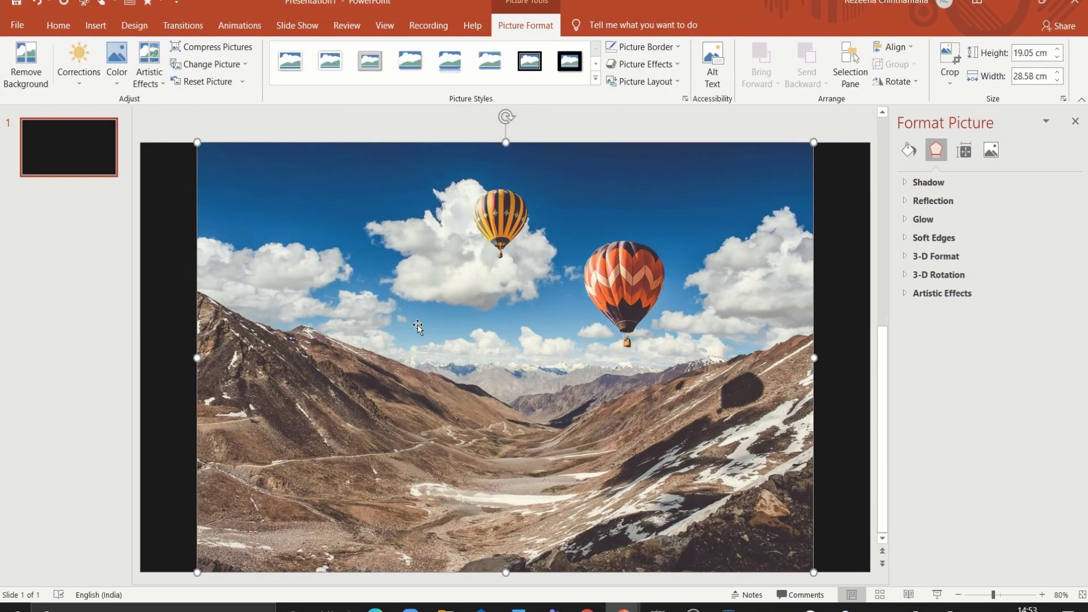
# Step: Resize the photo to about 10.85 × 16.27 cm on the slide's left and make it grayscale
pyautogui.moveTo(293, 206); pyautogui.dragTo(412, 279)
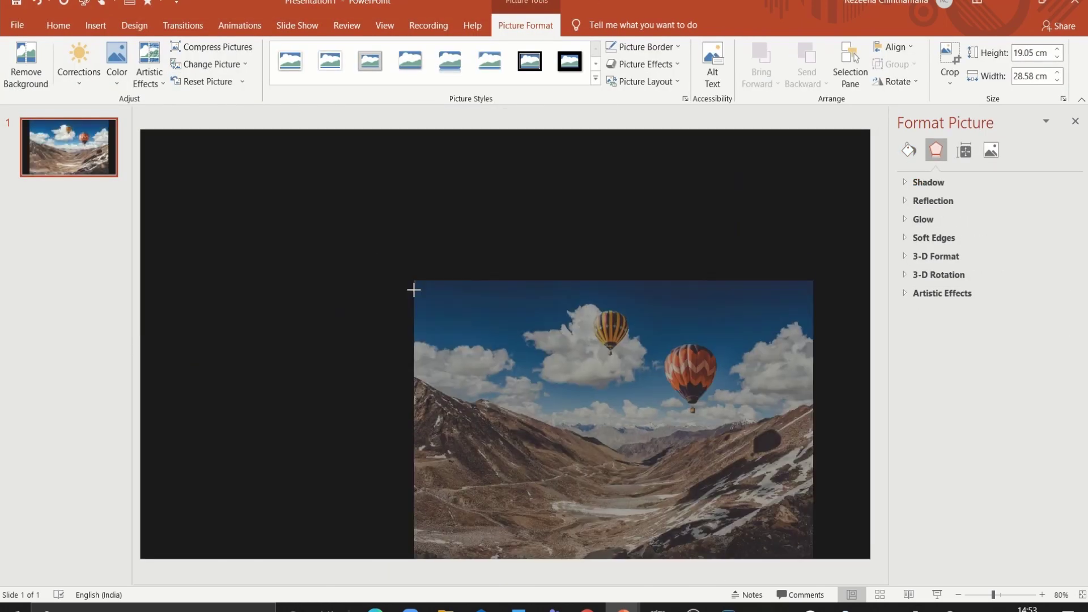
pyautogui.moveTo(581, 416); pyautogui.dragTo(369, 333)
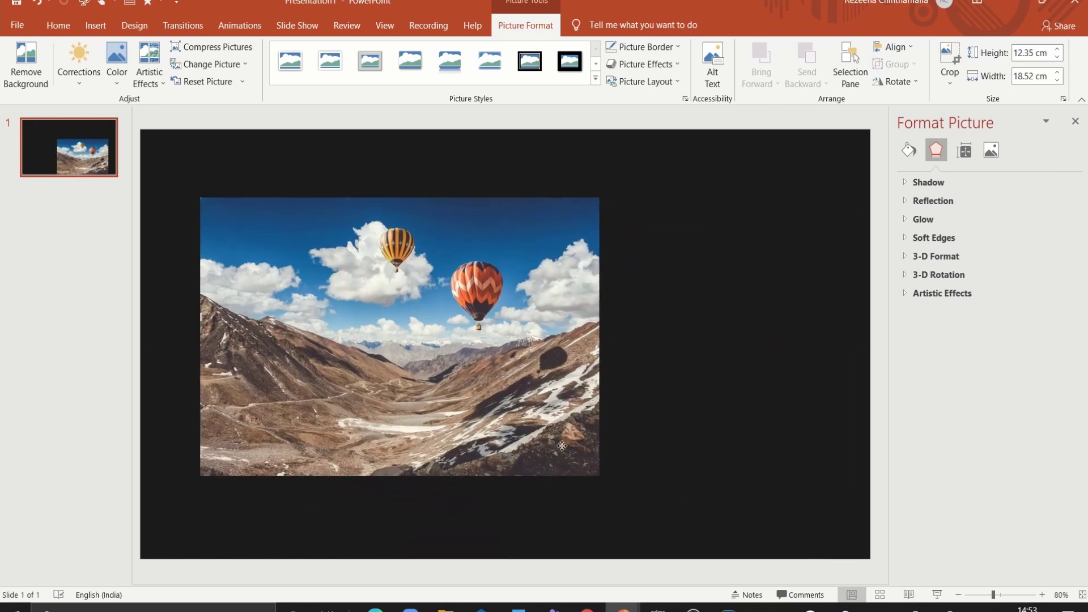
pyautogui.click(562, 446)
pyautogui.moveTo(599, 476); pyautogui.dragTo(522, 434)
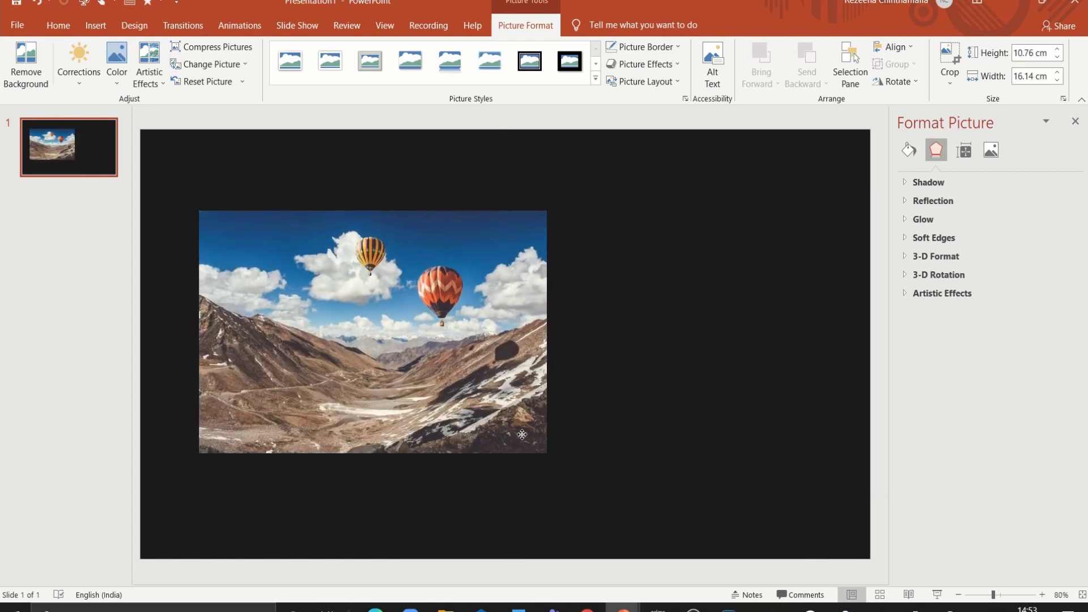
pyautogui.click(117, 59)
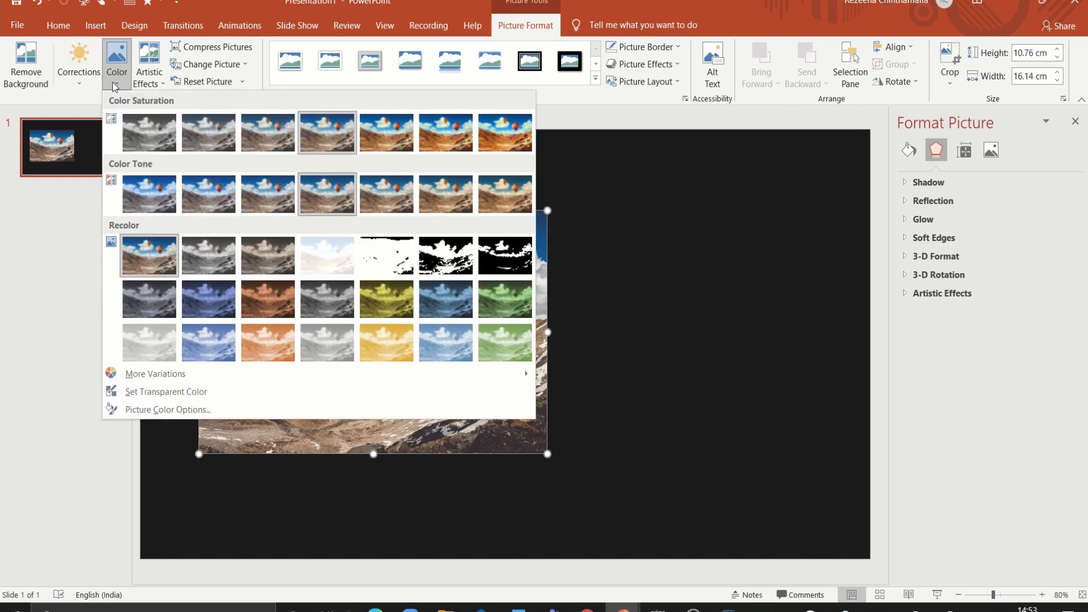
pyautogui.press('Escape')
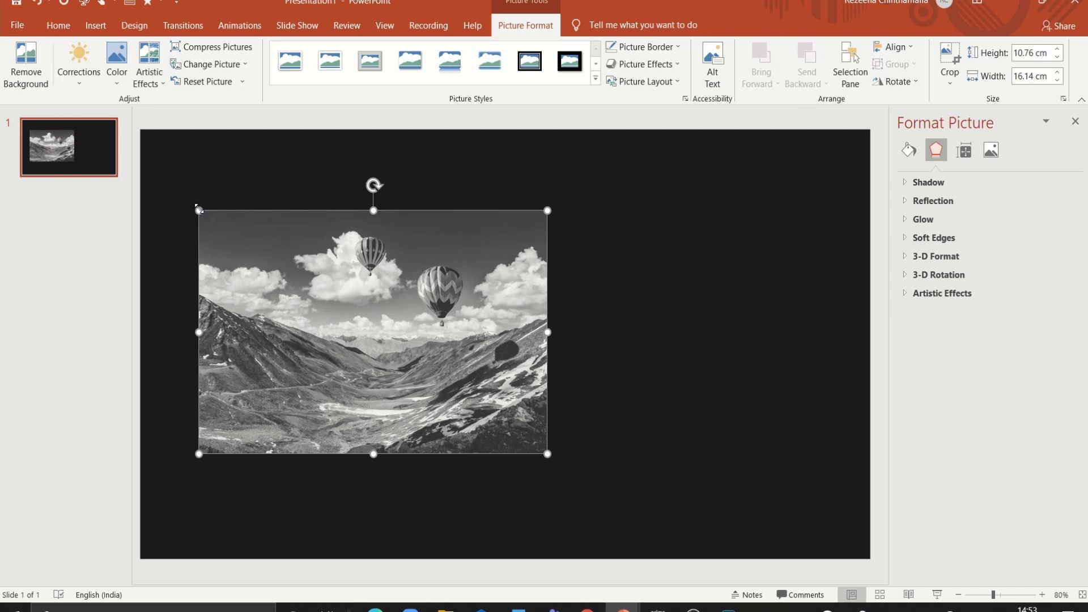
pyautogui.moveTo(197, 209); pyautogui.dragTo(196, 204)
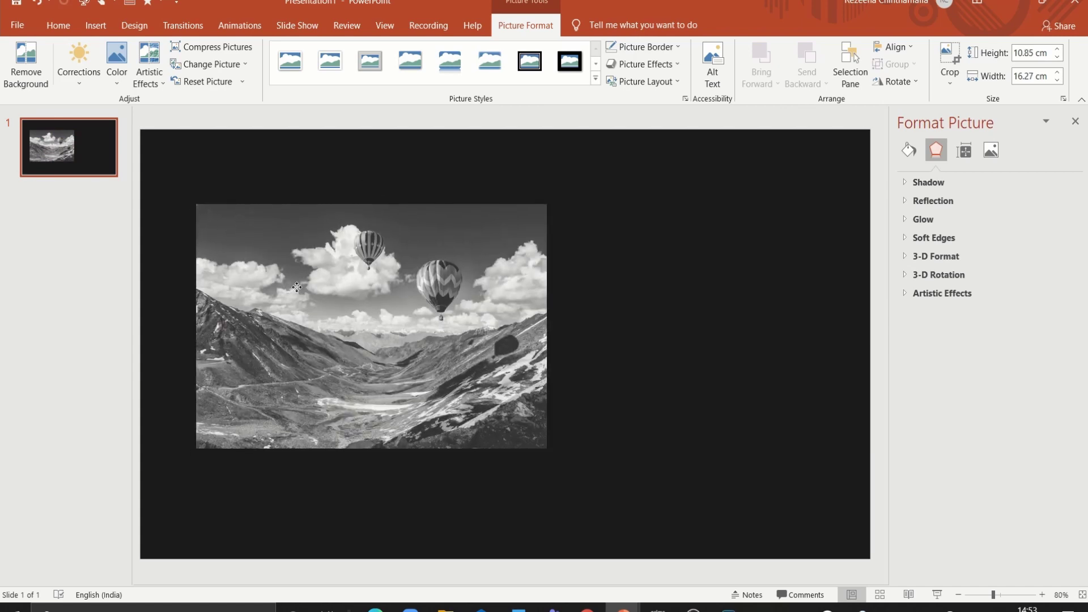
pyautogui.moveTo(297, 287); pyautogui.dragTo(297, 305)
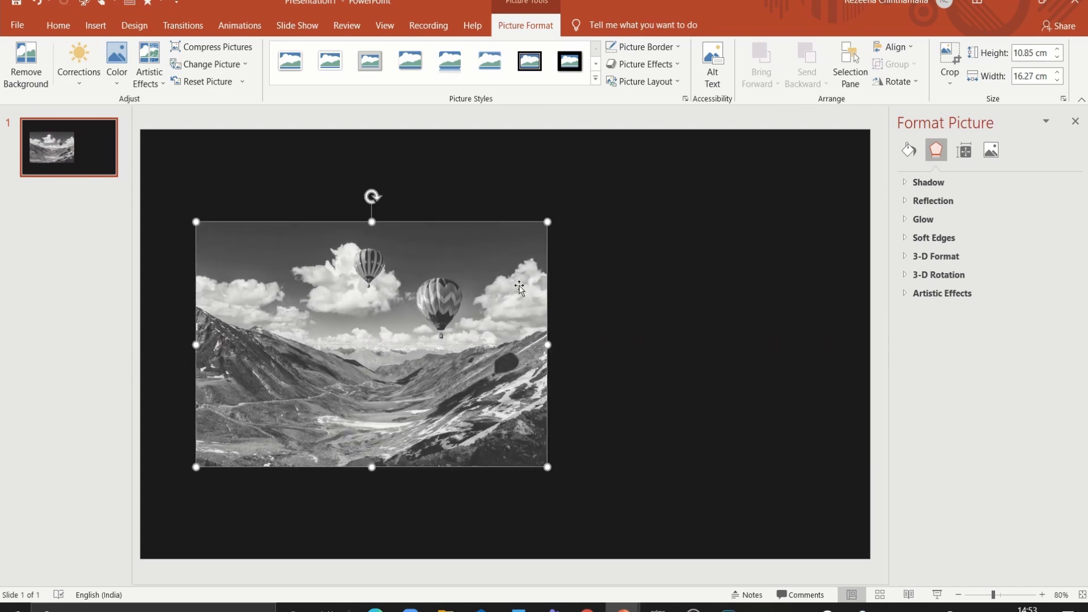
pyautogui.click(59, 27)
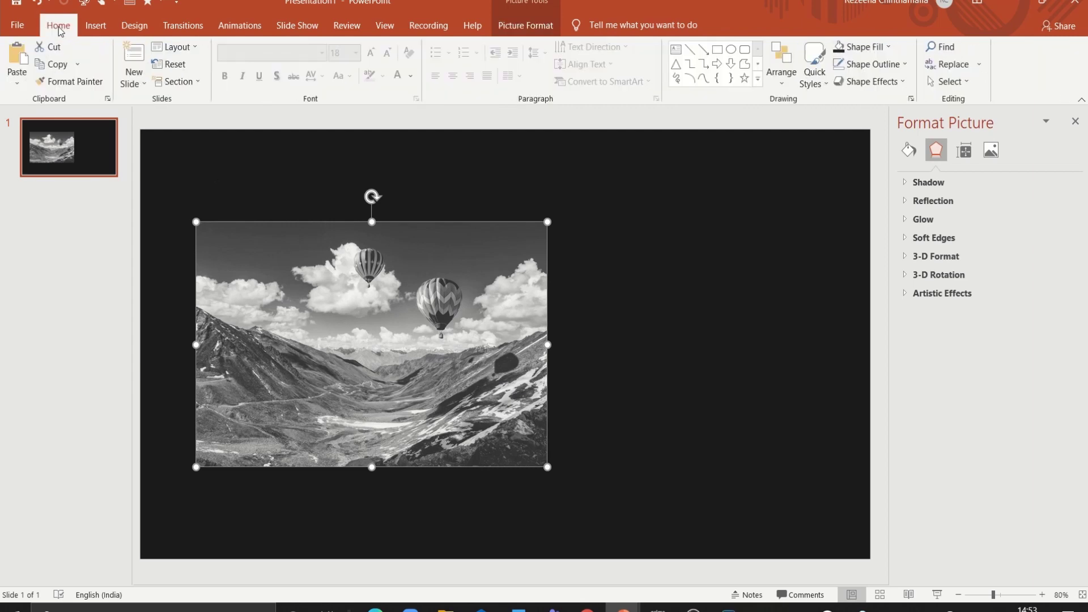
# Step: Add a text box above the photo reading 'TIME TO EXPLORE' in white
pyautogui.click(676, 51)
pyautogui.moveTo(200, 166); pyautogui.dragTo(399, 212)
pyautogui.click(411, 76)
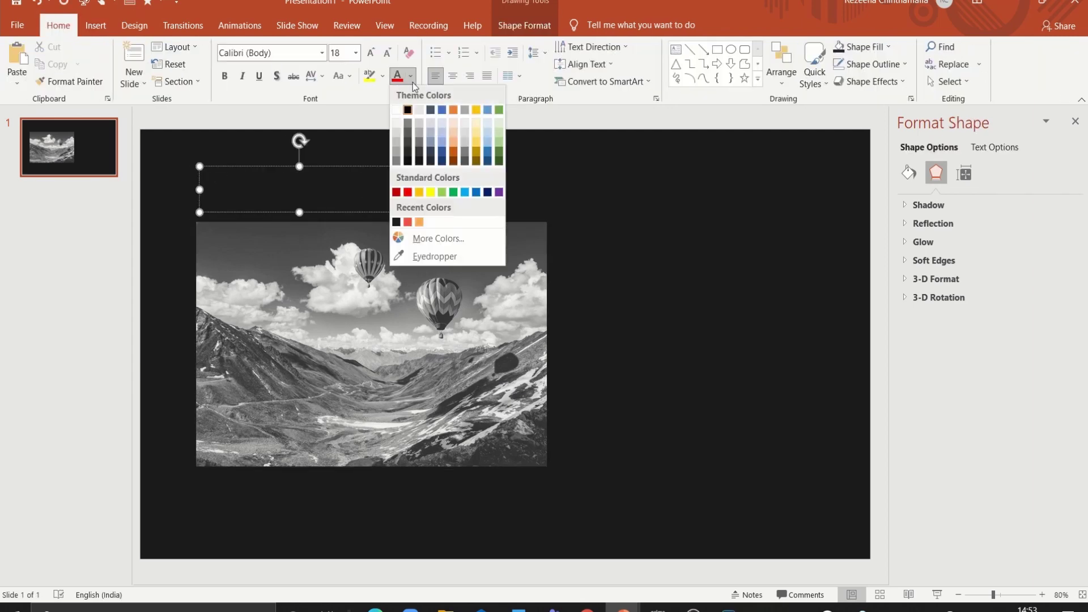
pyautogui.click(400, 109)
pyautogui.write('T')
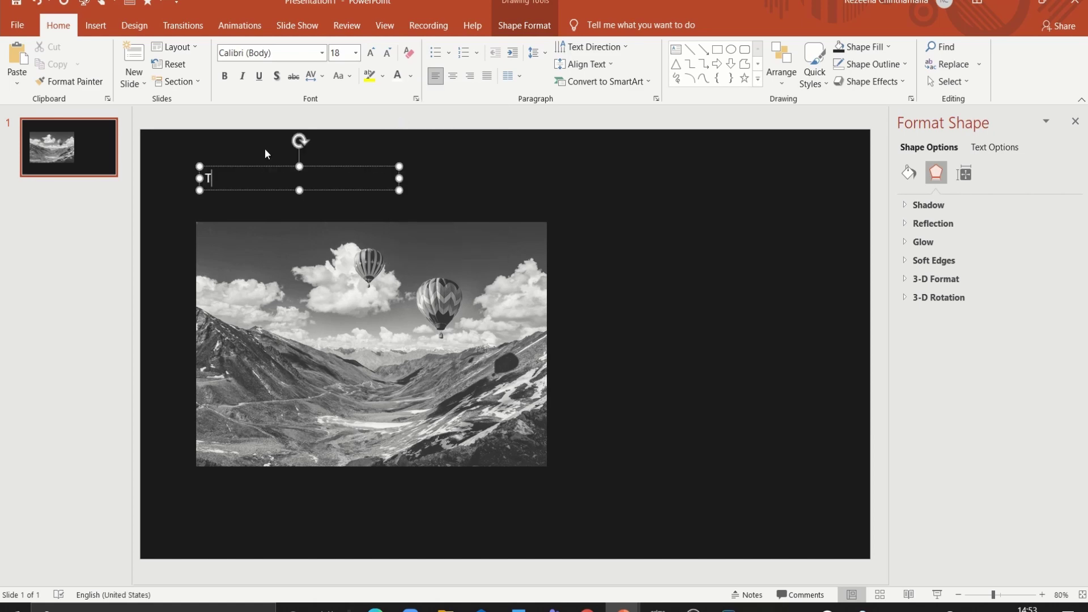
pyautogui.write('IME TO EXP')
pyautogui.write('LORE')
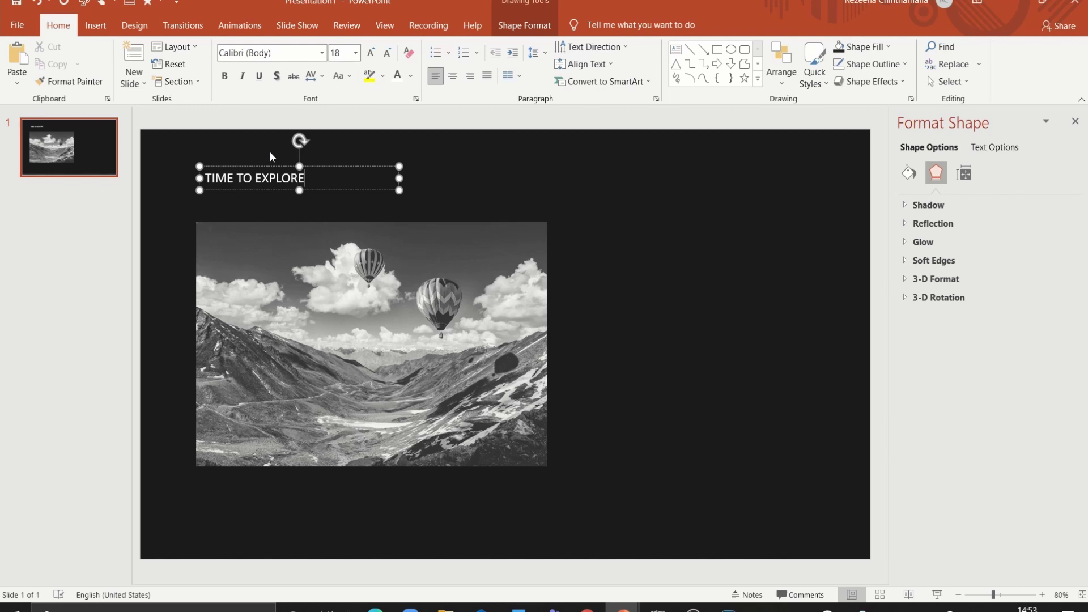
# Step: Set the title to Tw Cen MT Condensed Extra Bold, size 54
pyautogui.tripleClick(306, 178)
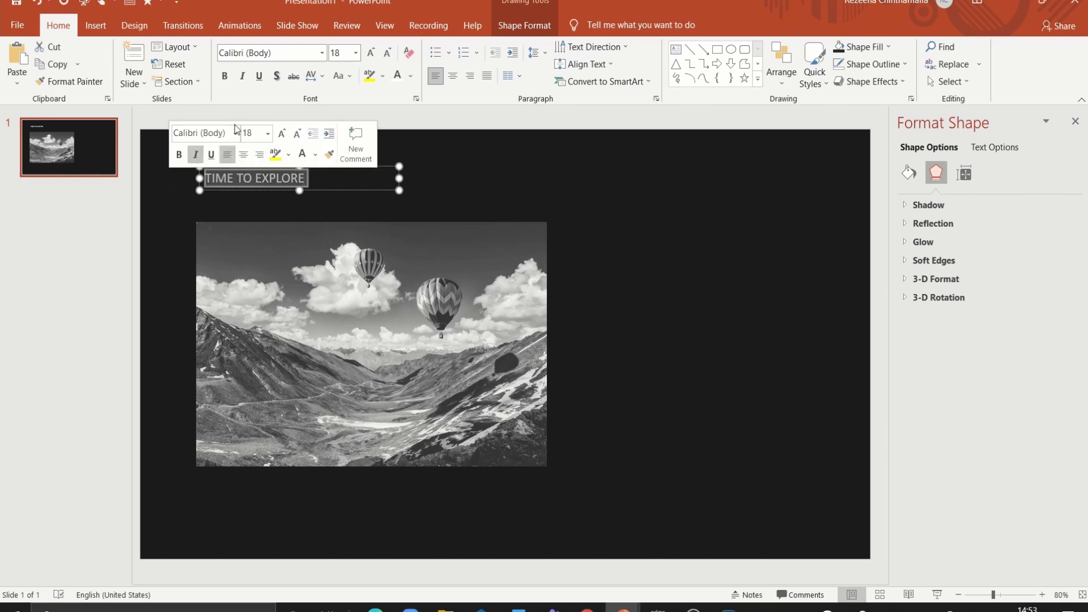
pyautogui.click(322, 56)
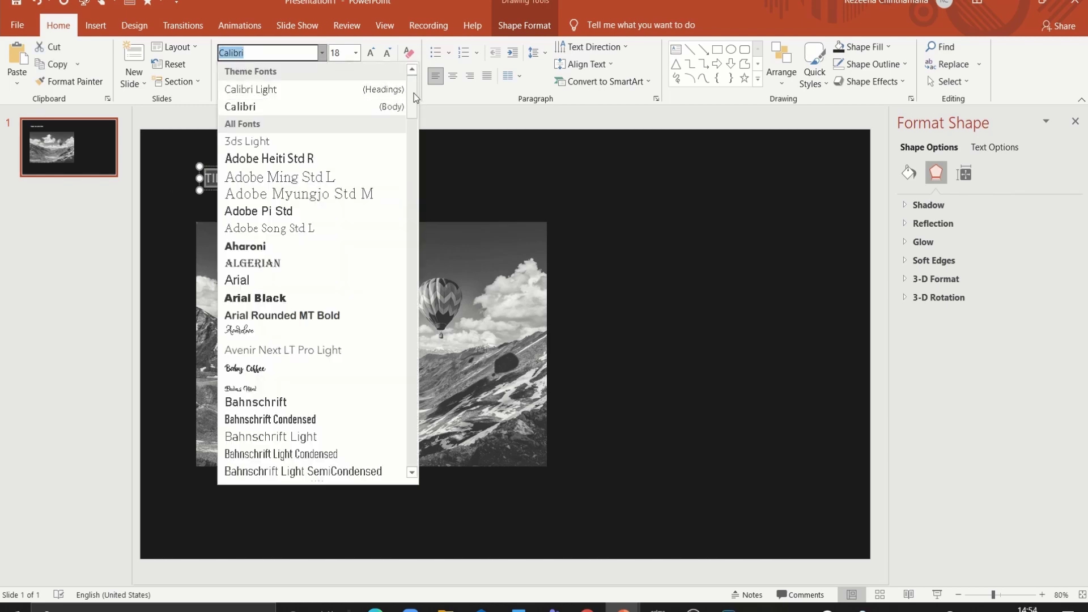
pyautogui.scroll(-5, 414, 93)
pyautogui.scroll(-15, 433, 370)
pyautogui.scroll(-3, 429, 363)
pyautogui.scroll(-3, 424, 381)
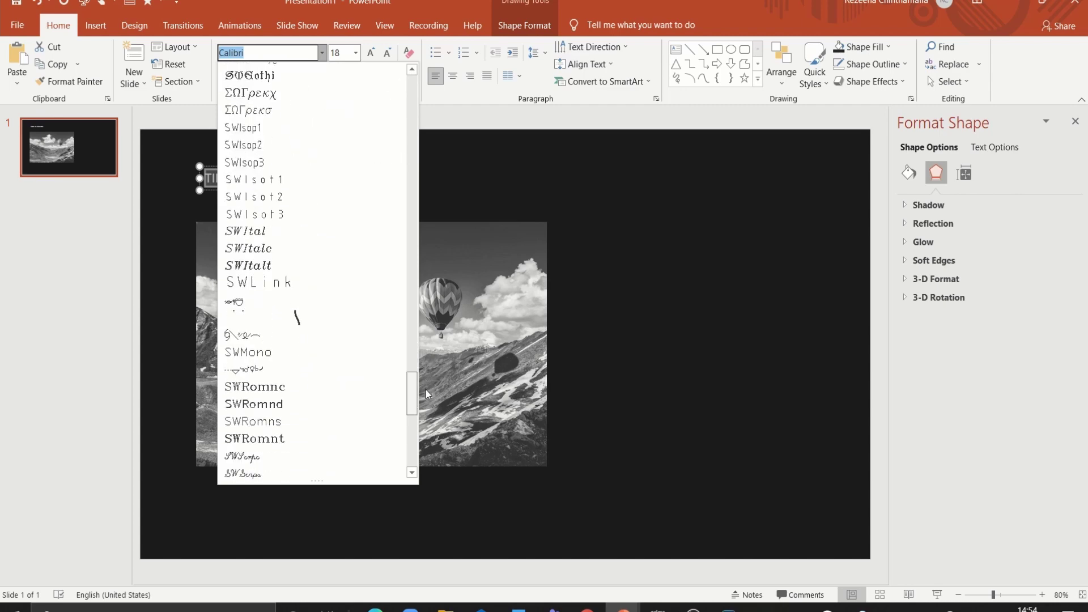
pyautogui.scroll(-3, 426, 390)
pyautogui.scroll(-2, 426, 406)
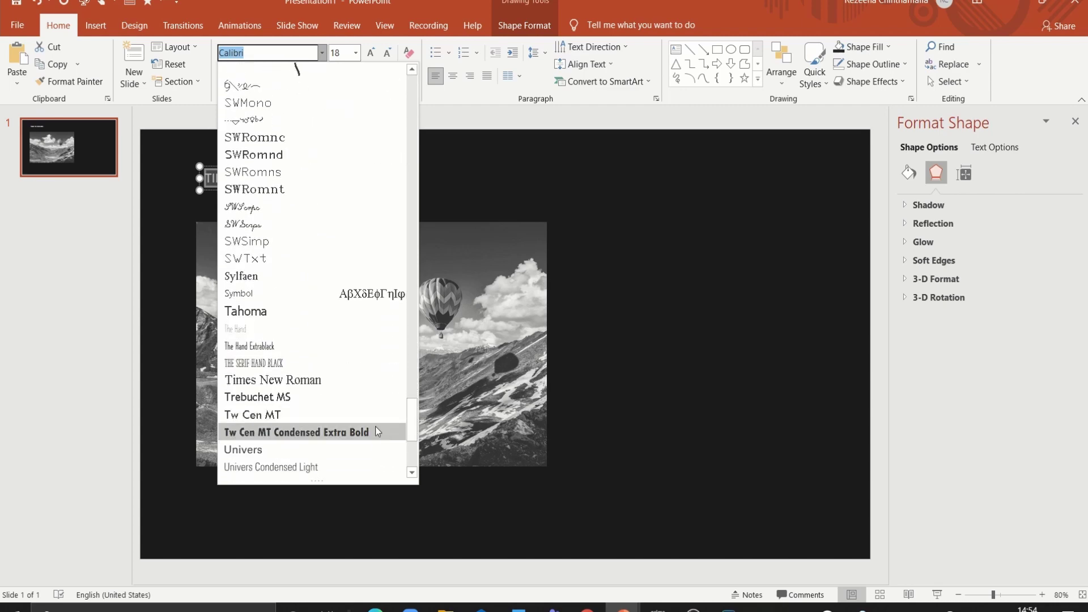
pyautogui.click(351, 433)
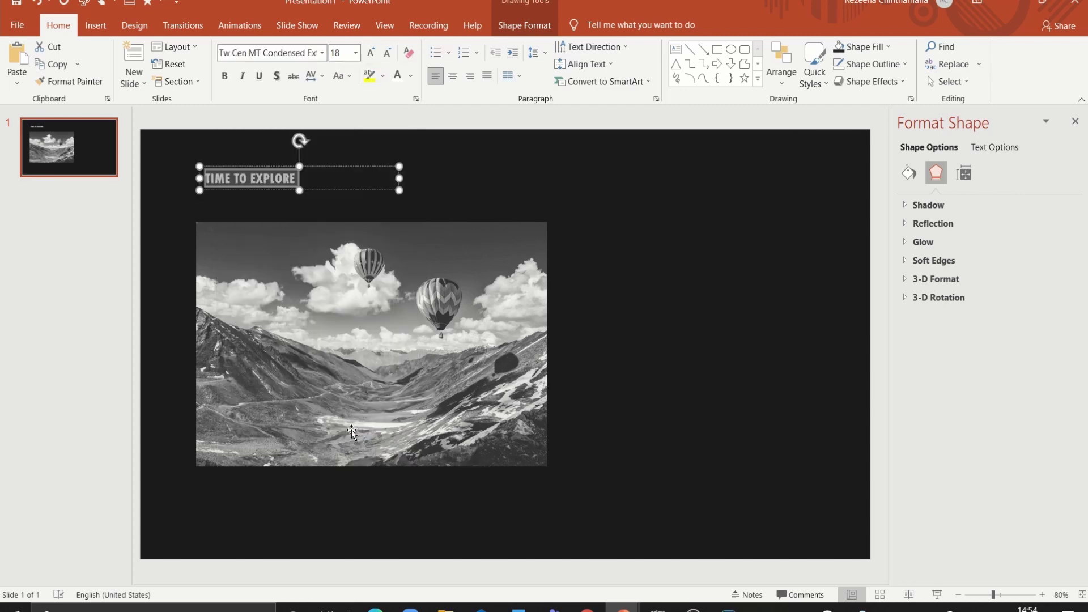
pyautogui.click(339, 58)
pyautogui.write('54')
pyautogui.press('Return')
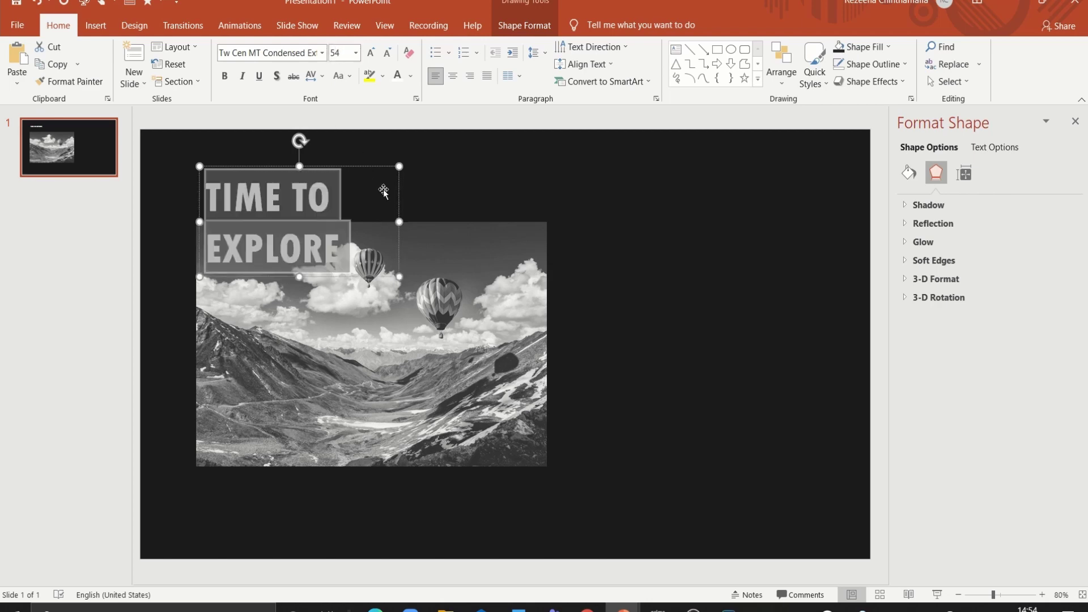
# Step: Widen the title box to one line and align it with the photo's left edge
pyautogui.moveTo(399, 221); pyautogui.dragTo(505, 206)
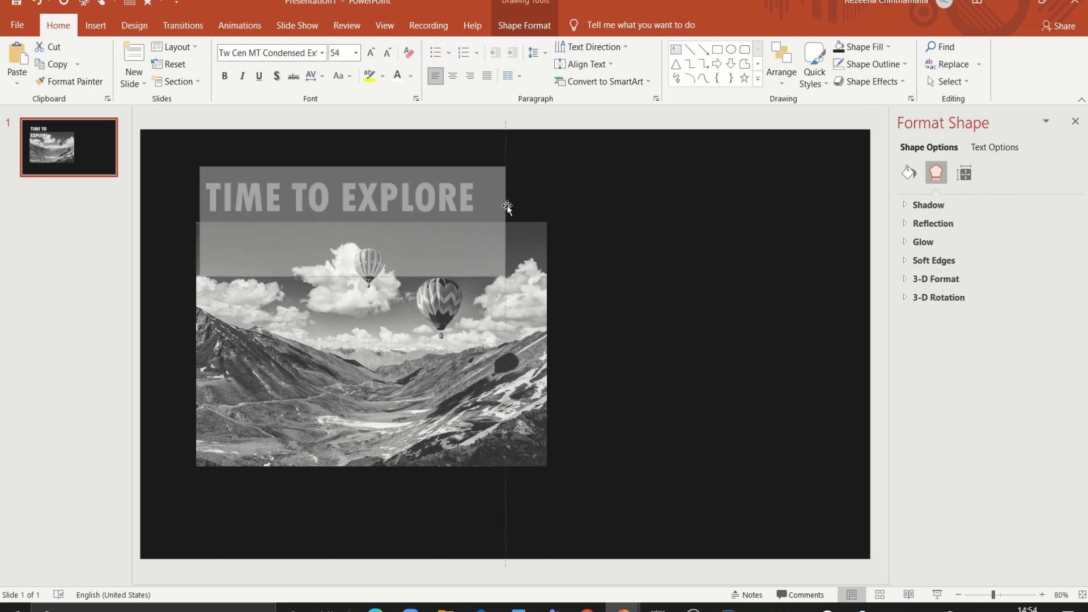
pyautogui.moveTo(427, 224); pyautogui.dragTo(419, 224)
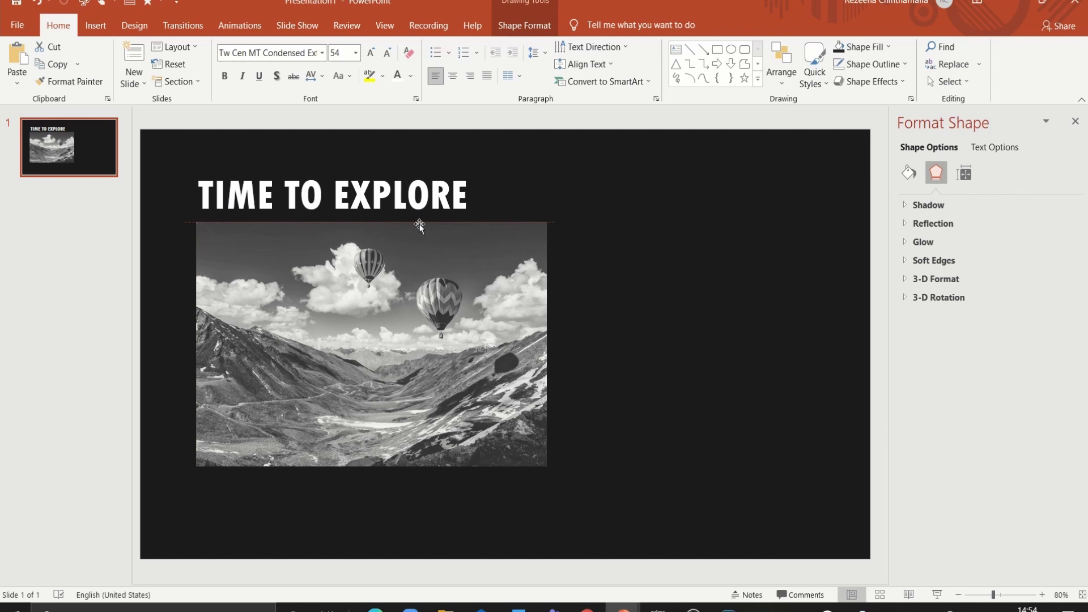
pyautogui.click(712, 306)
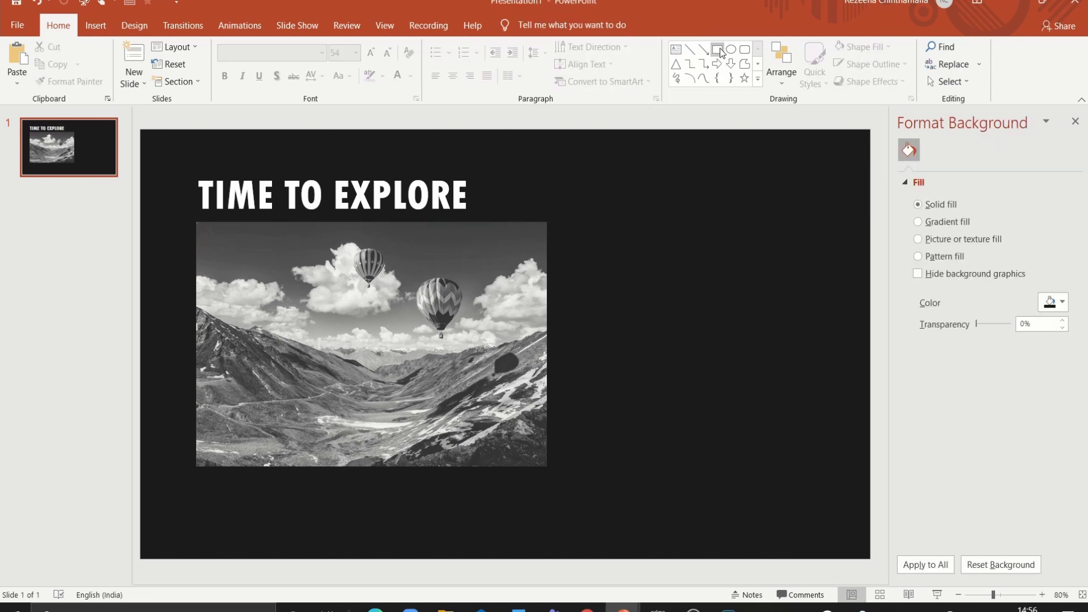
# Step: Draw a tall rectangle on the right, tilt it and extend it past the slide
pyautogui.click(717, 50)
pyautogui.moveTo(609, 112); pyautogui.dragTo(729, 582)
pyautogui.moveTo(990, 595); pyautogui.dragTo(988, 594)
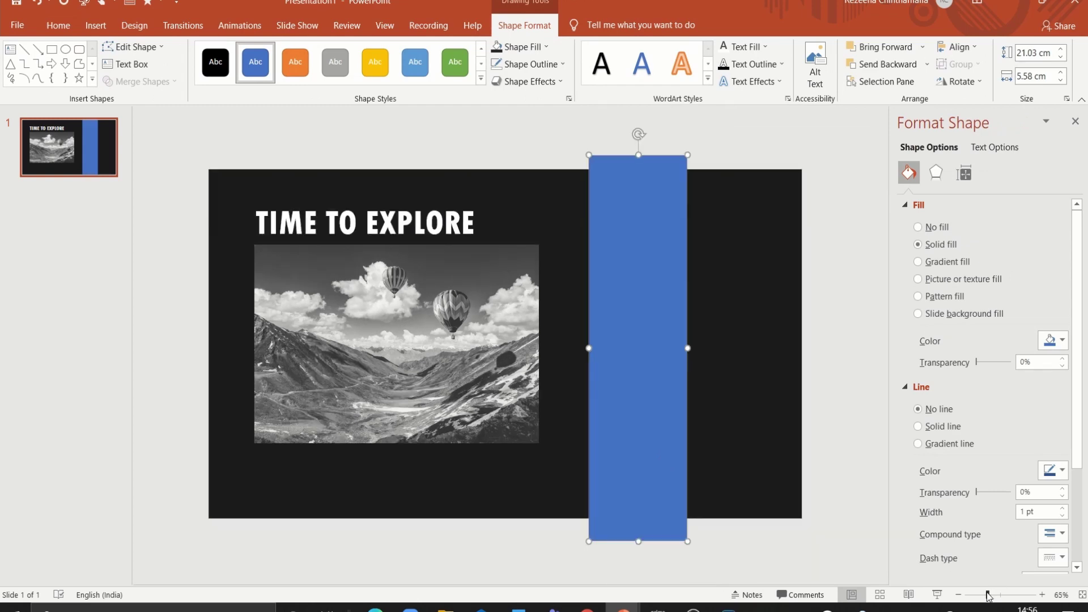
pyautogui.moveTo(638, 128); pyautogui.dragTo(581, 133)
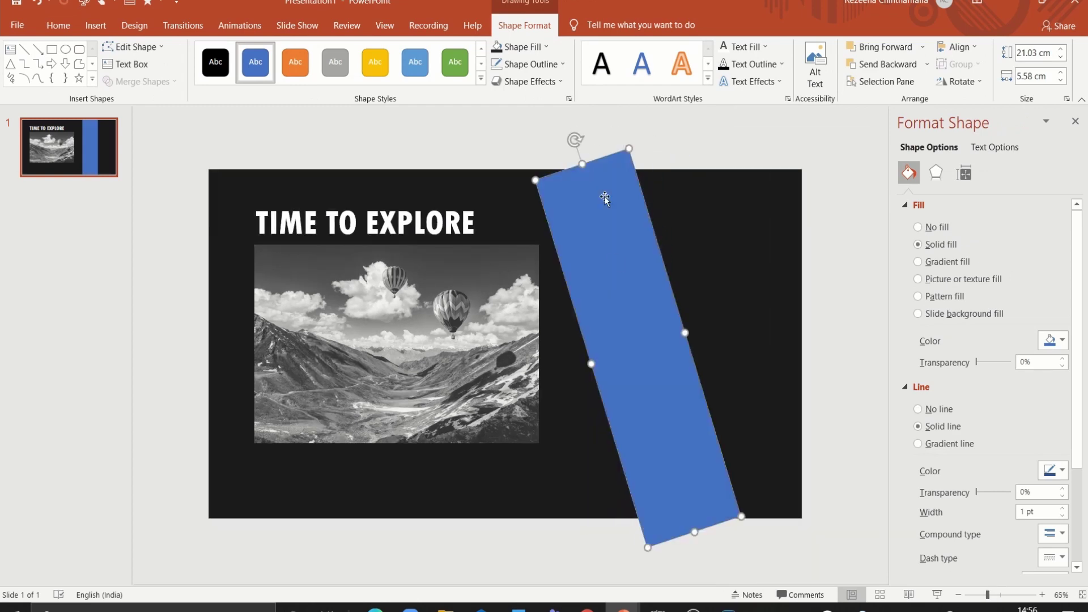
pyautogui.moveTo(603, 194); pyautogui.dragTo(626, 242)
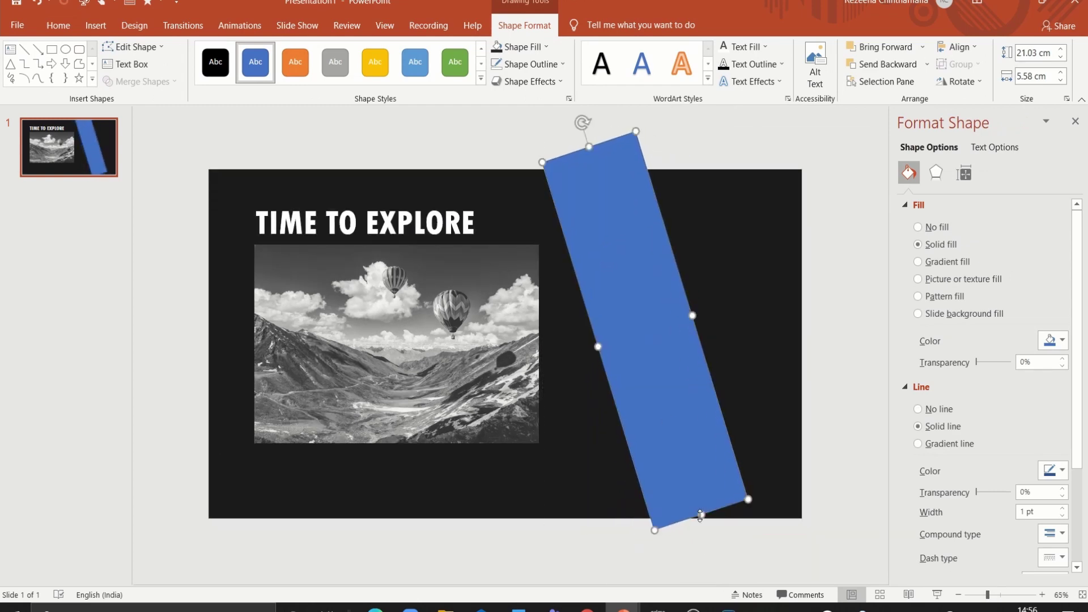
pyautogui.moveTo(704, 514); pyautogui.dragTo(715, 545)
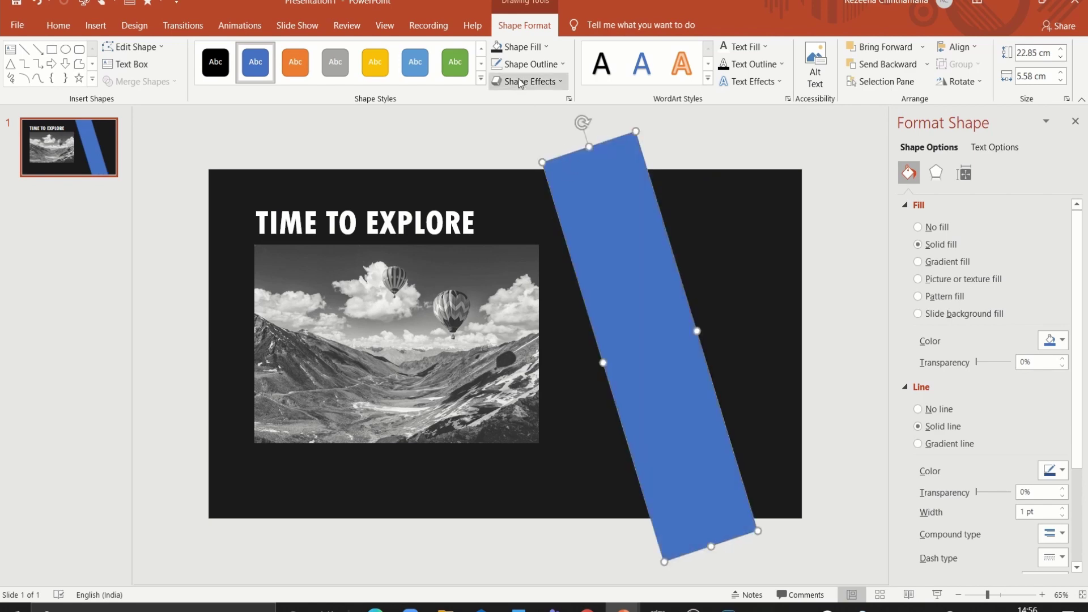
# Step: Make the band light grey, outline-free, 80% transparent, and shift it right
pyautogui.click(522, 50)
pyautogui.click(495, 104)
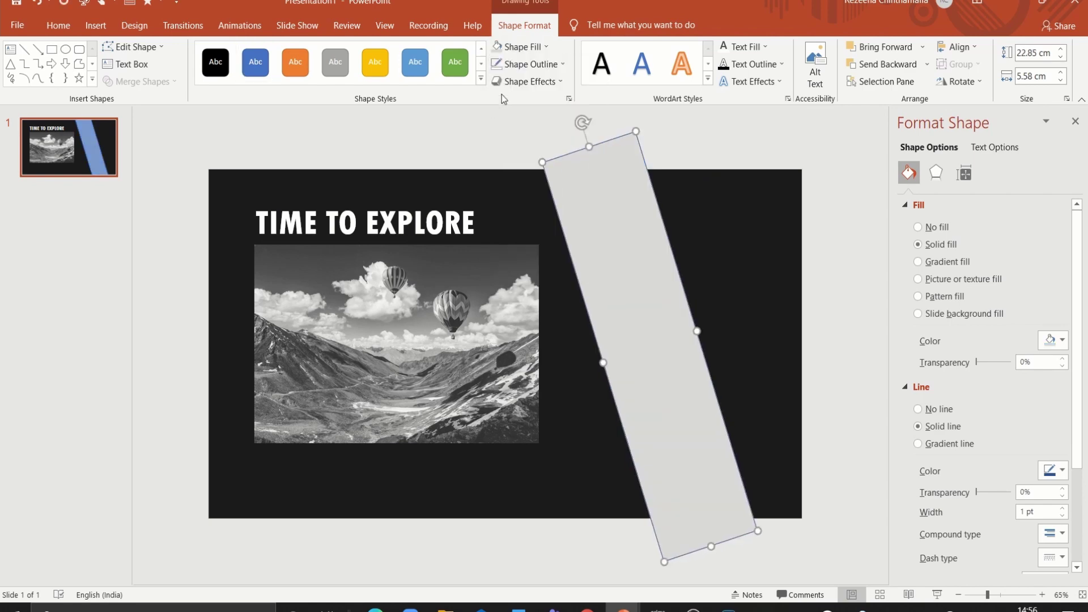
pyautogui.click(511, 63)
pyautogui.click(512, 222)
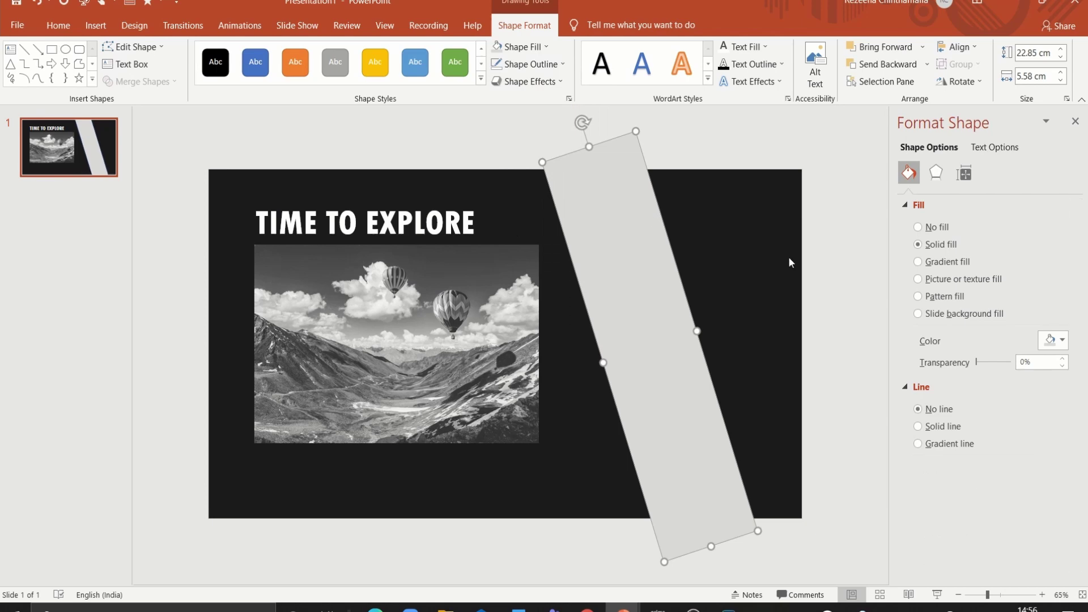
pyautogui.moveTo(976, 363); pyautogui.dragTo(1002, 362)
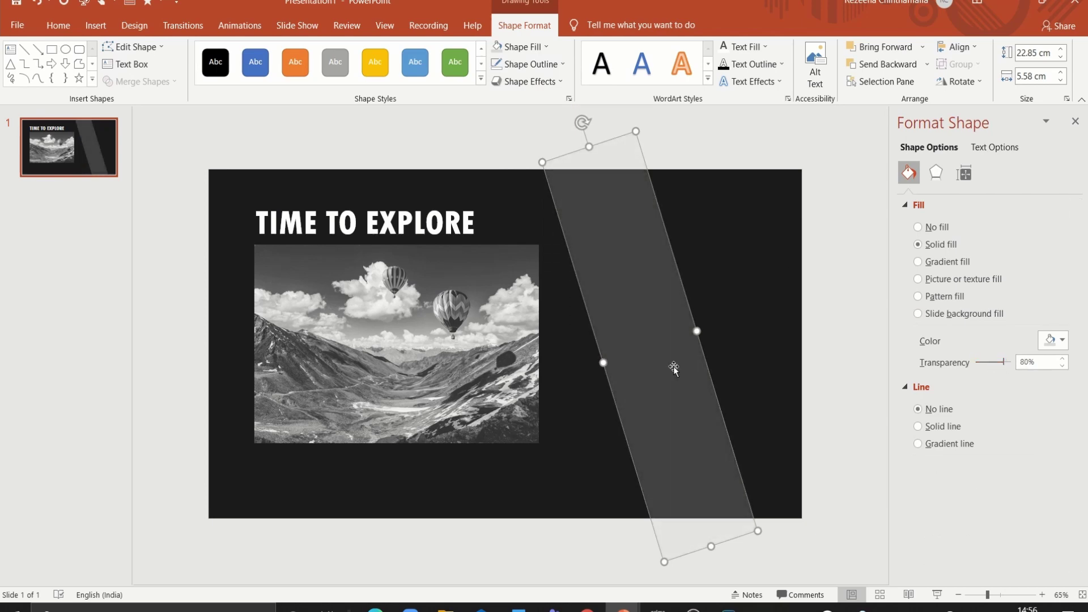
pyautogui.moveTo(673, 367); pyautogui.dragTo(802, 352)
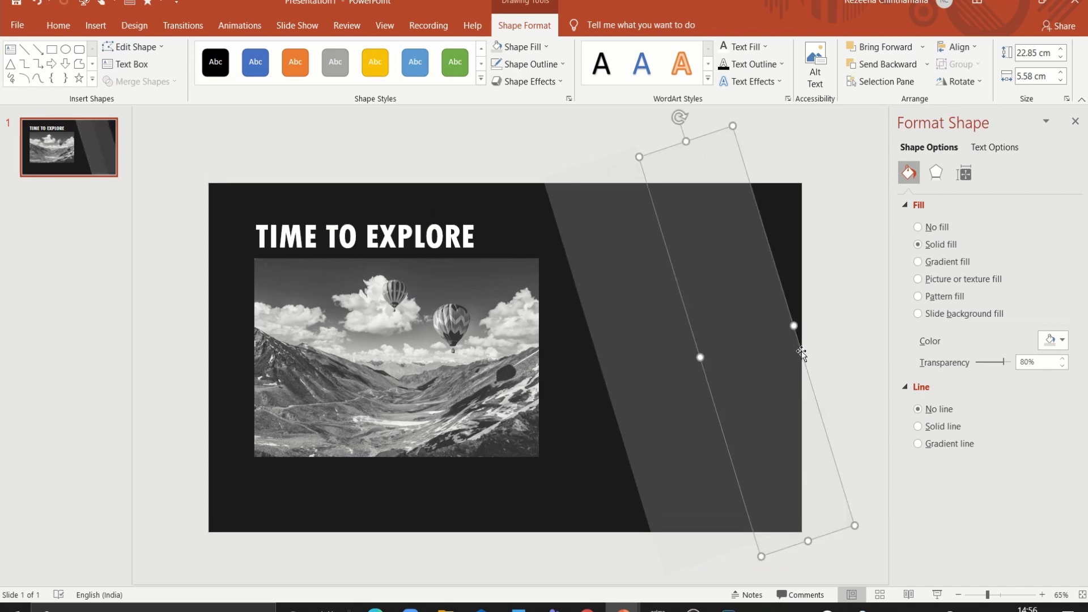
# Step: Narrow a band to 1.89 cm and fill it Black, Lighter 25%
pyautogui.moveTo(794, 326); pyautogui.dragTo(734, 340)
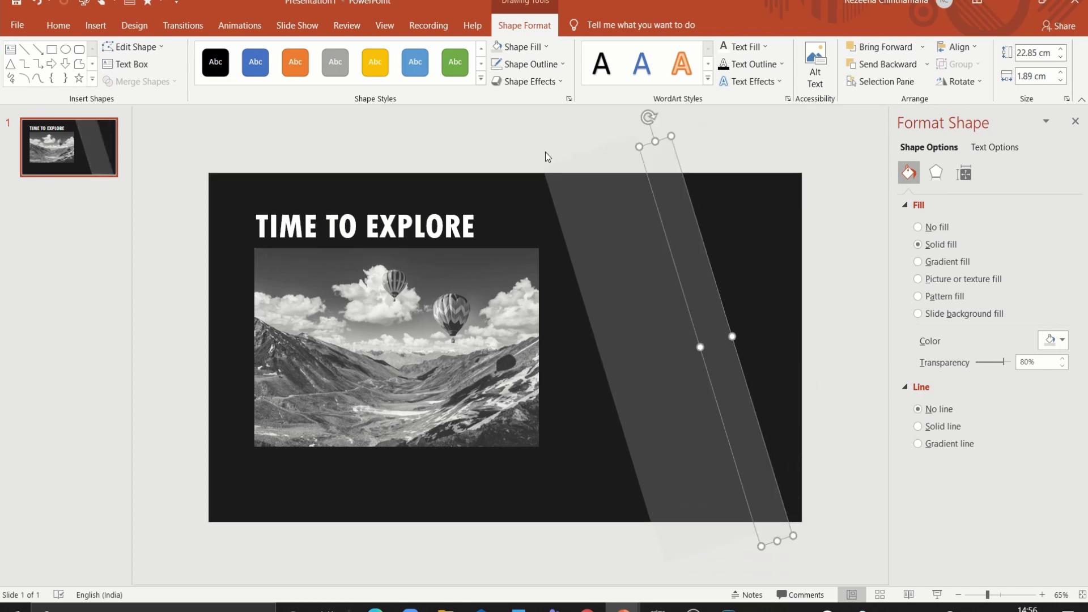
pyautogui.click(521, 47)
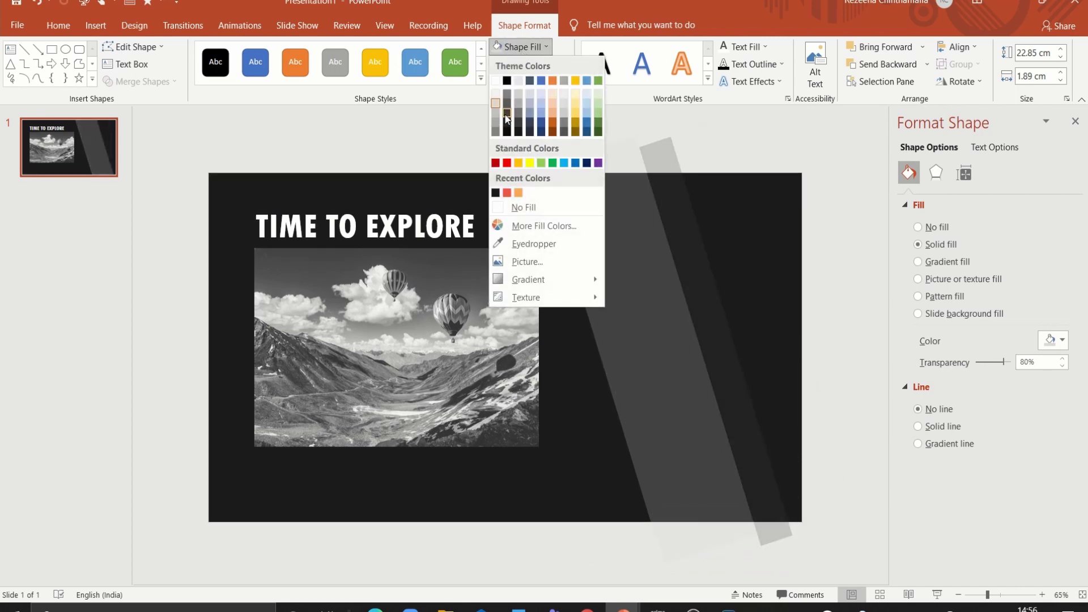
pyautogui.click(507, 121)
pyautogui.click(737, 339)
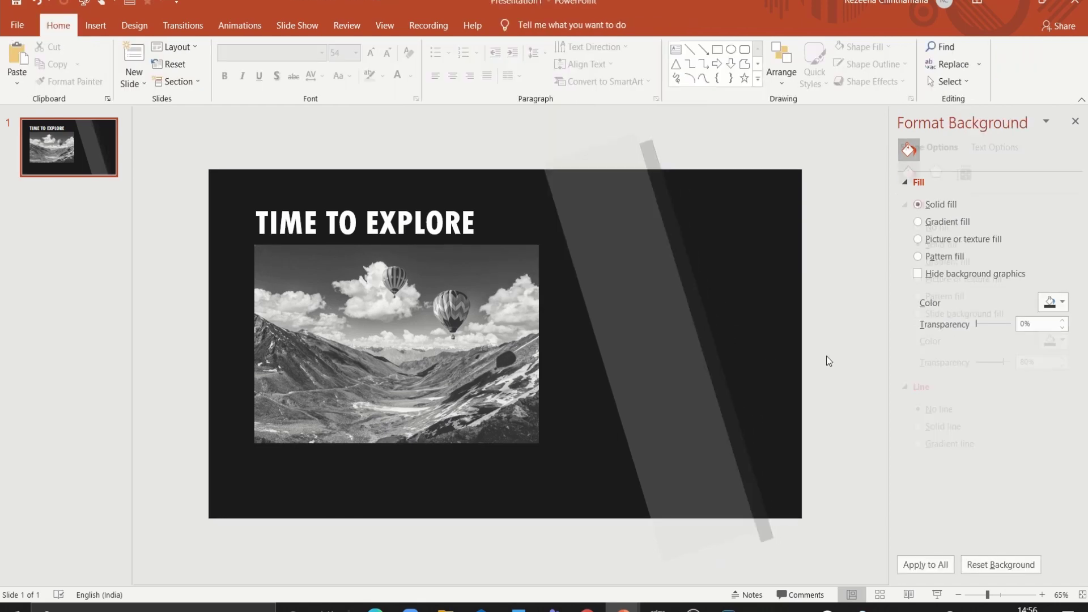
# Step: Draw an outline-free circle at the slide's top right
pyautogui.click(736, 51)
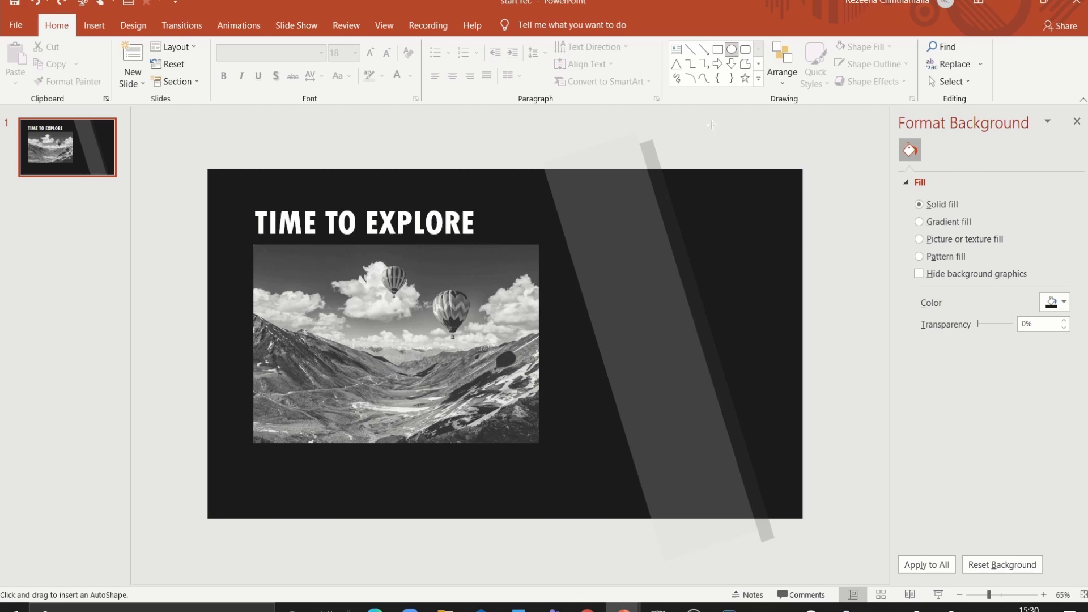
pyautogui.moveTo(712, 137); pyautogui.dragTo(780, 214)
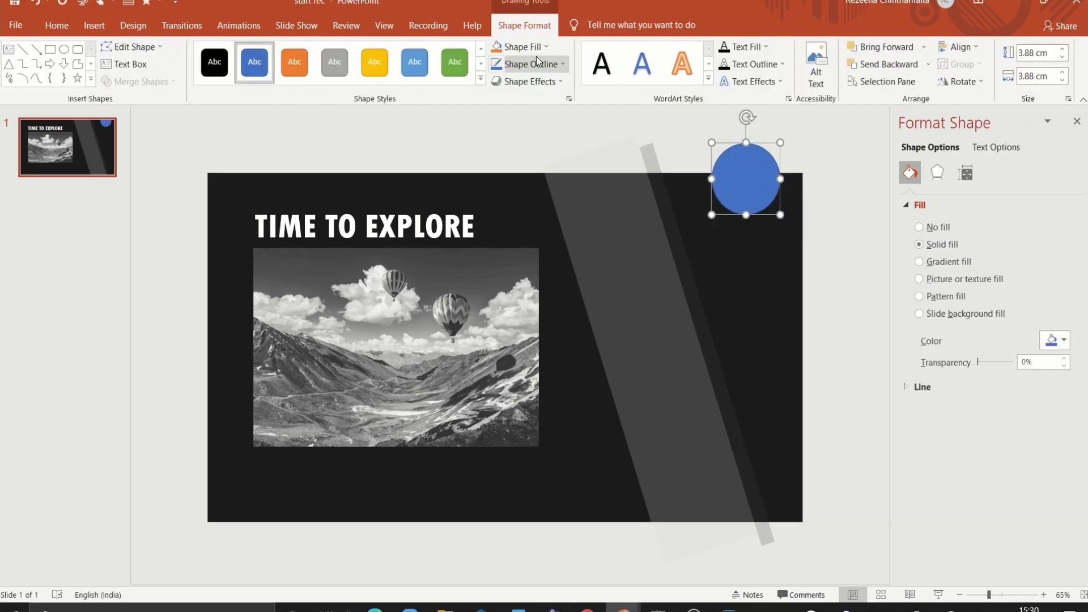
pyautogui.click(531, 64)
pyautogui.click(567, 224)
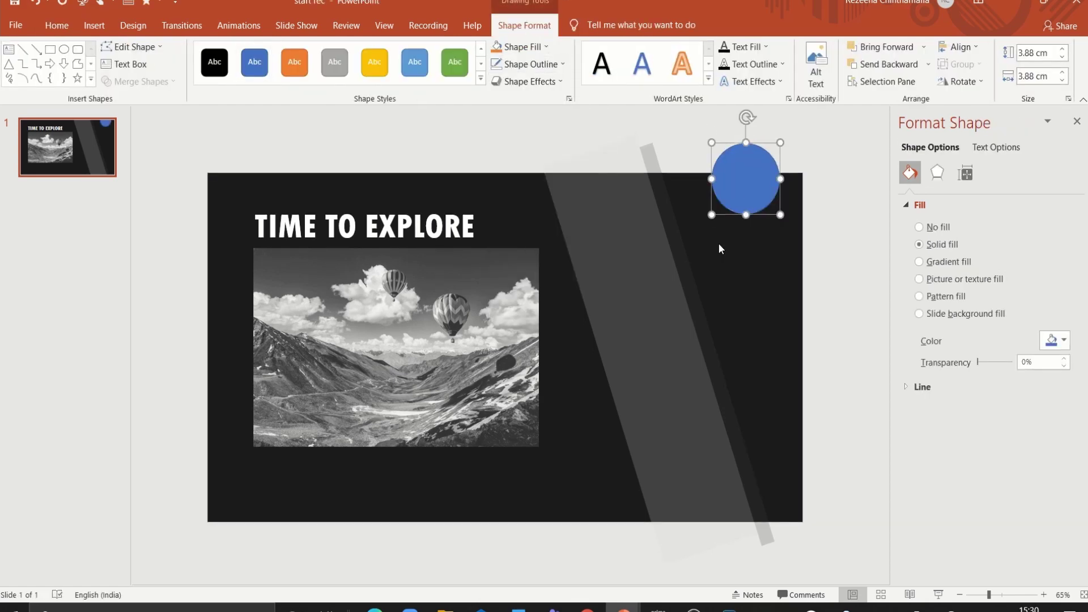
# Step: Give the circle a gradient fill reduced to two stops
pyautogui.click(920, 262)
pyautogui.click(1004, 444)
pyautogui.click(1061, 445)
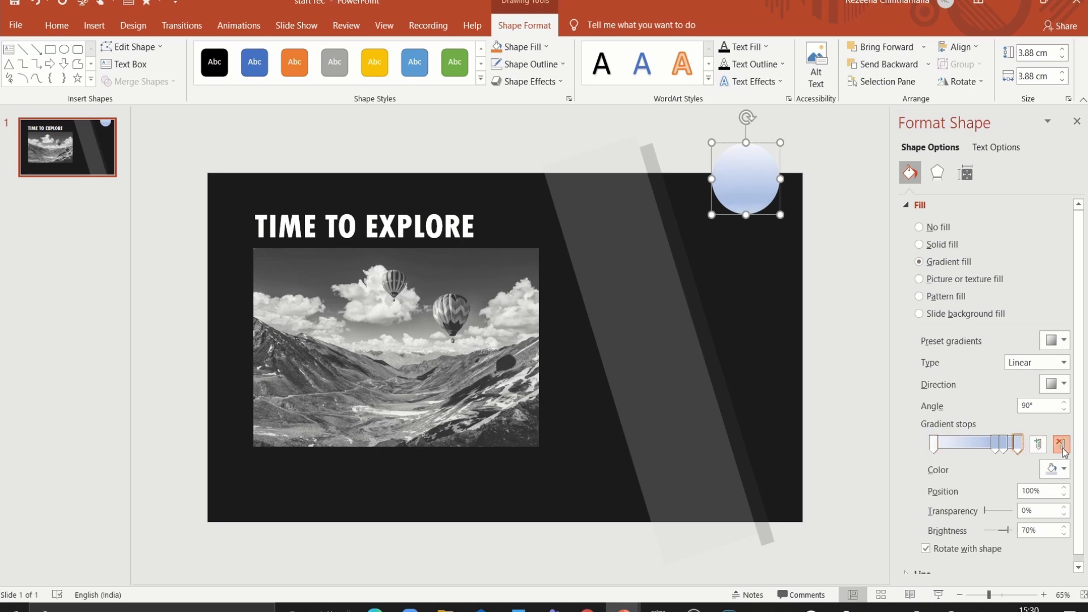
pyautogui.click(1019, 445)
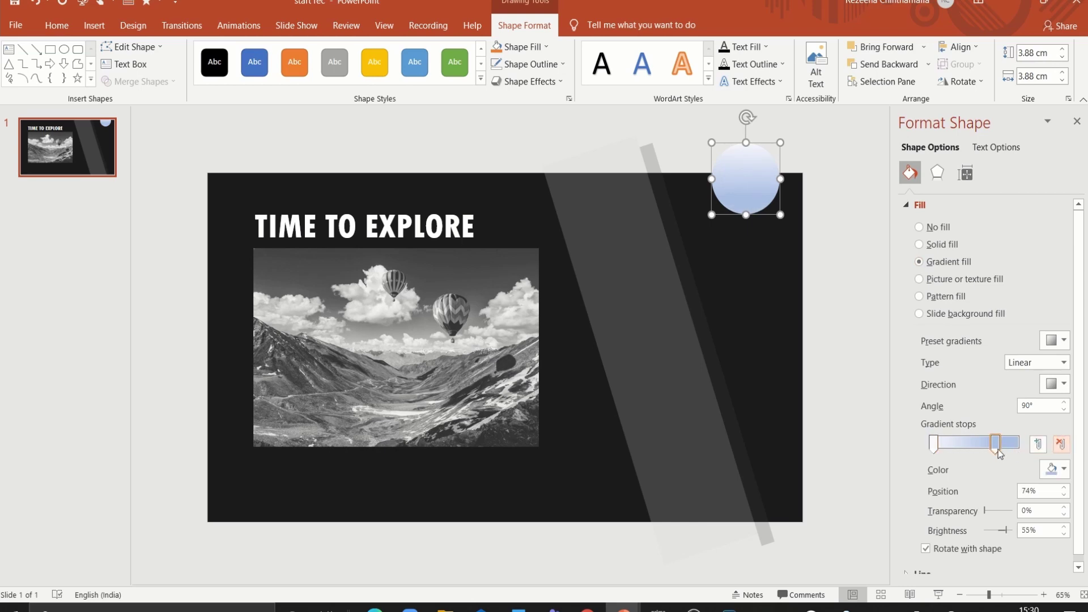
pyautogui.click(1061, 444)
# Step: Colour the gradient red to orange and angle it at 135°
pyautogui.click(1062, 475)
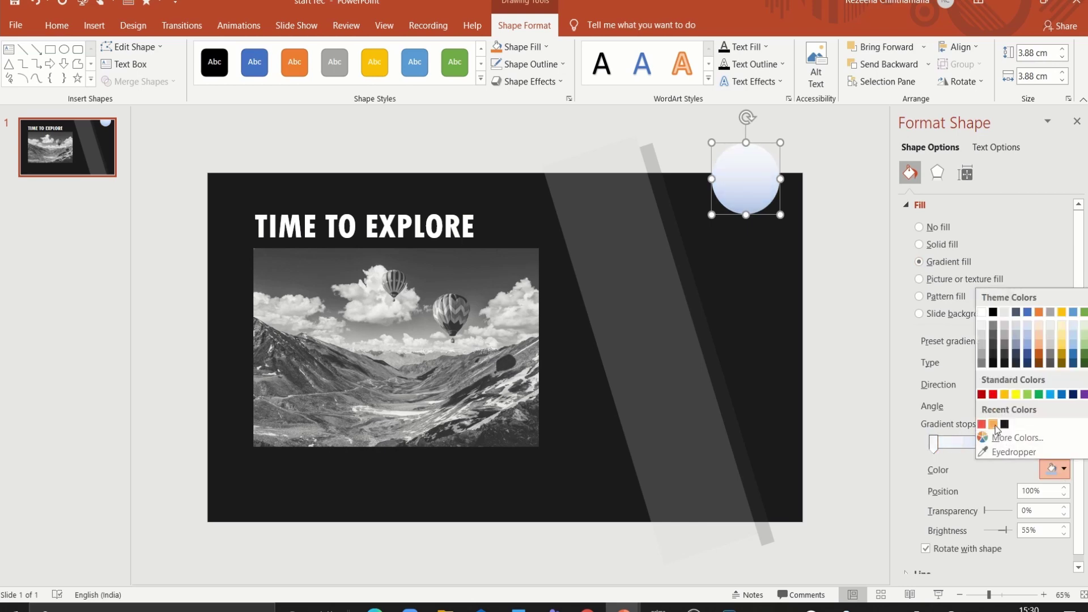
pyautogui.click(1032, 357)
pyautogui.click(934, 444)
pyautogui.click(1051, 468)
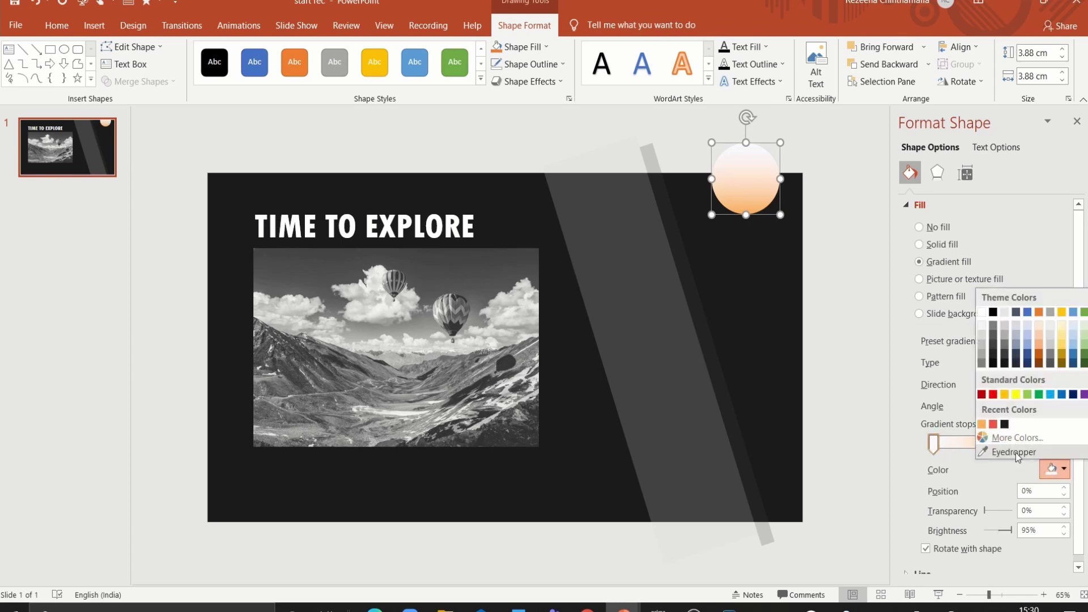
pyautogui.click(983, 432)
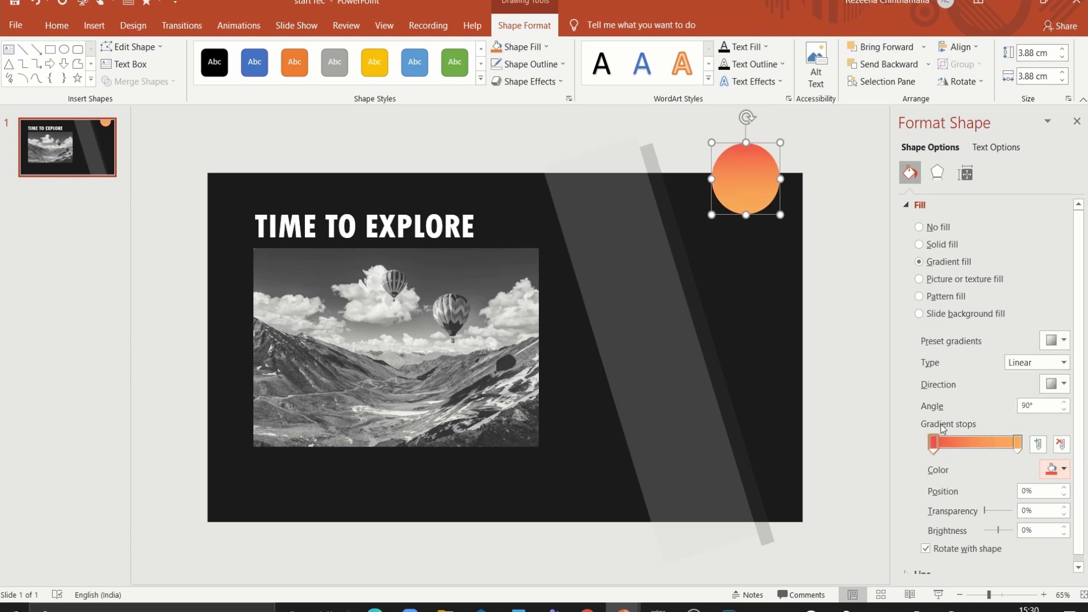
pyautogui.click(1056, 384)
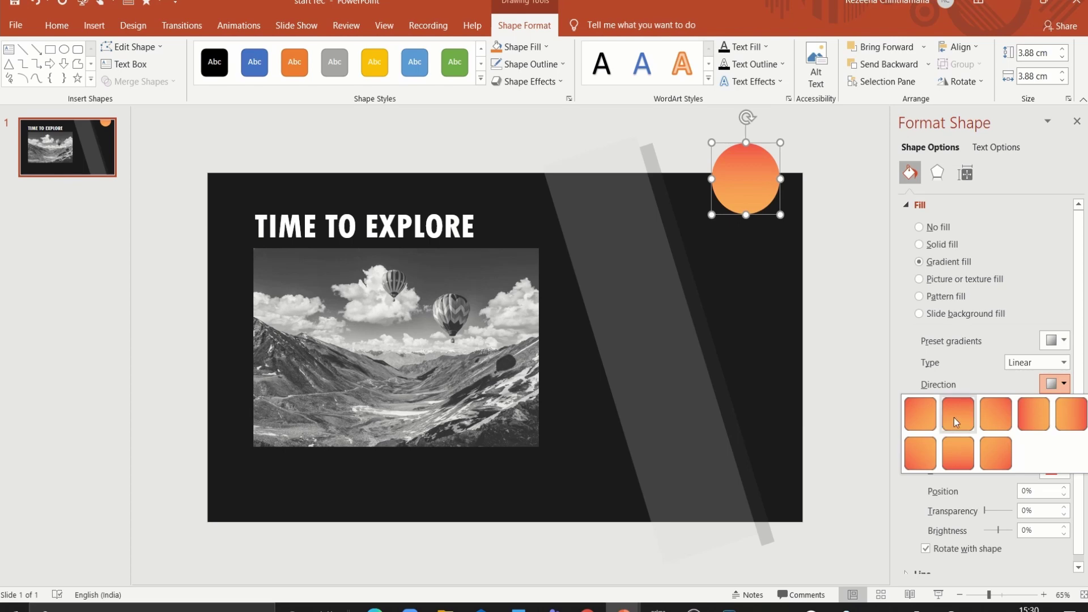
pyautogui.click(1001, 417)
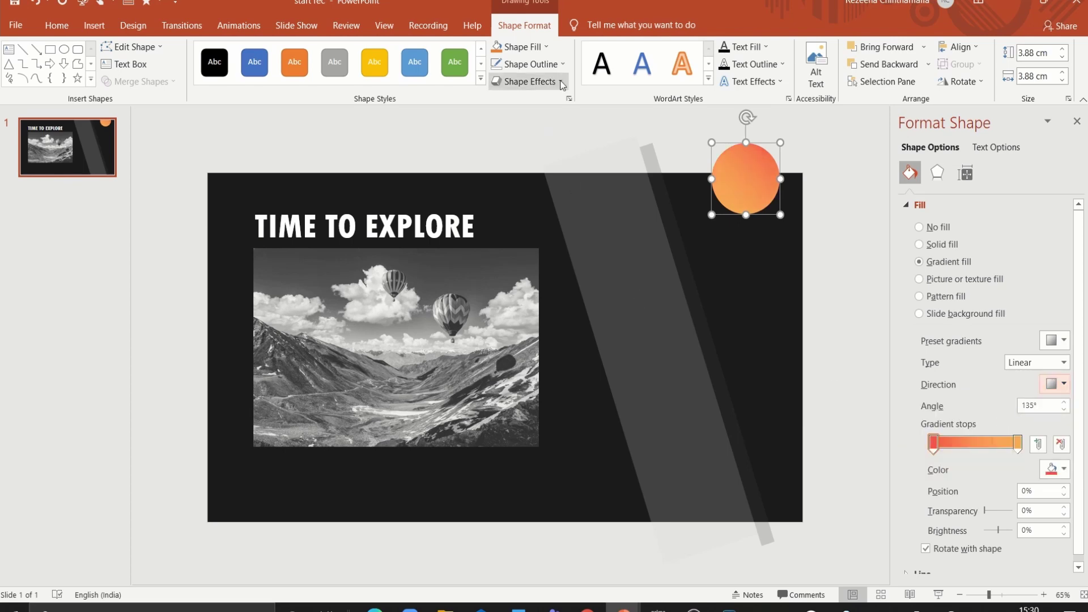
pyautogui.click(527, 81)
pyautogui.moveTo(533, 209)
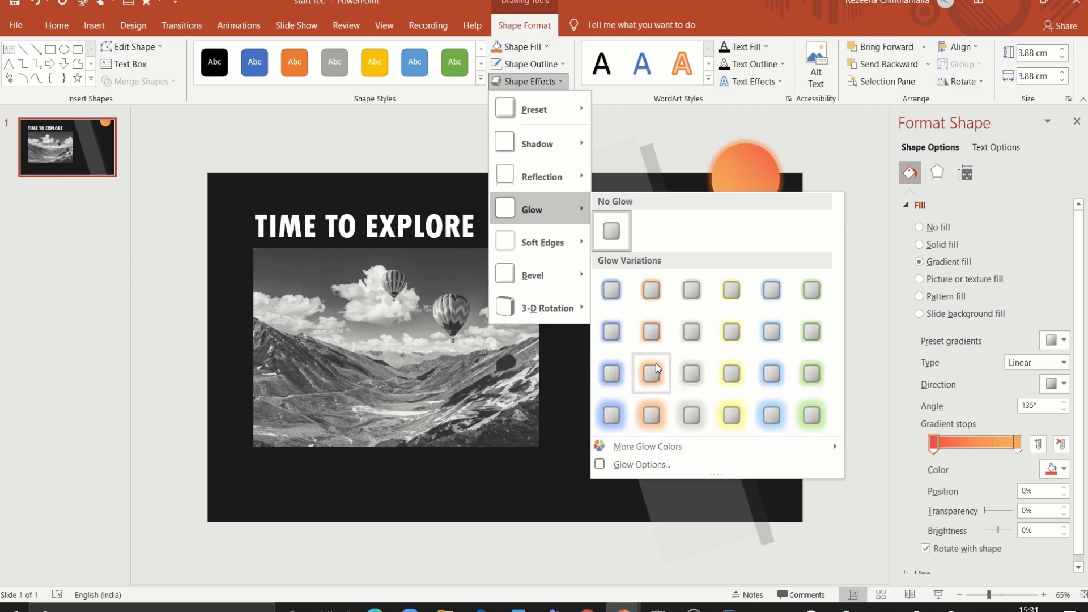
# Step: Add an orange glow, copy the circle to the bottom left, and draw a right-side text box
pyautogui.click(655, 366)
pyautogui.moveTo(736, 202)
pyautogui.mouseDown()
pyautogui.moveTo(733, 182)
pyautogui.moveTo(352, 408)
pyautogui.moveTo(279, 527)
pyautogui.mouseUp()
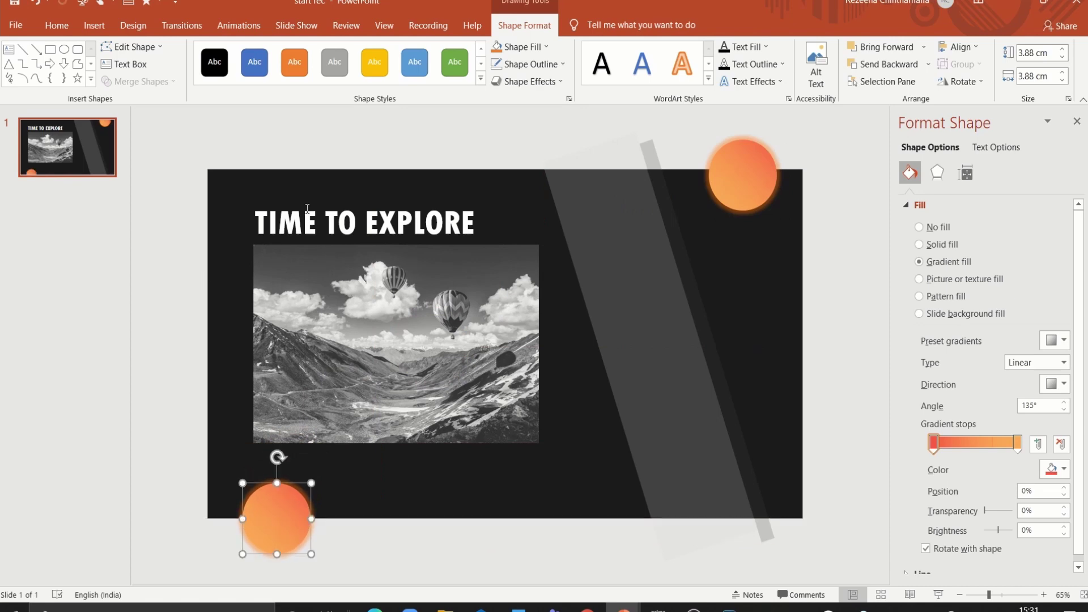
pyautogui.click(9, 51)
pyautogui.moveTo(601, 367); pyautogui.dragTo(749, 473)
pyautogui.write('=lorem')
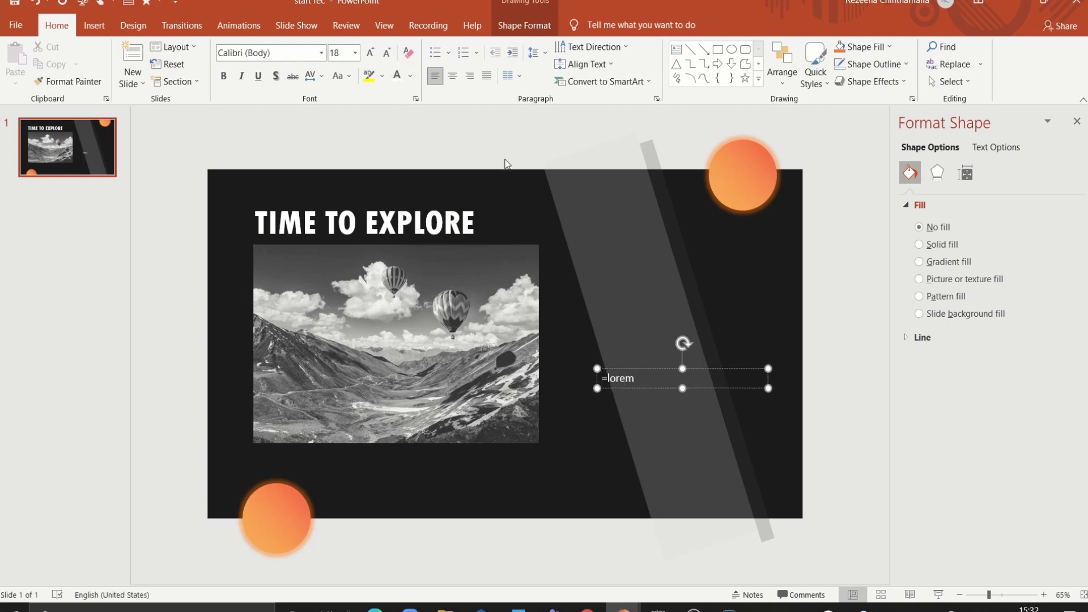
# Step: Generate lorem ipsum text, keep one paragraph, and set it to 20 pt
pyautogui.write('(')
pyautogui.press('Return')
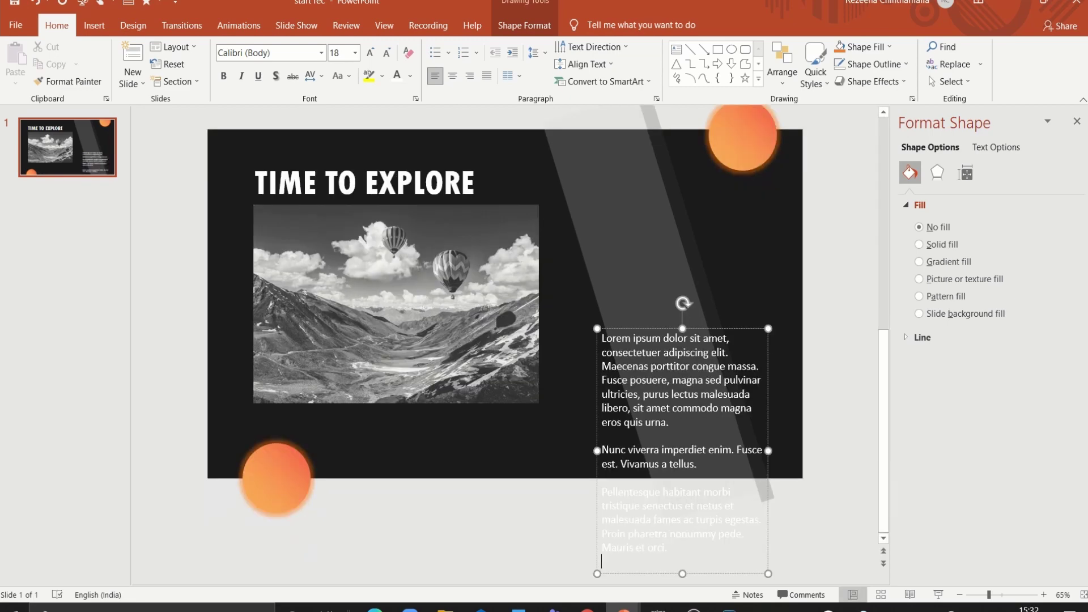
pyautogui.moveTo(603, 563); pyautogui.dragTo(602, 422)
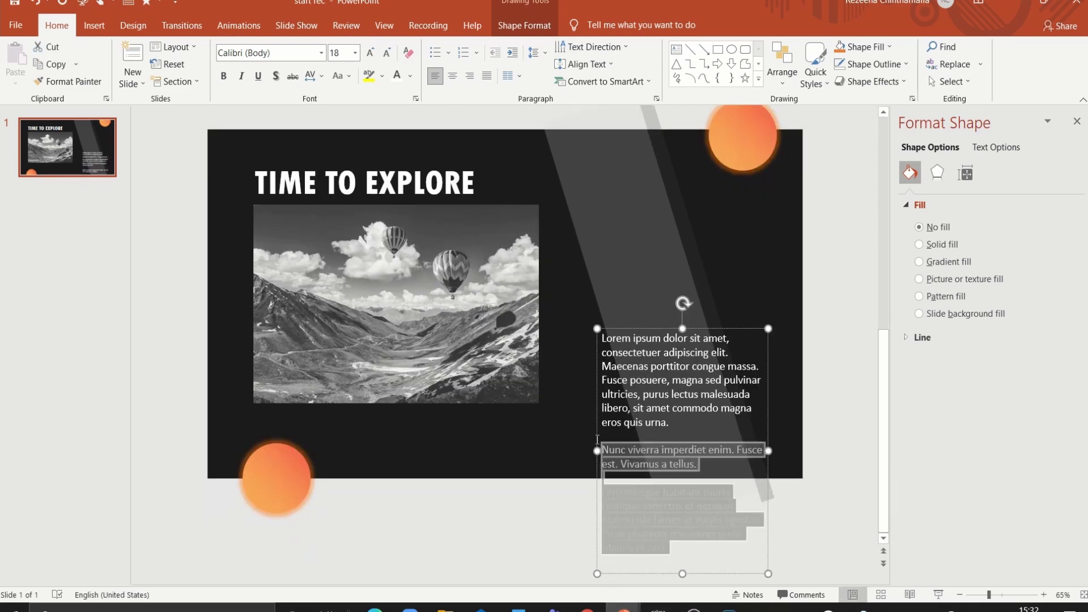
pyautogui.press('Delete')
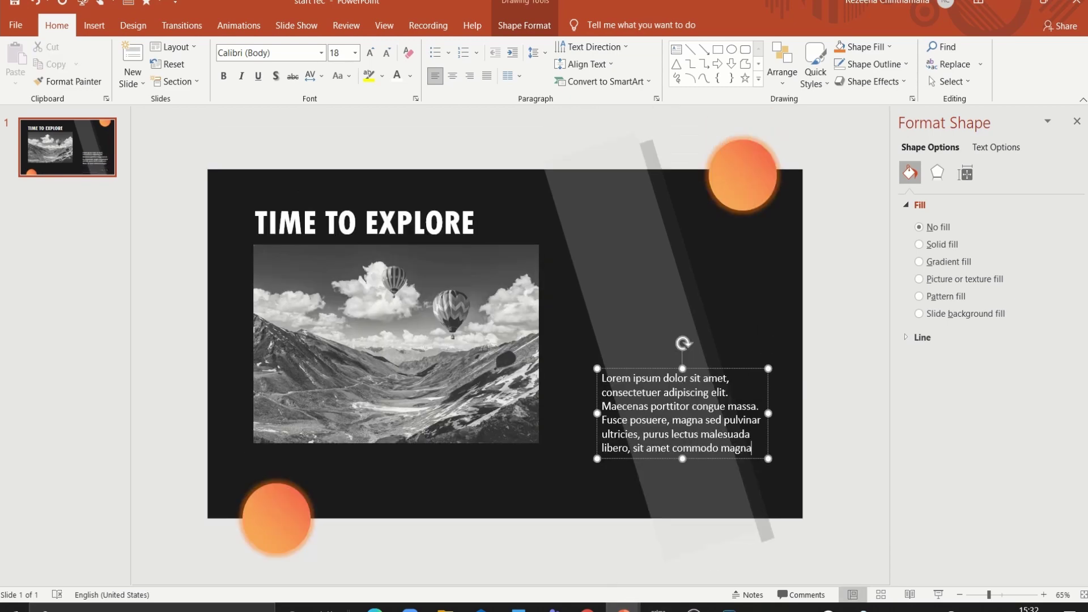
pyautogui.hotkey('ctrl', 'a')
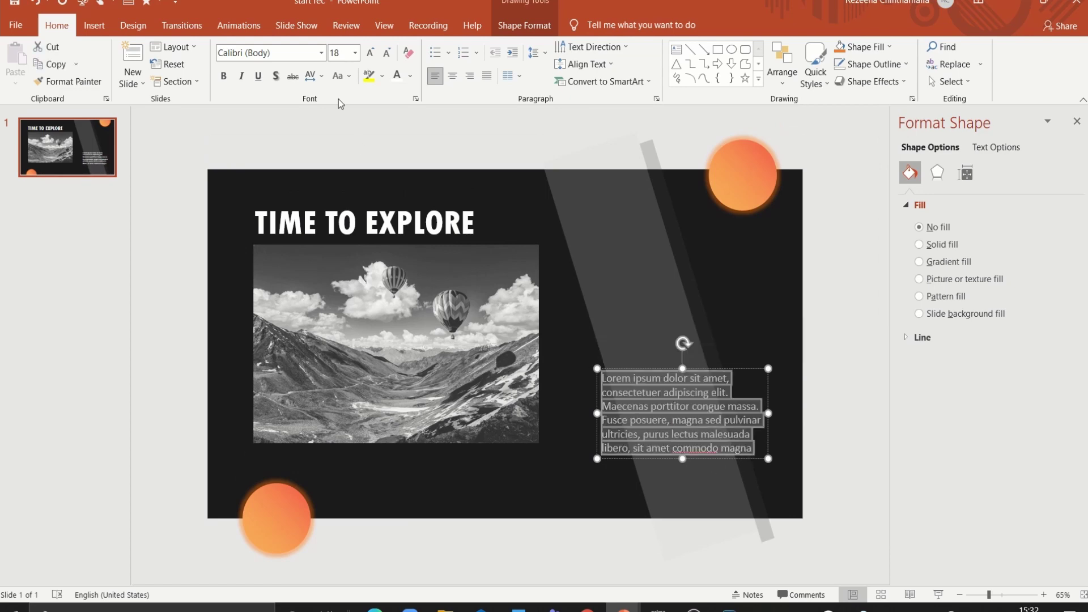
pyautogui.click(366, 57)
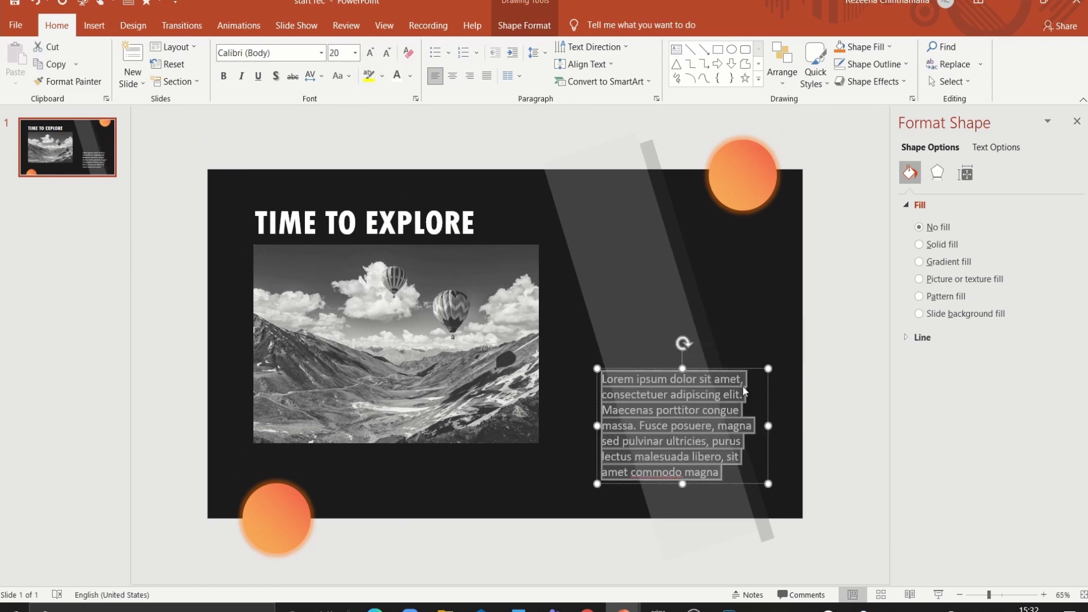
pyautogui.moveTo(769, 425)
pyautogui.mouseDown()
pyautogui.moveTo(779, 422)
pyautogui.moveTo(760, 425)
pyautogui.mouseUp()
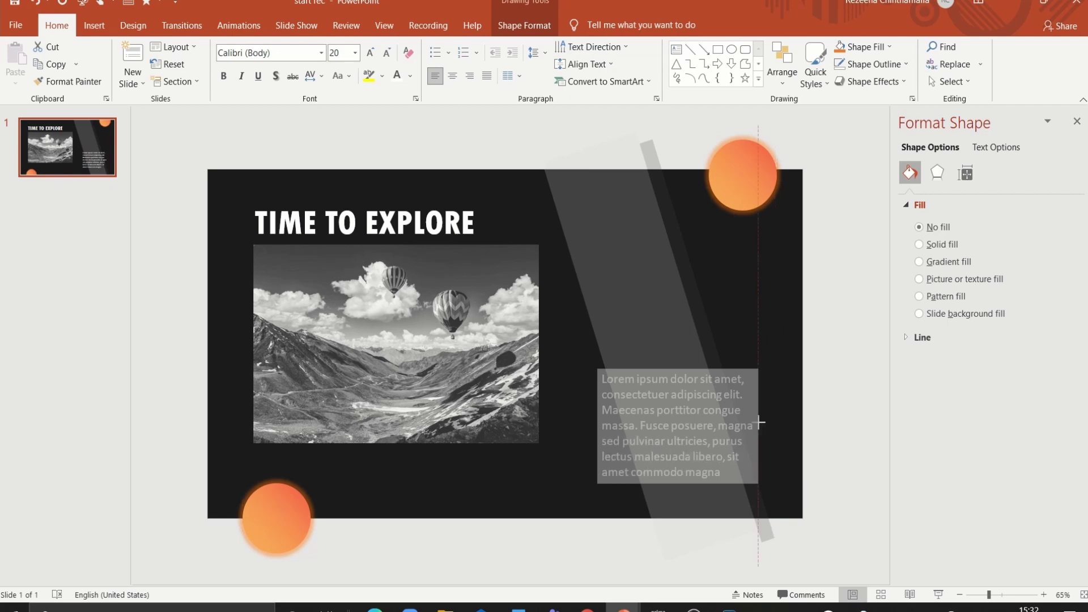
# Step: Move the lorem ipsum paragraph up inside the translucent band
pyautogui.click(657, 482)
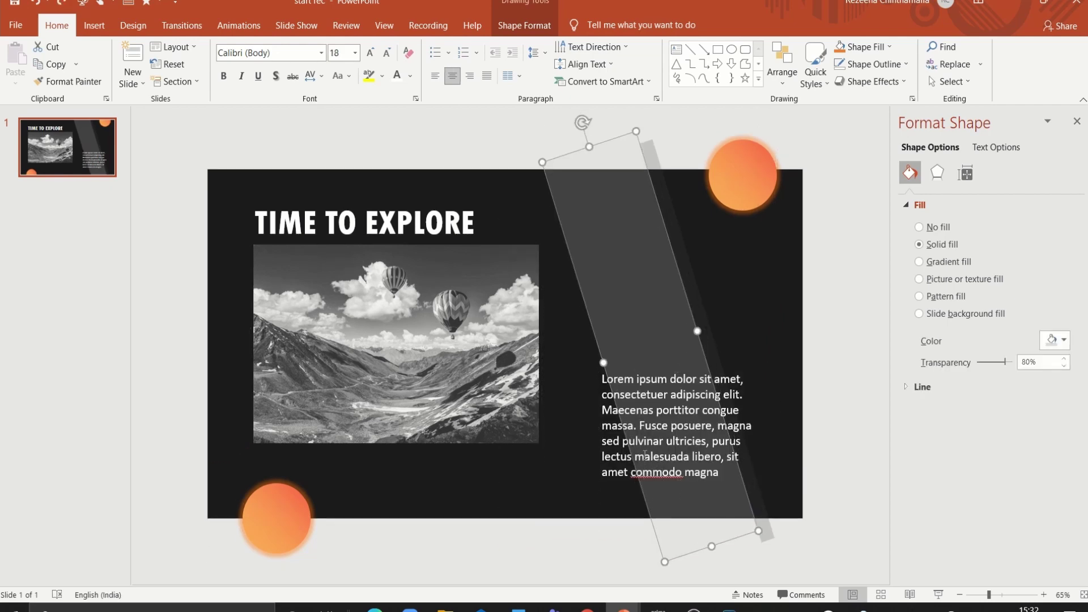
pyautogui.click(624, 468)
pyautogui.moveTo(618, 485); pyautogui.dragTo(619, 447)
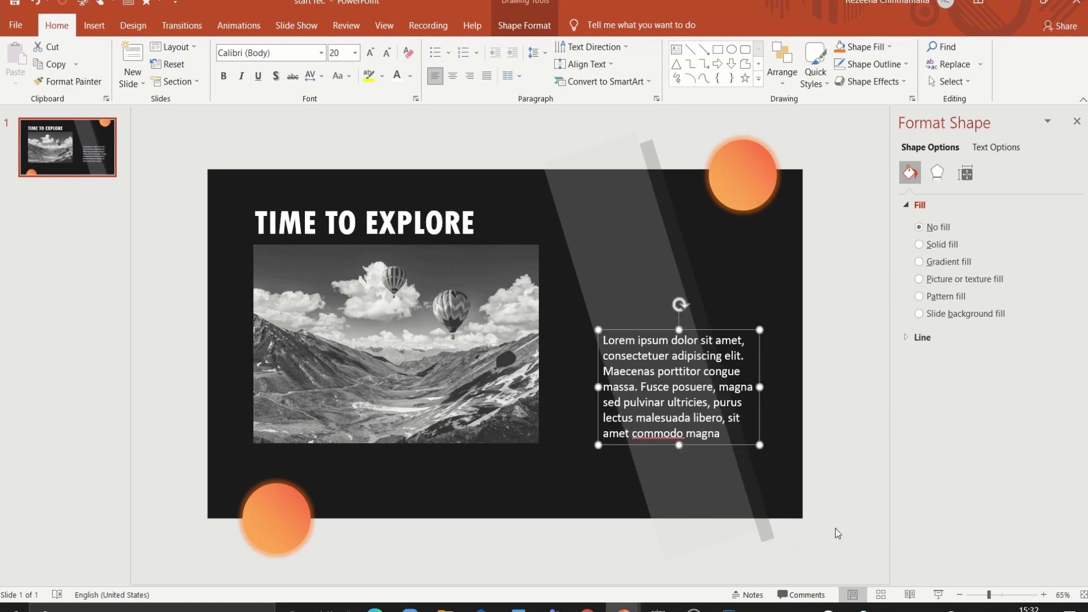
pyautogui.moveTo(989, 595); pyautogui.dragTo(993, 597)
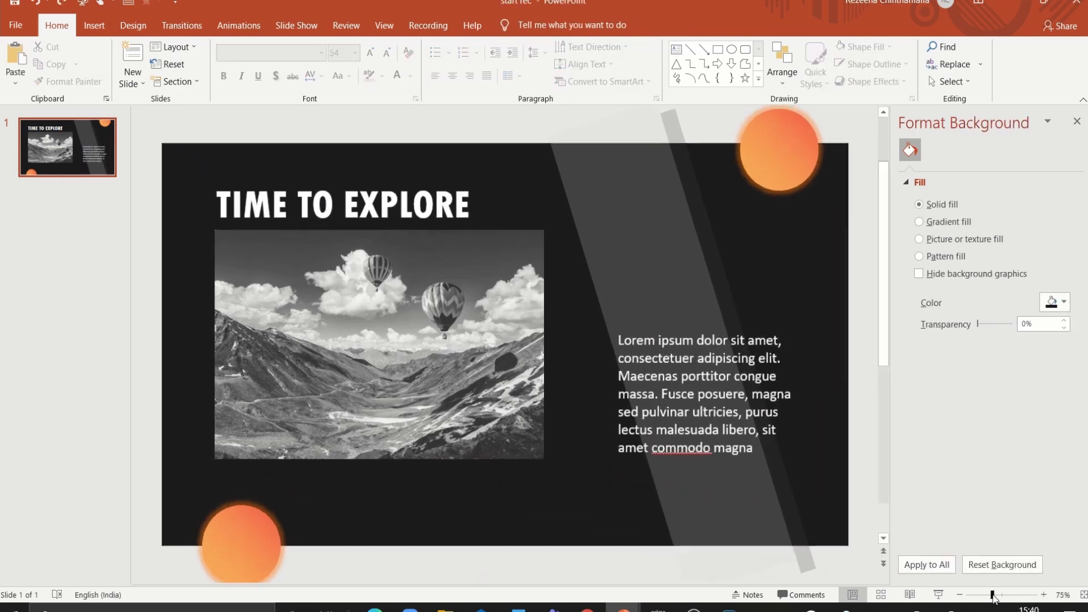
# Step: Add a Blank-layout slide and set its background to black from Recent Colors
pyautogui.click(132, 79)
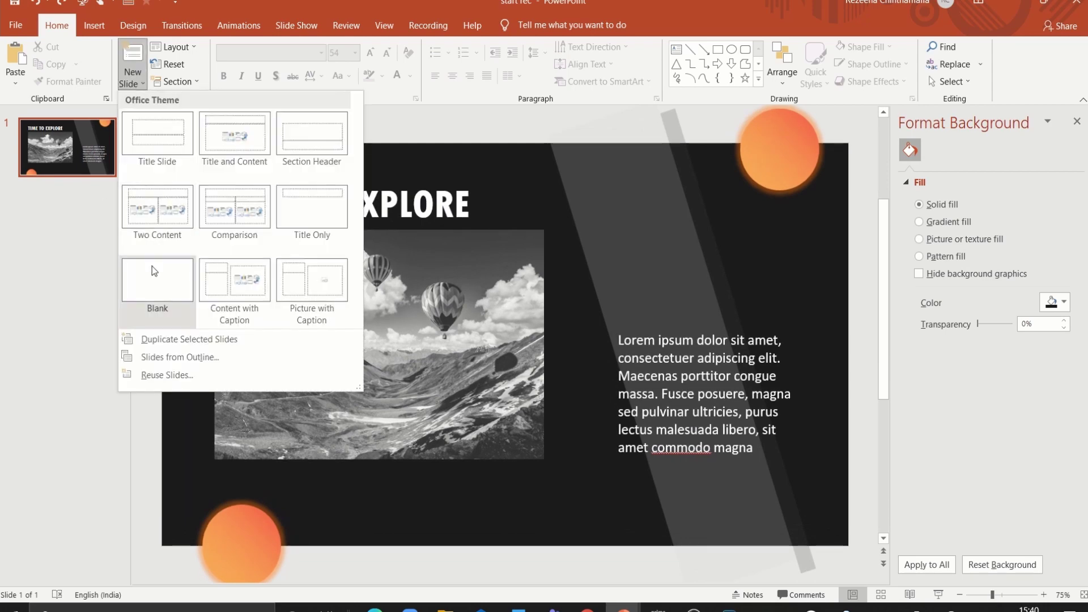
pyautogui.click(156, 289)
pyautogui.click(1056, 301)
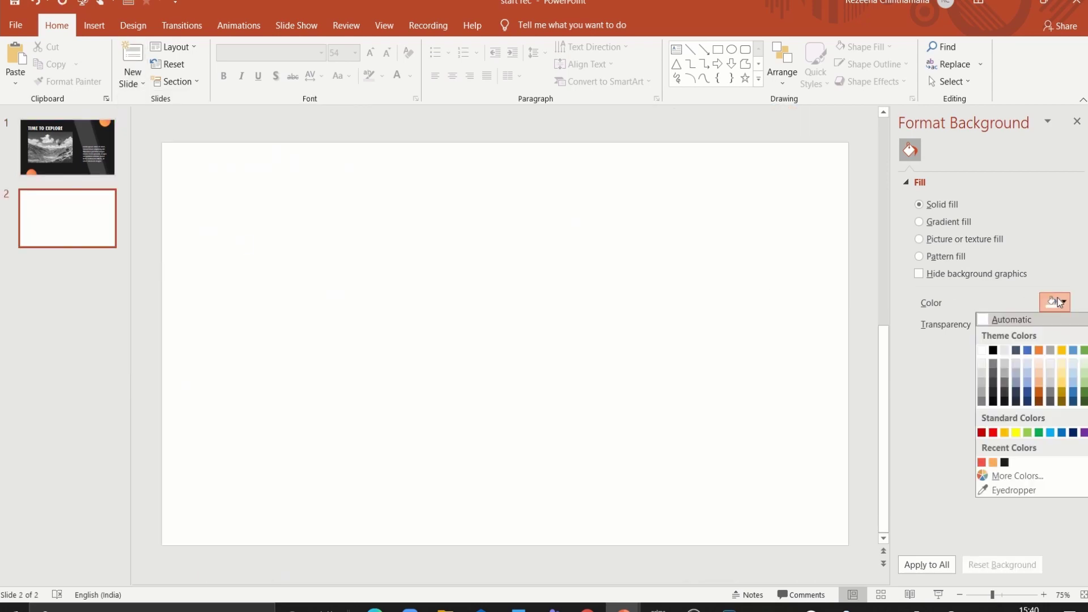
pyautogui.click(1008, 465)
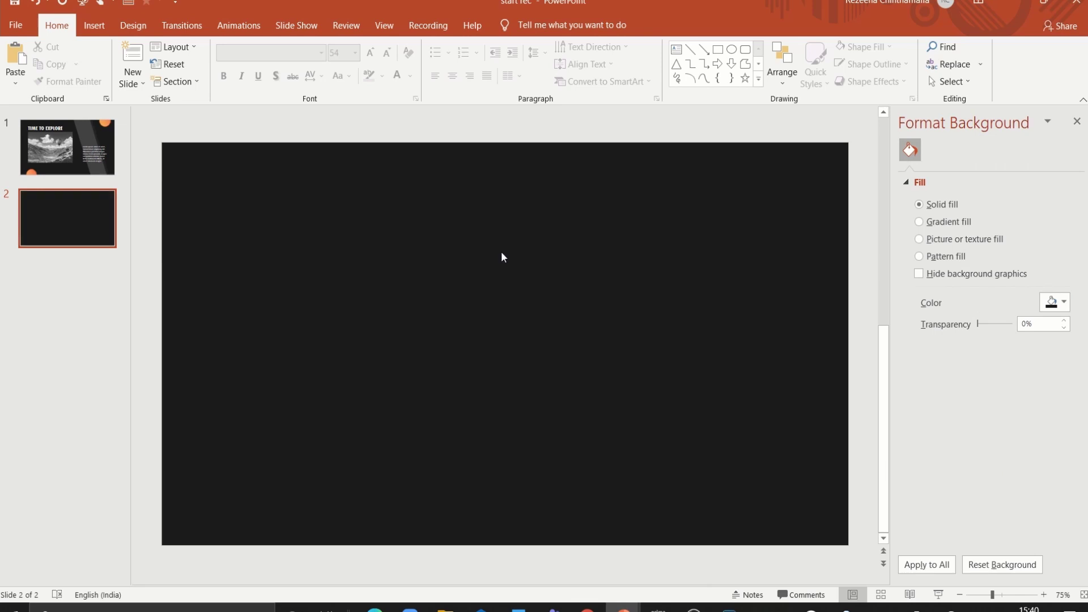
pyautogui.click(94, 25)
# Step: Insert the cliffside town, woman-in-boat and lakeside hiker photos from this device
pyautogui.click(98, 58)
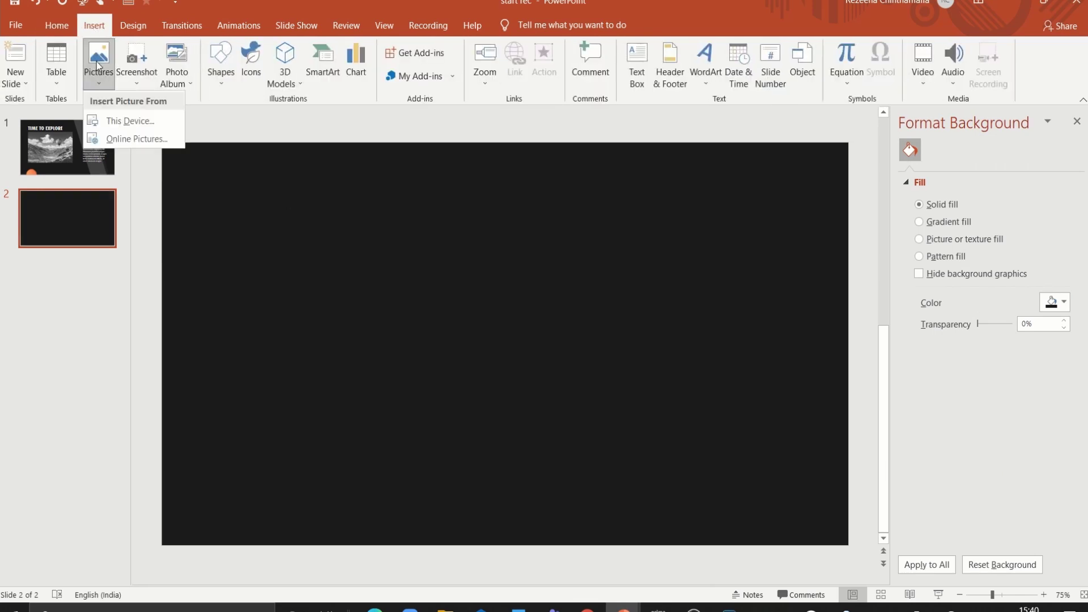
pyautogui.click(125, 121)
pyautogui.click(255, 118)
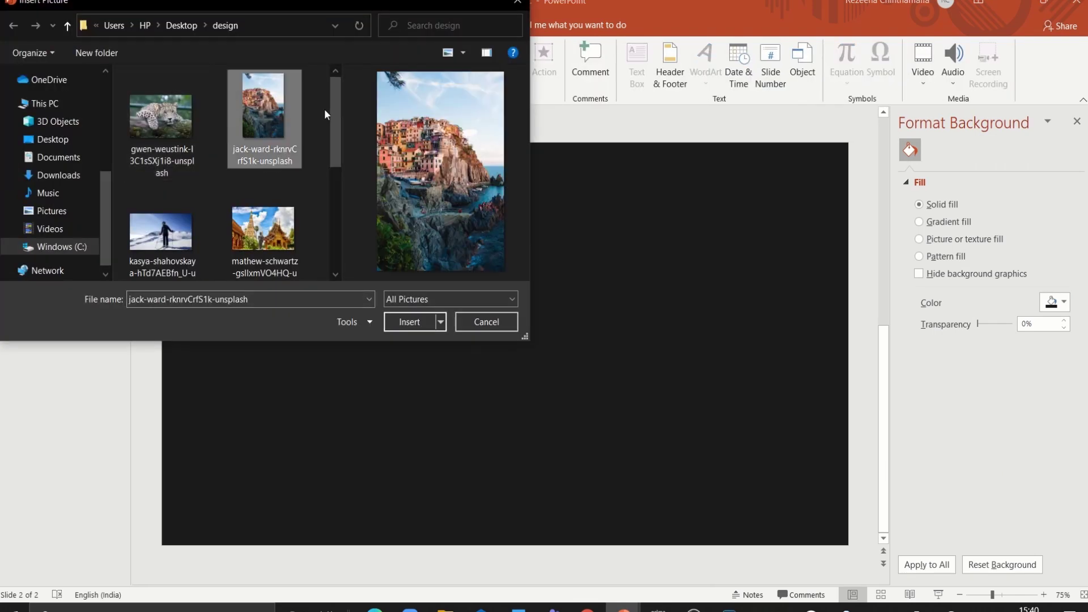
pyautogui.moveTo(333, 114); pyautogui.dragTo(334, 169)
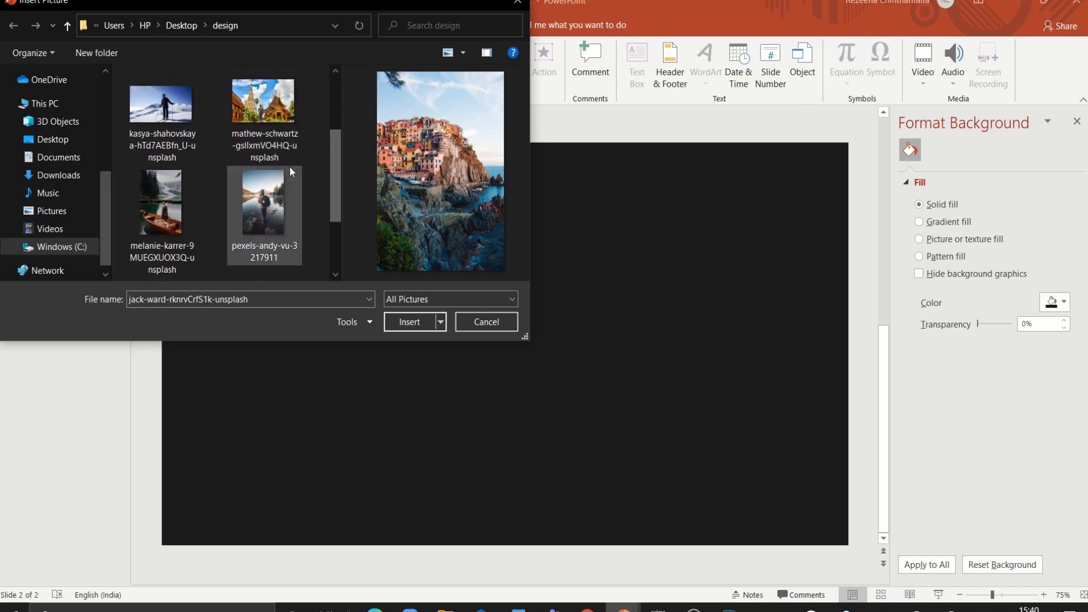
pyautogui.keyDown('ctrl'); pyautogui.click(282, 178); pyautogui.keyUp('ctrl')
pyautogui.keyDown('ctrl'); pyautogui.click(168, 196); pyautogui.keyUp('ctrl')
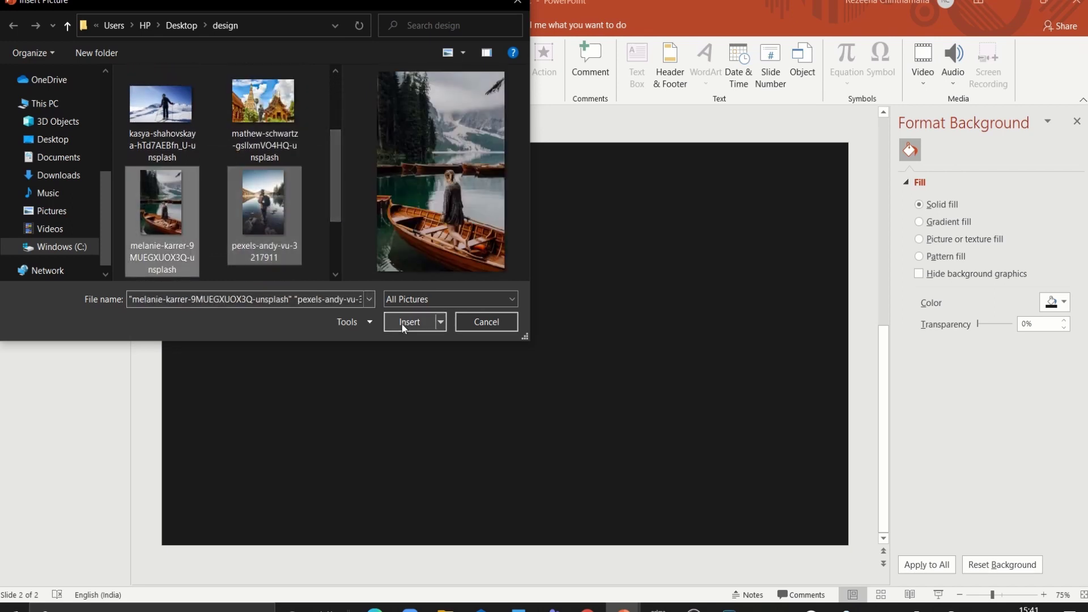
pyautogui.click(402, 322)
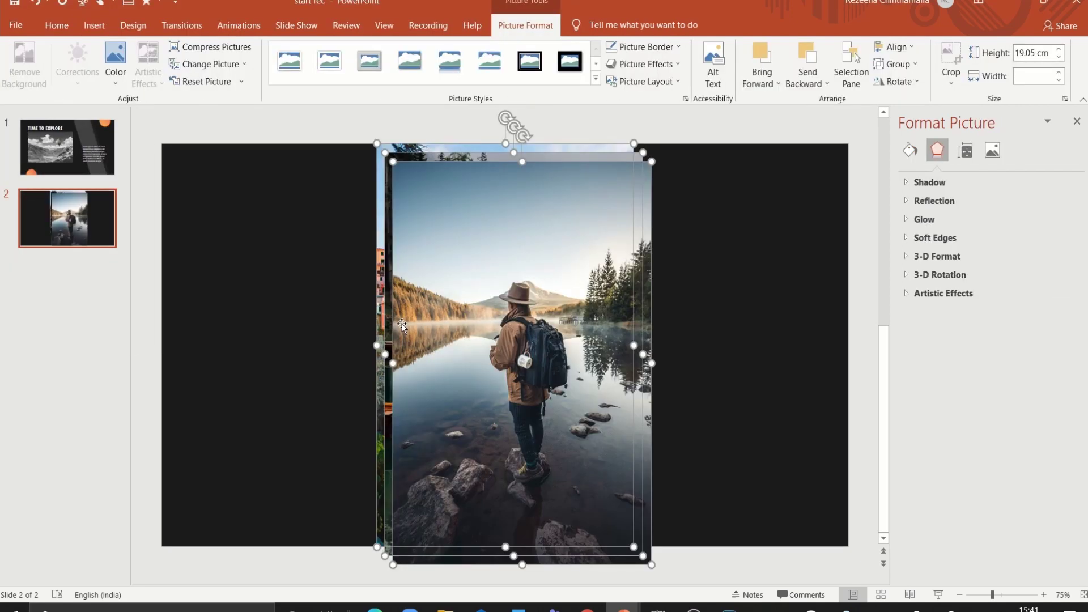
# Step: Make the three stacked photos grayscale and shrink them together
pyautogui.click(116, 80)
pyautogui.click(179, 136)
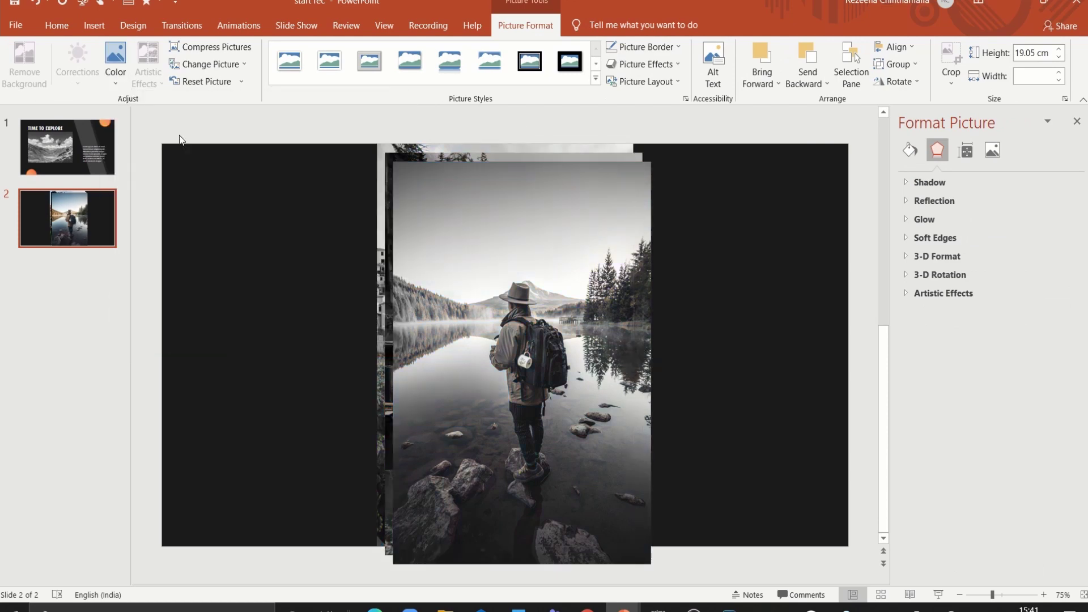
pyautogui.hotkey('ctrl', 'a')
pyautogui.moveTo(375, 142); pyautogui.dragTo(405, 187)
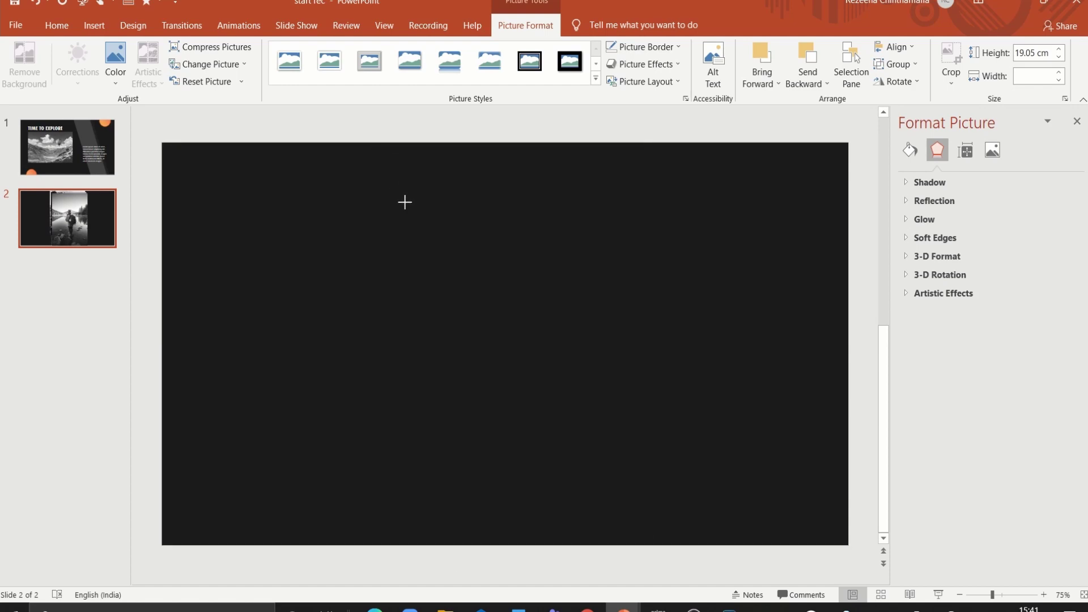
# Step: Spread the hiker, cliffside-town and boat photos apart across the slide
pyautogui.click(325, 204)
pyautogui.click(576, 339)
pyautogui.moveTo(577, 339); pyautogui.dragTo(838, 298)
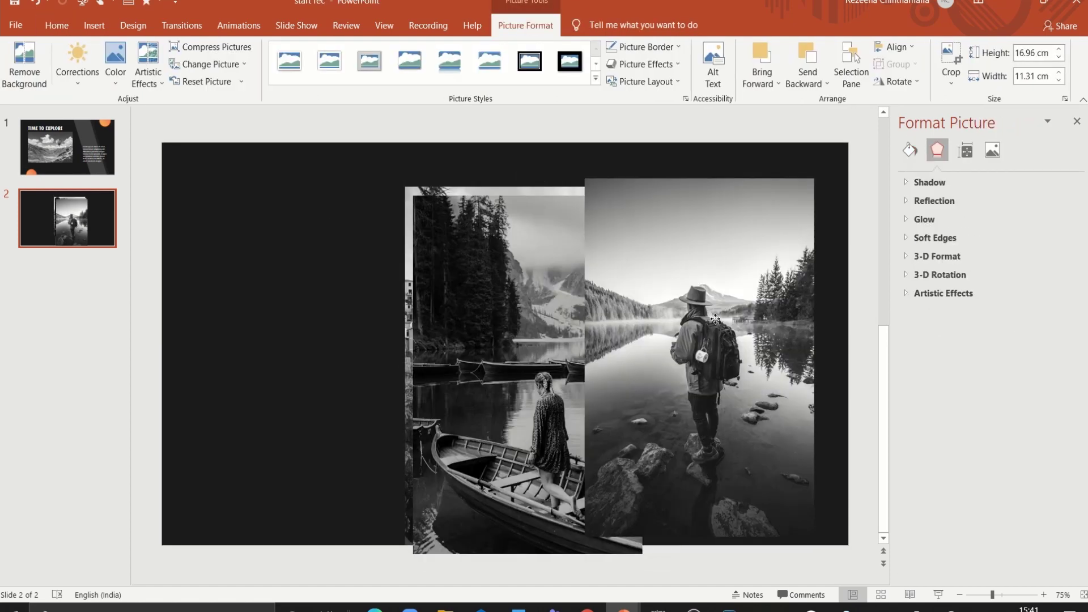
pyautogui.click(470, 340)
pyautogui.moveTo(389, 322); pyautogui.dragTo(247, 320)
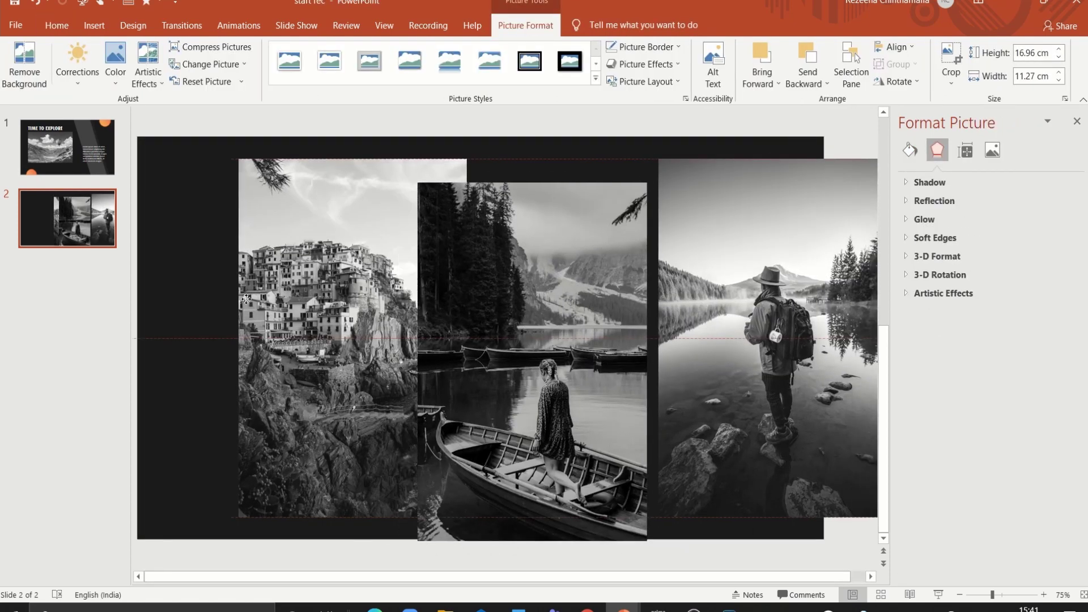
pyautogui.moveTo(533, 363); pyautogui.dragTo(278, 351)
pyautogui.moveTo(249, 295)
pyautogui.mouseDown()
pyautogui.moveTo(208, 254)
pyautogui.moveTo(308, 356)
pyautogui.mouseUp()
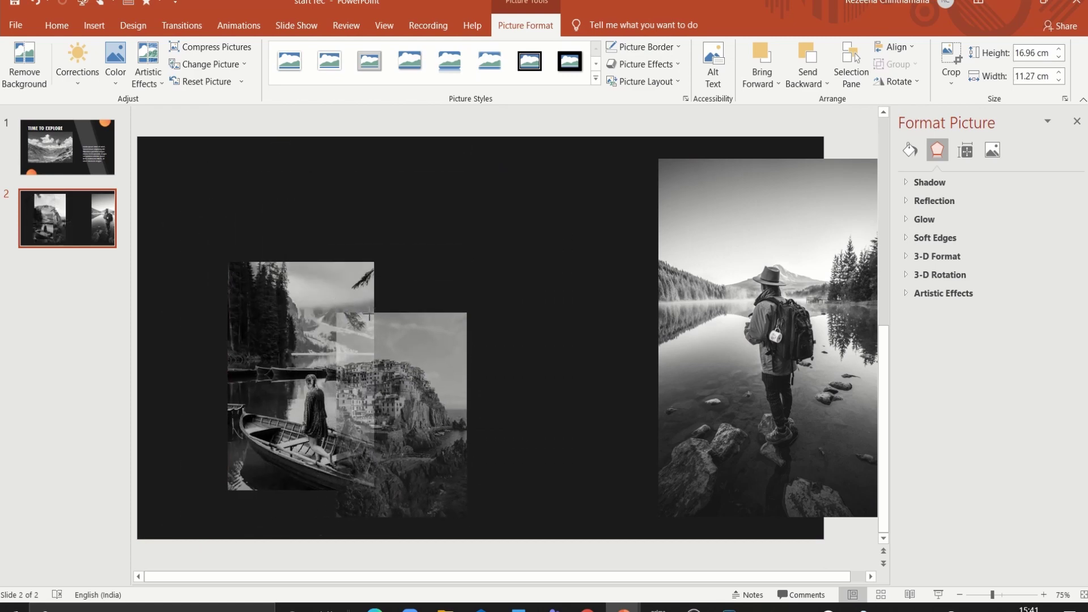
pyautogui.moveTo(347, 279); pyautogui.dragTo(357, 301)
pyautogui.moveTo(369, 340); pyautogui.dragTo(414, 306)
pyautogui.moveTo(612, 321); pyautogui.dragTo(505, 320)
# Step: Match the photo sizes and line up boat, town and hiker photos in one even row
pyautogui.moveTo(576, 164); pyautogui.dragTo(660, 295)
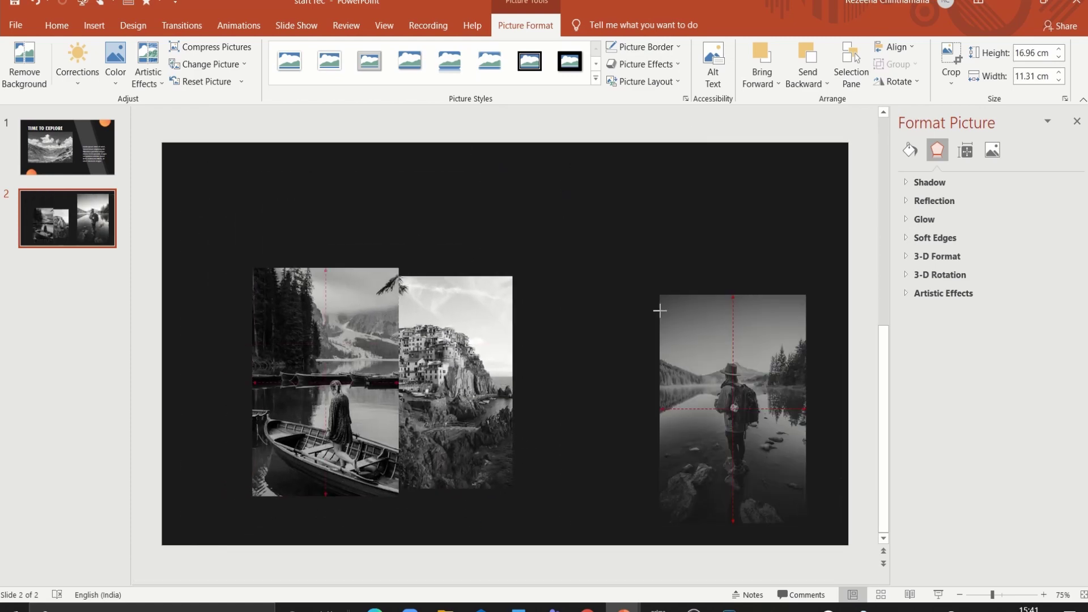
pyautogui.moveTo(496, 340); pyautogui.dragTo(558, 332)
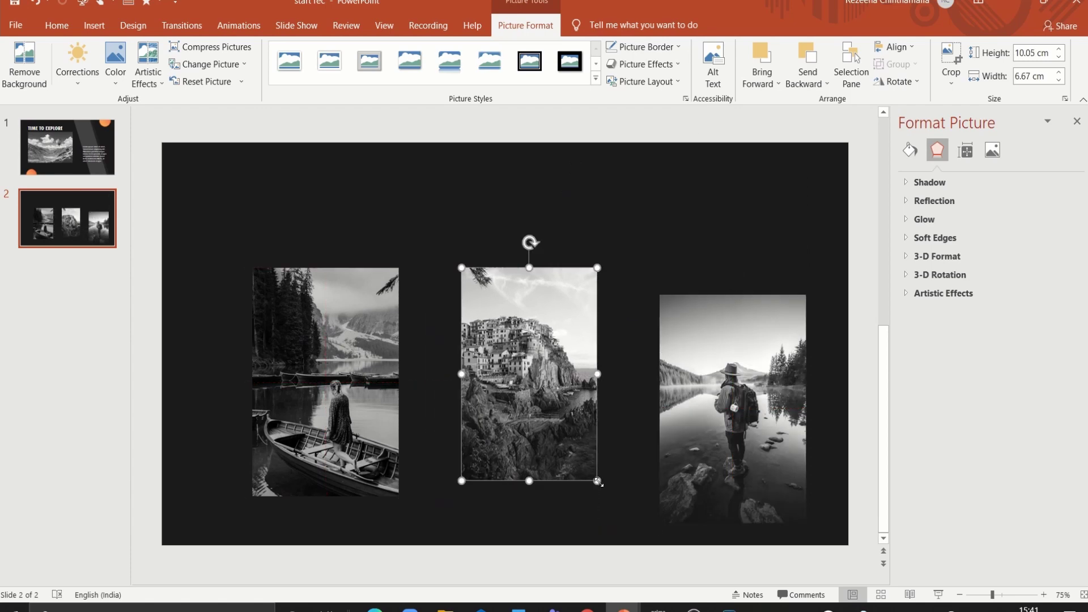
pyautogui.moveTo(597, 481); pyautogui.dragTo(602, 496)
pyautogui.moveTo(733, 410); pyautogui.dragTo(726, 383)
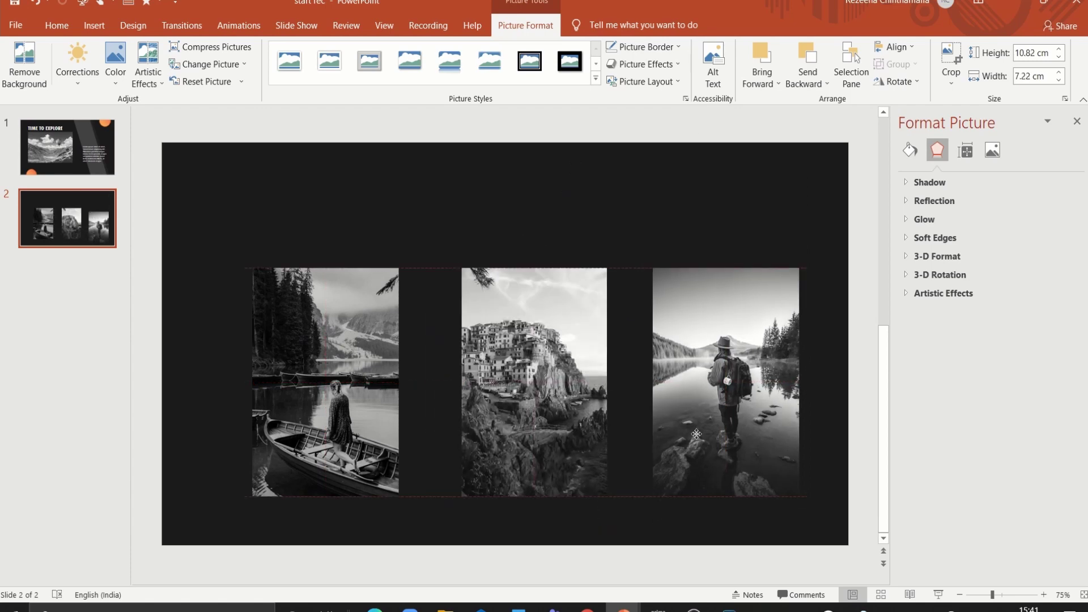
pyautogui.moveTo(312, 340)
pyautogui.mouseDown()
pyautogui.moveTo(273, 283)
pyautogui.moveTo(289, 296)
pyautogui.mouseUp()
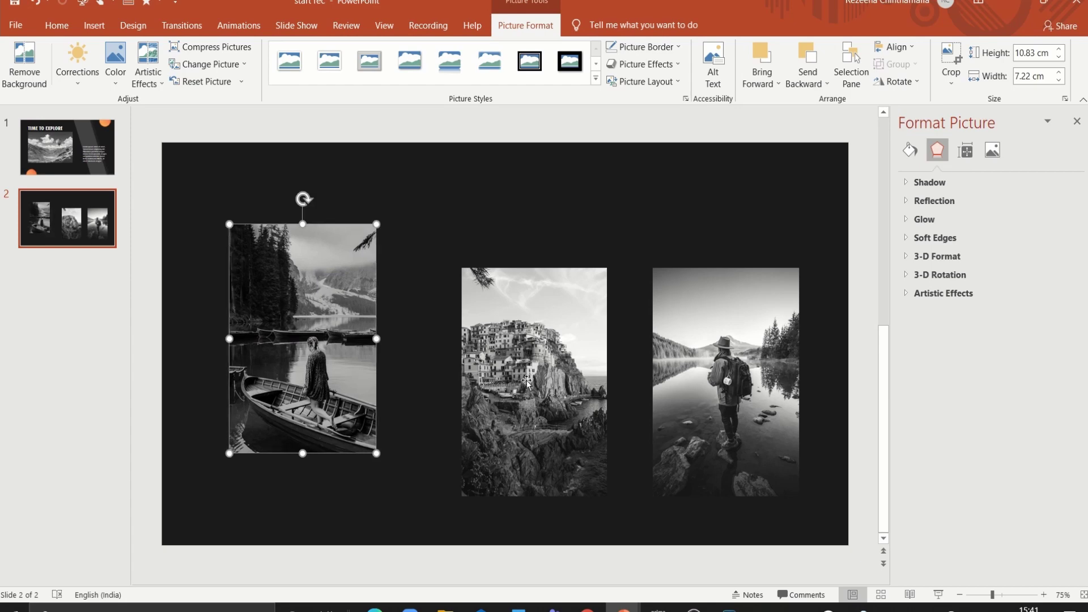
pyautogui.moveTo(526, 378); pyautogui.dragTo(485, 335)
pyautogui.moveTo(708, 411); pyautogui.dragTo(667, 368)
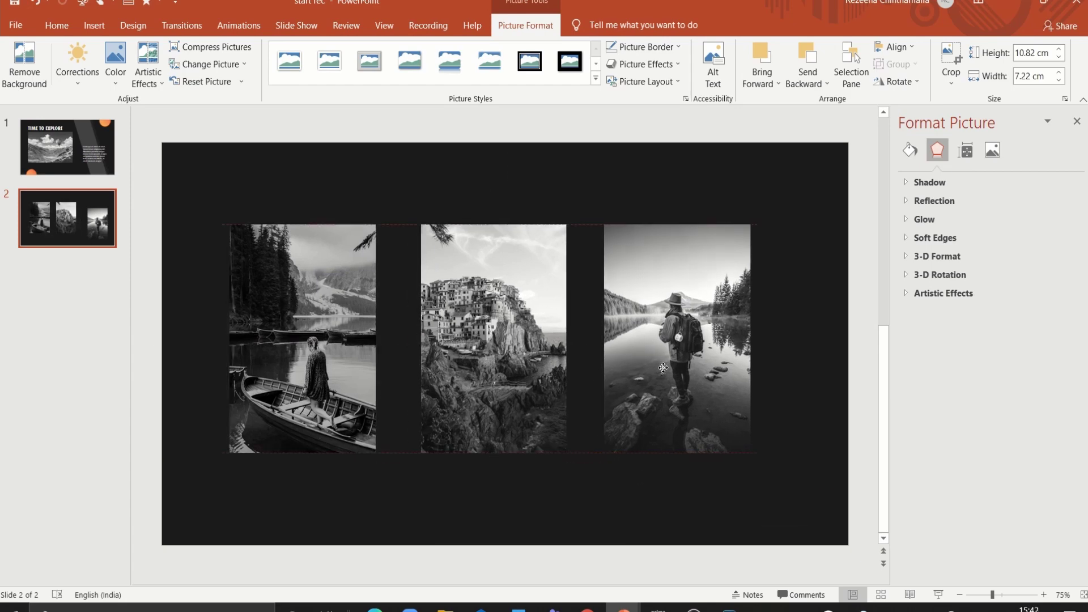
pyautogui.click(424, 194)
# Step: Add a text box above the photos reading TRENDING HOLIDAY DESTINATIONS
pyautogui.click(678, 52)
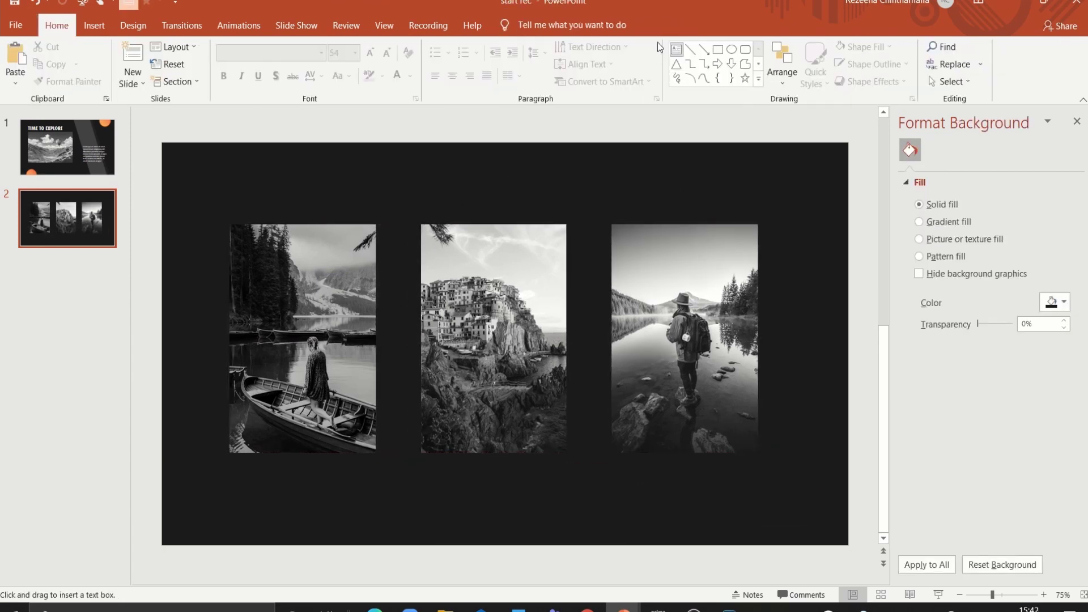
pyautogui.moveTo(234, 163); pyautogui.dragTo(273, 169)
pyautogui.moveTo(473, 204); pyautogui.dragTo(512, 202)
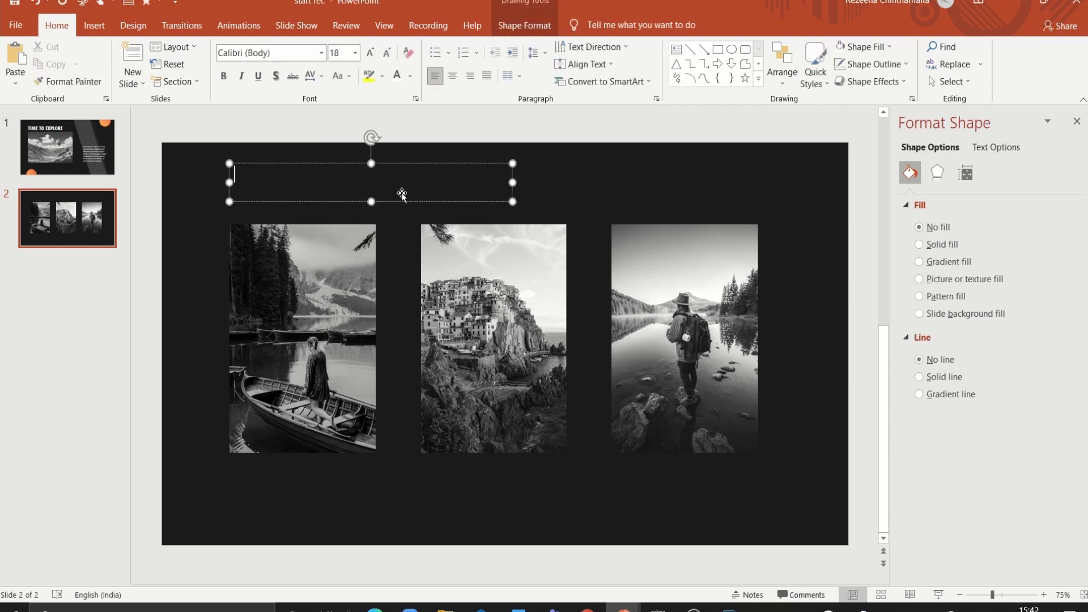
pyautogui.write('TR')
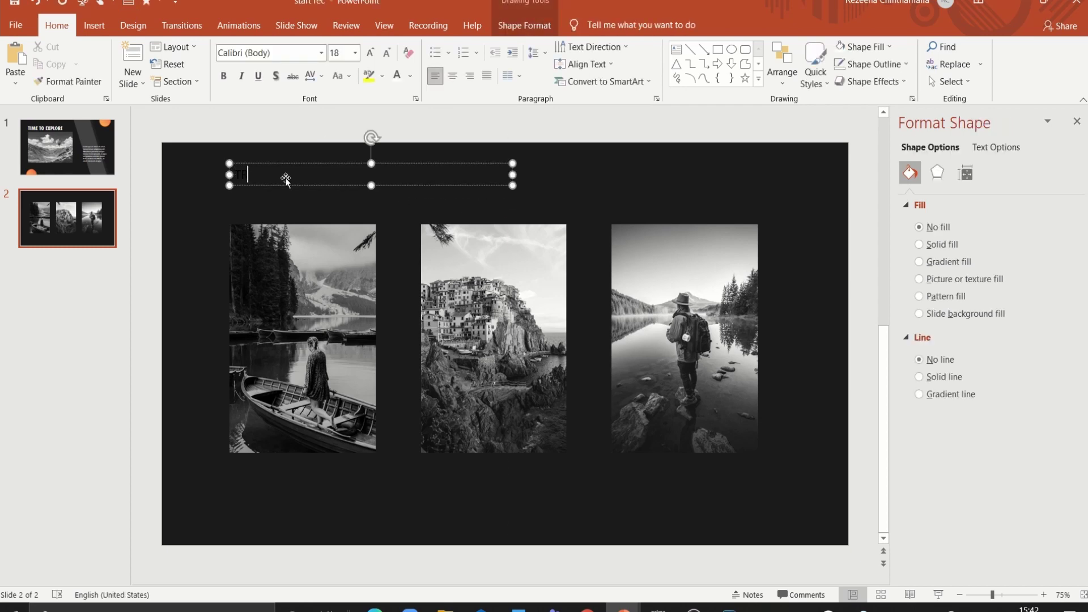
pyautogui.moveTo(255, 176); pyautogui.dragTo(236, 179)
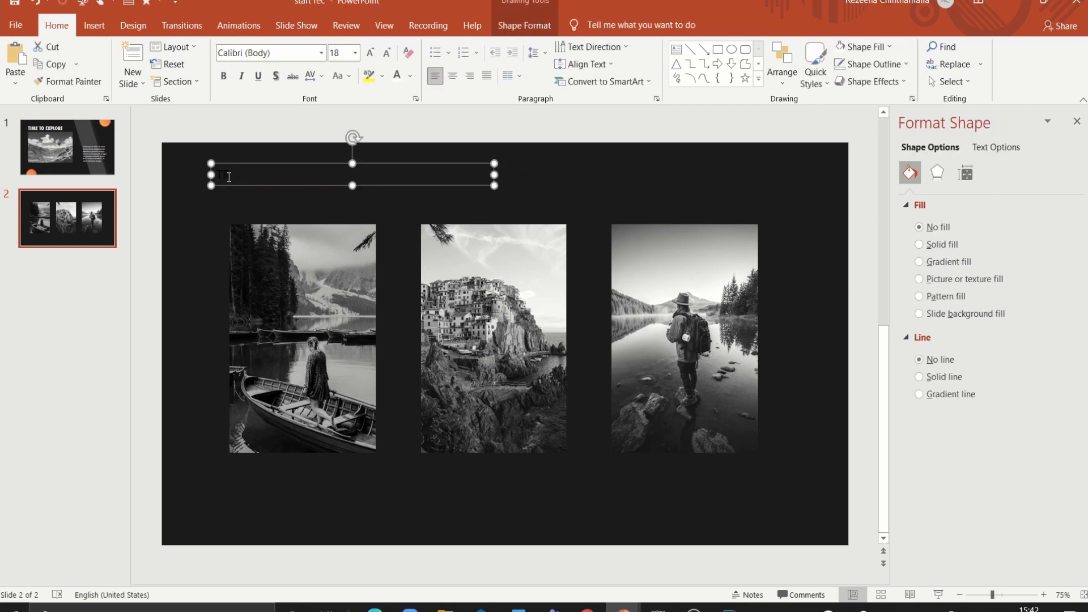
pyautogui.doubleClick(229, 177)
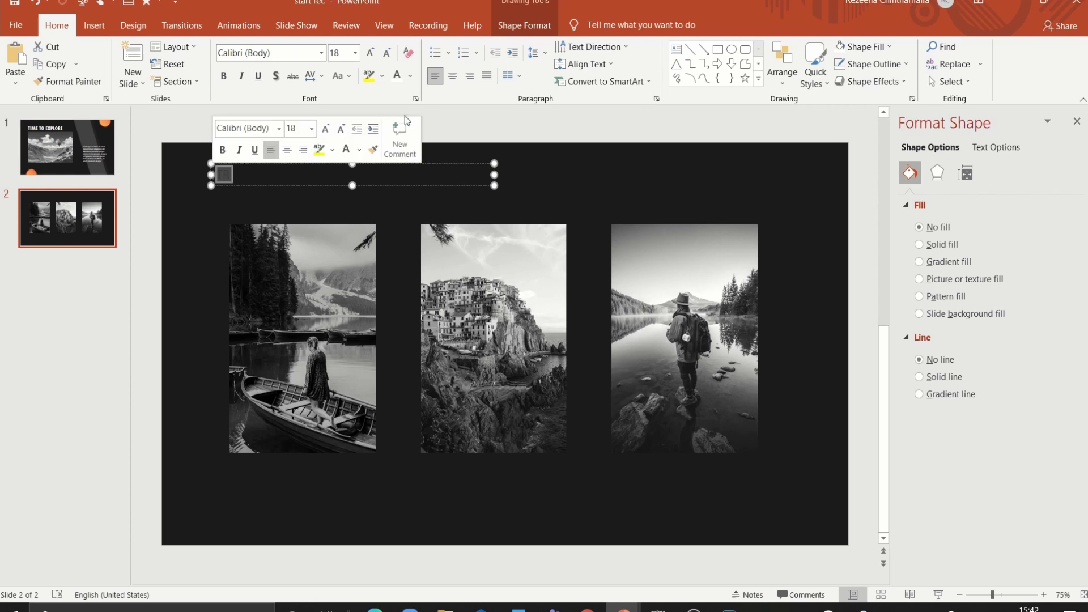
pyautogui.click(232, 180)
pyautogui.write('ENDING HOLIDAY DESTINATIONS')
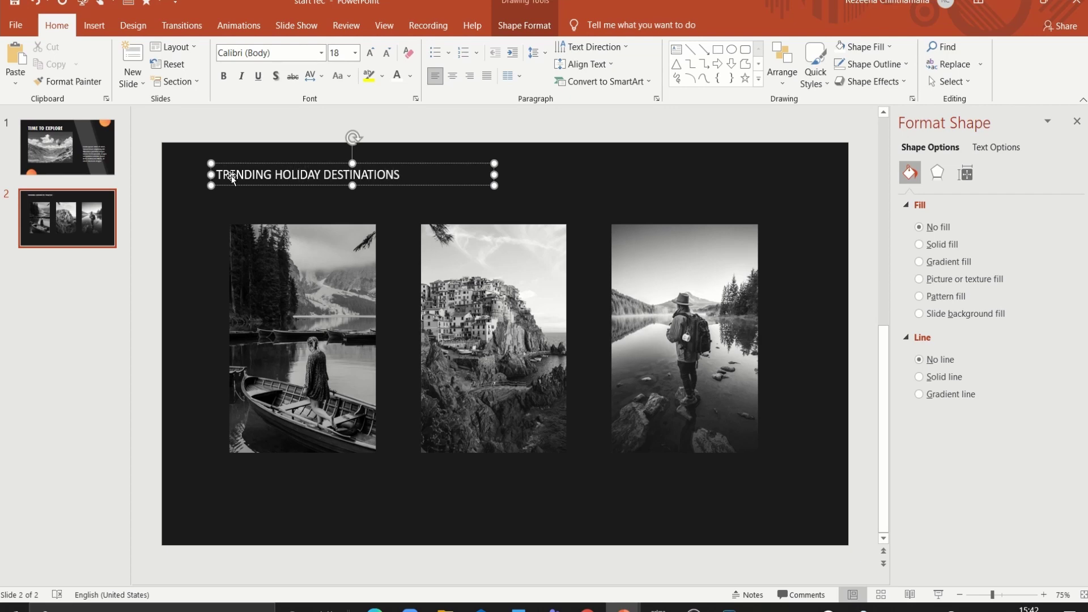
pyautogui.moveTo(272, 189); pyautogui.dragTo(201, 193)
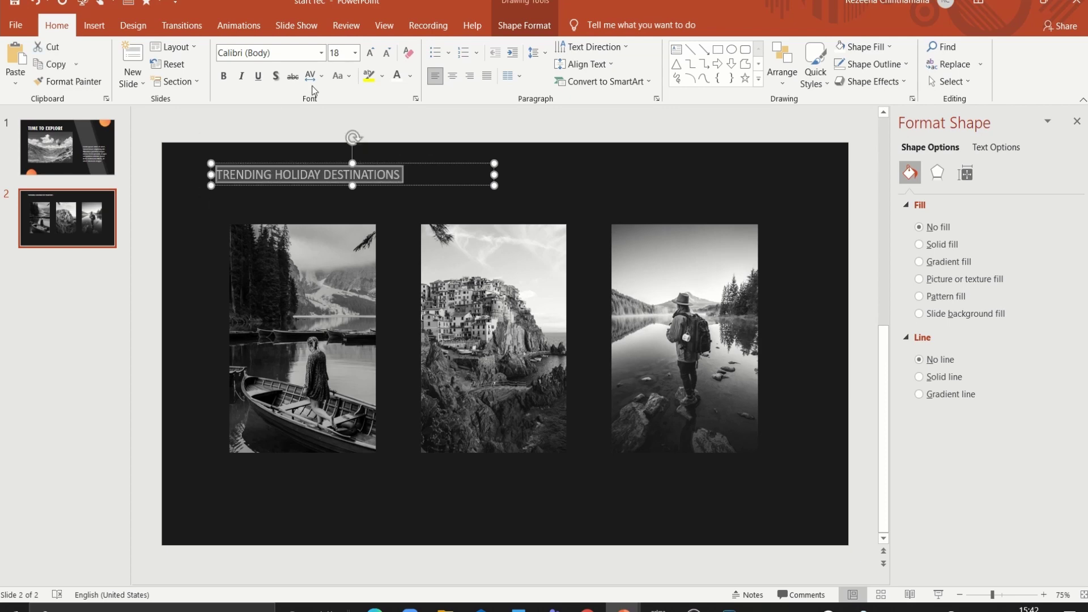
# Step: Style the title in Tw Cen MT Condensed Extra Bold, 32 pt, centred, with orange gradient fill
pyautogui.click(322, 53)
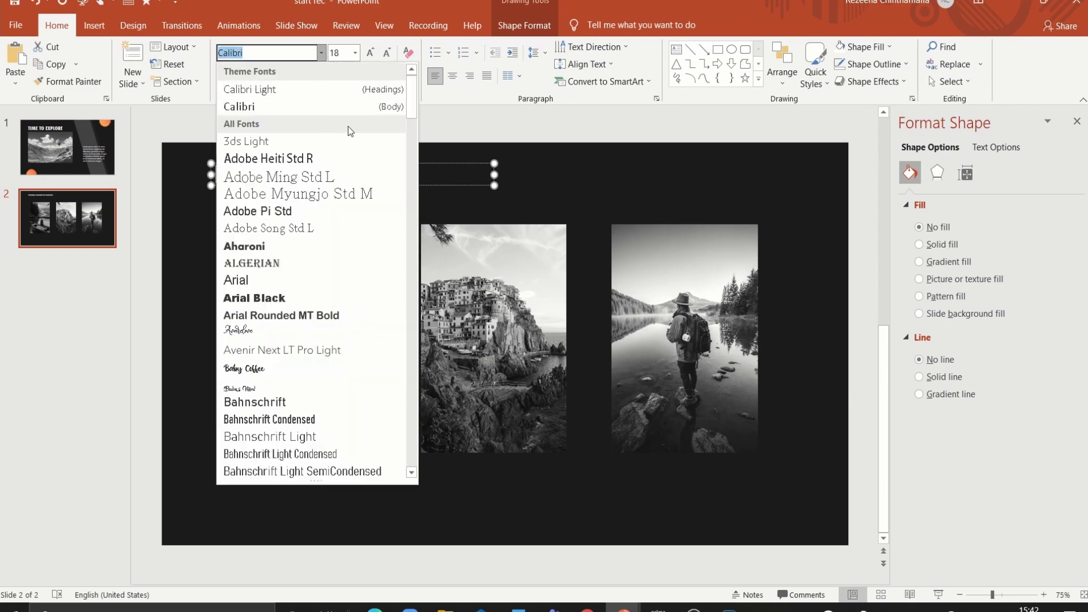
pyautogui.write('Tw Cen MT')
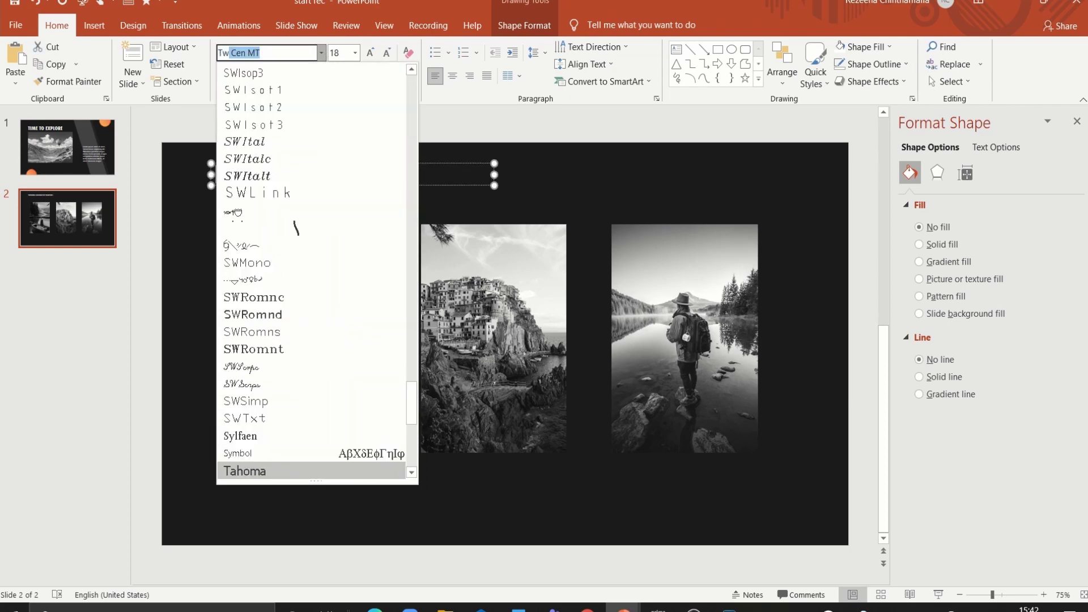
pyautogui.write('w')
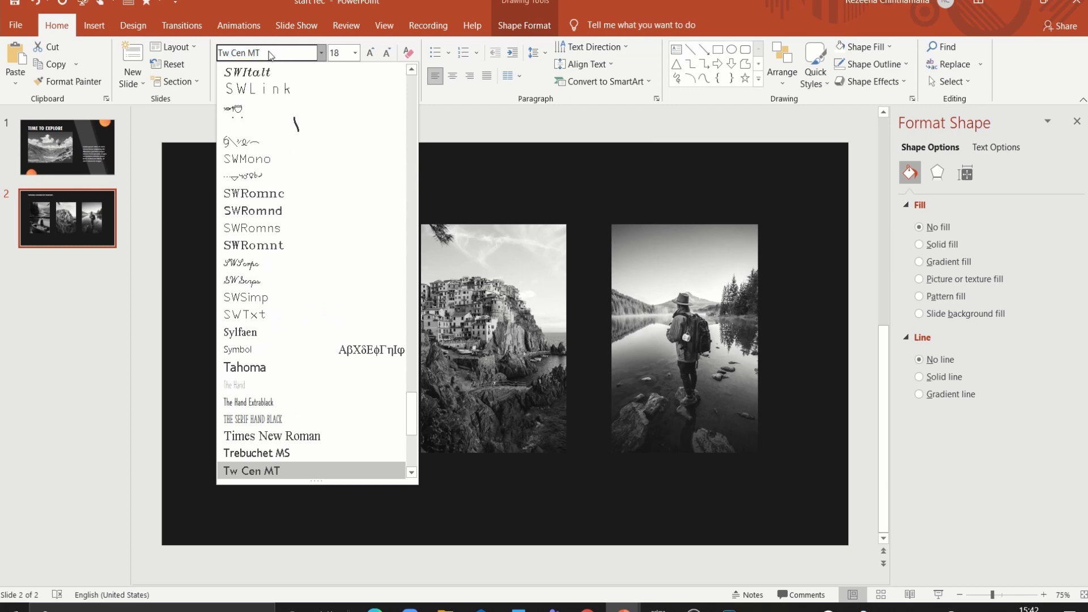
pyautogui.write(' Condensed Ex')
pyautogui.press('Return')
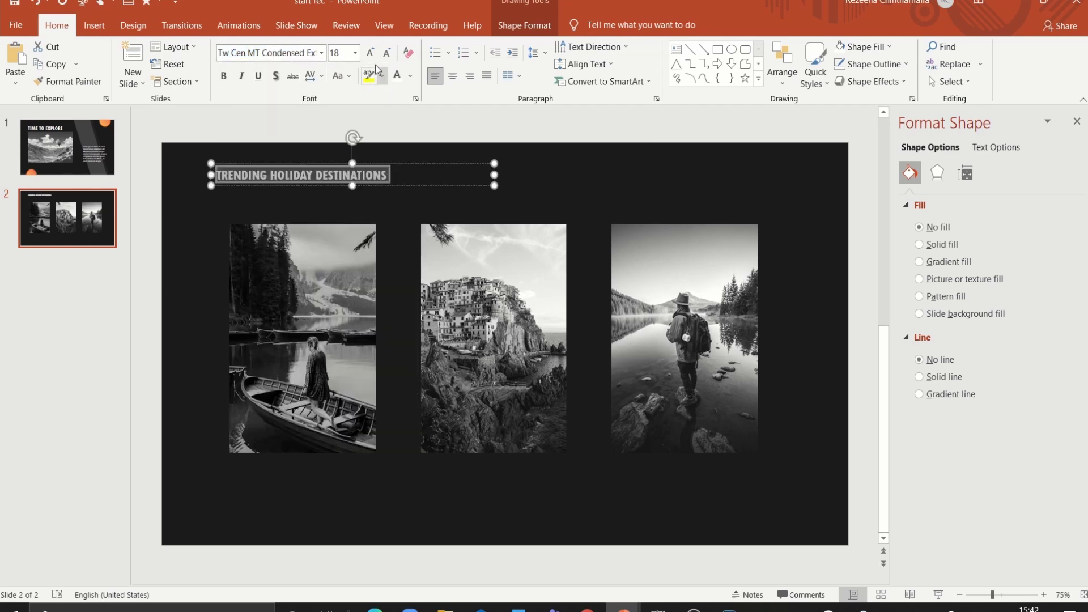
pyautogui.click(371, 54)
pyautogui.click(370, 54)
pyautogui.click(371, 54)
pyautogui.click(371, 54)
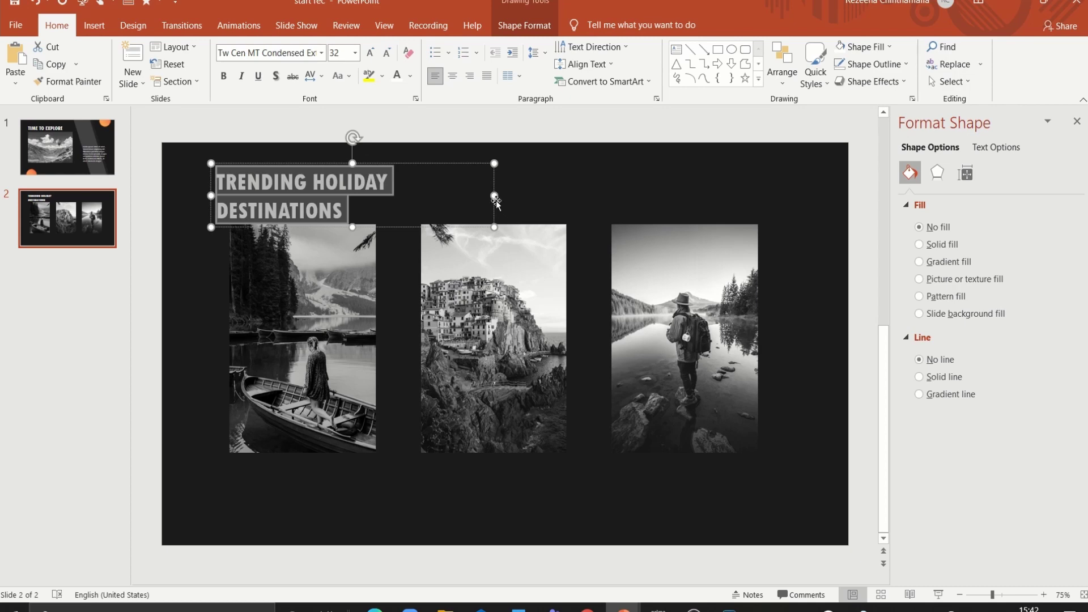
pyautogui.moveTo(495, 196); pyautogui.dragTo(574, 197)
pyautogui.moveTo(450, 198); pyautogui.dragTo(586, 197)
pyautogui.moveTo(709, 178)
pyautogui.mouseDown()
pyautogui.moveTo(650, 179)
pyautogui.moveTo(681, 177)
pyautogui.mouseUp()
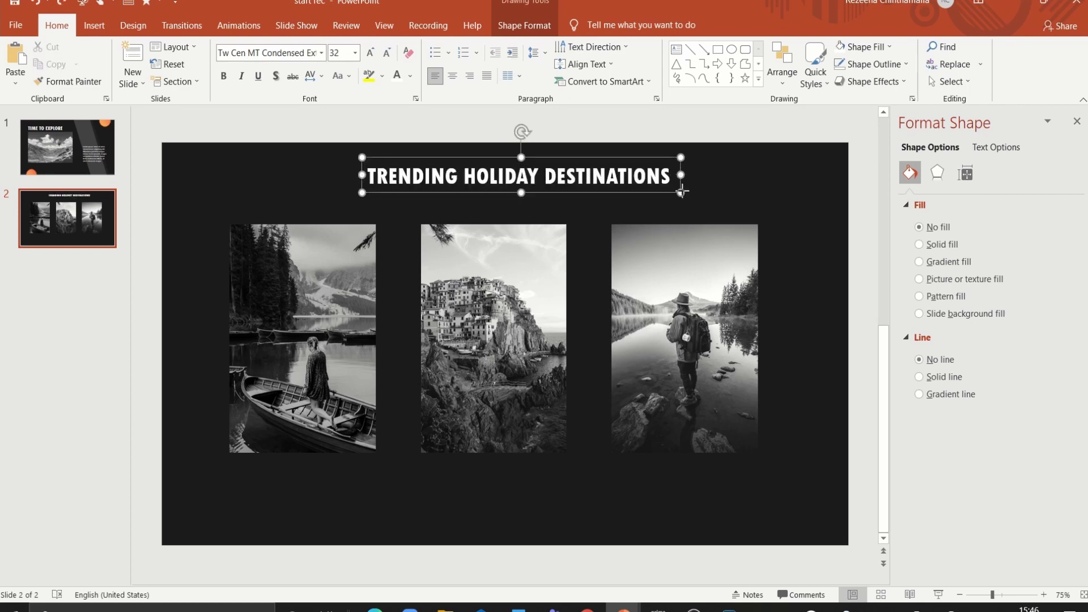
pyautogui.click(919, 262)
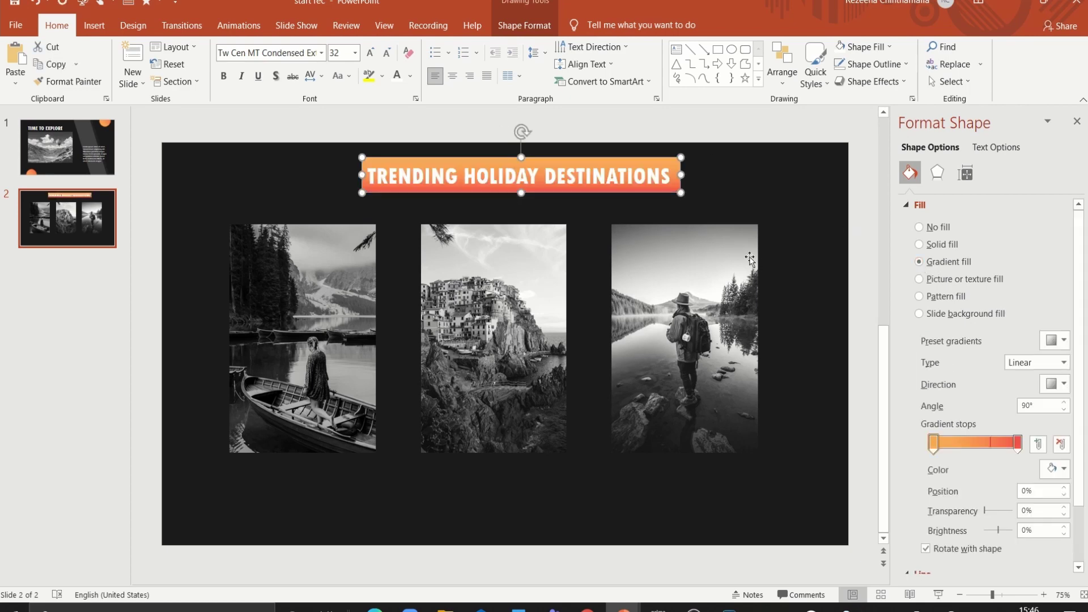
# Step: Add a LOREM IPSUM caption text box below the first photo
pyautogui.click(677, 51)
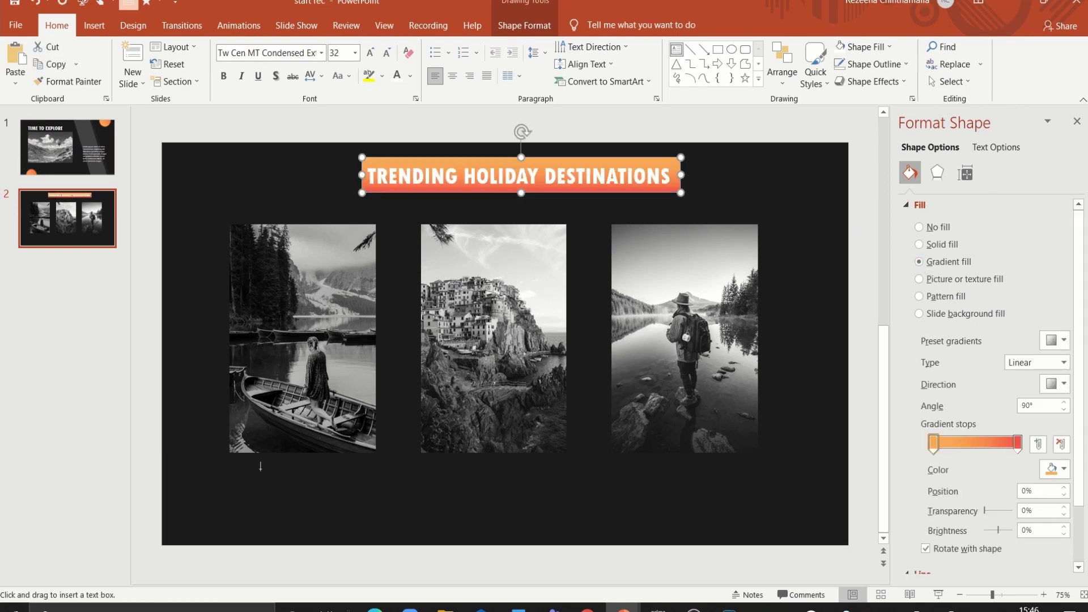
pyautogui.moveTo(260, 463); pyautogui.dragTo(346, 498)
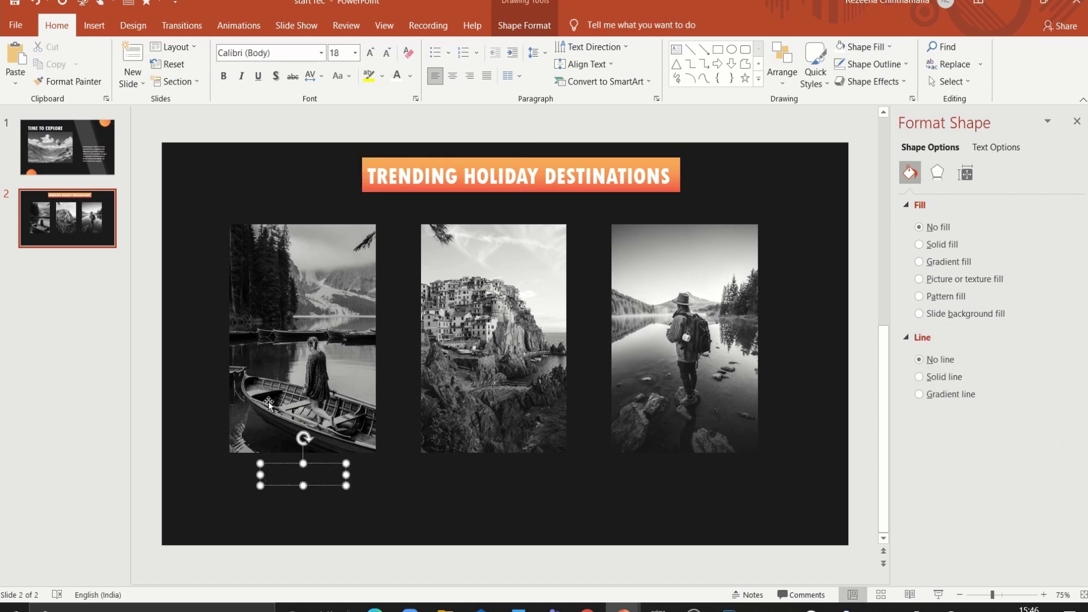
pyautogui.write('LOREM IPSUM')
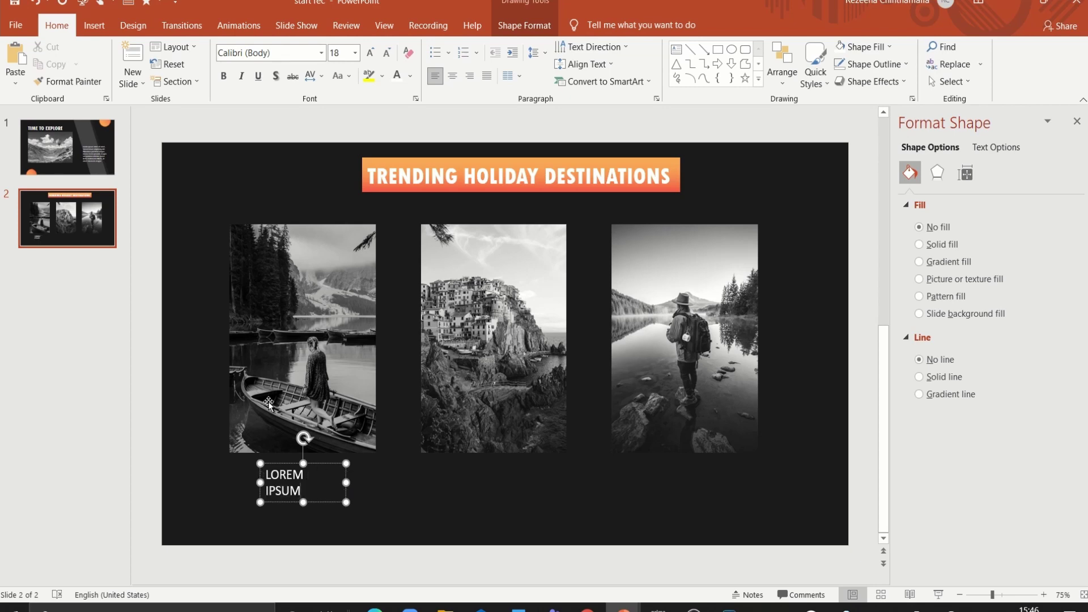
pyautogui.click(347, 482)
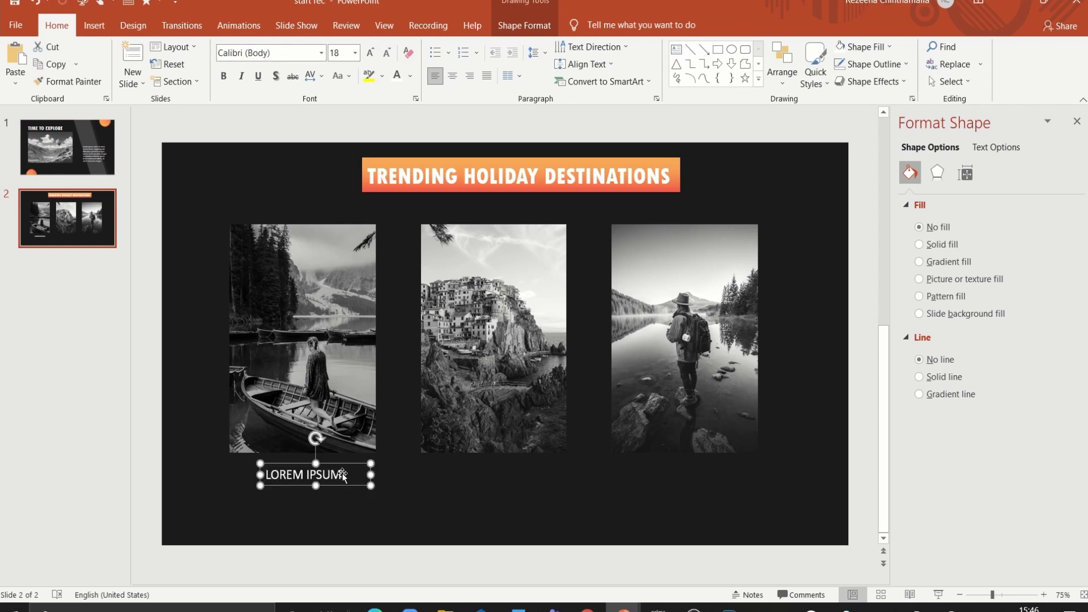
# Step: Make the caption bold Tw Cen MT Condensed Extra Bold and fit its box to the text
pyautogui.press('F2')
pyautogui.click(225, 77)
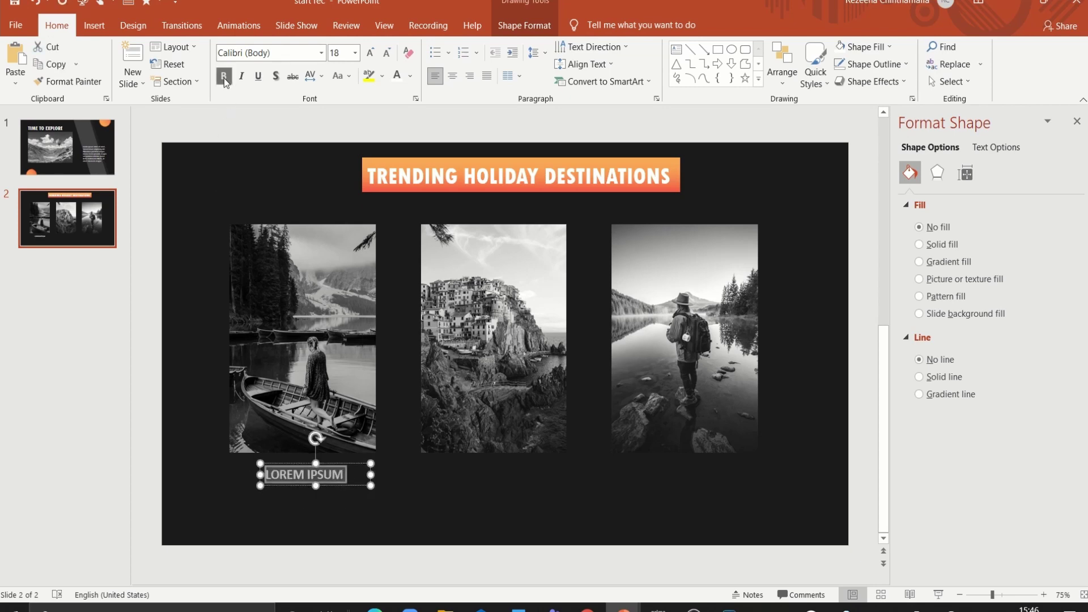
pyautogui.click(314, 51)
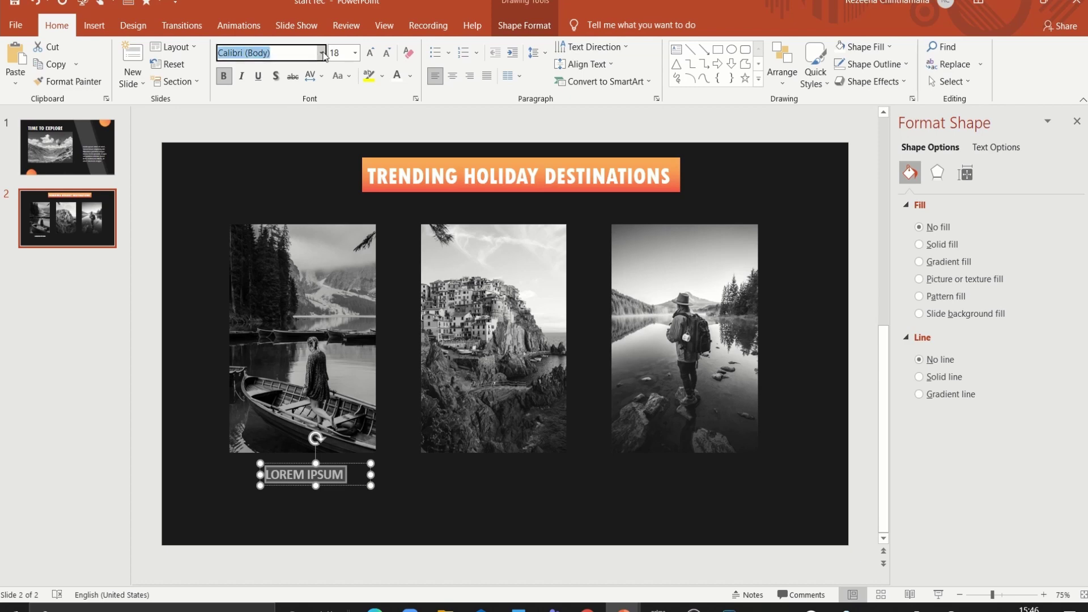
pyautogui.click(322, 53)
pyautogui.click(278, 141)
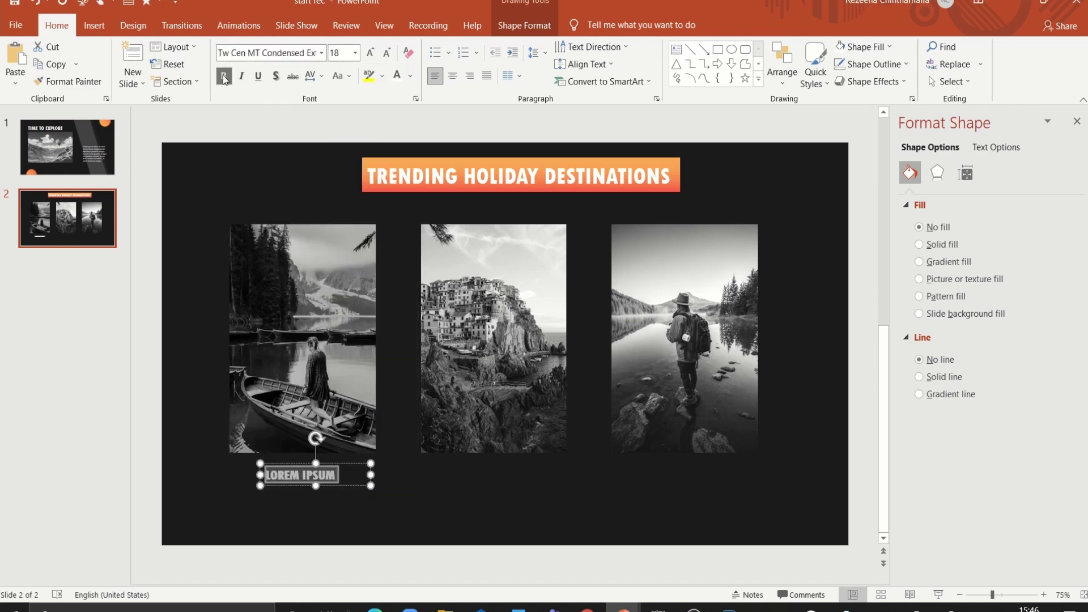
pyautogui.moveTo(373, 475)
pyautogui.mouseDown()
pyautogui.moveTo(311, 480)
pyautogui.moveTo(322, 495)
pyautogui.moveTo(673, 474)
pyautogui.mouseUp()
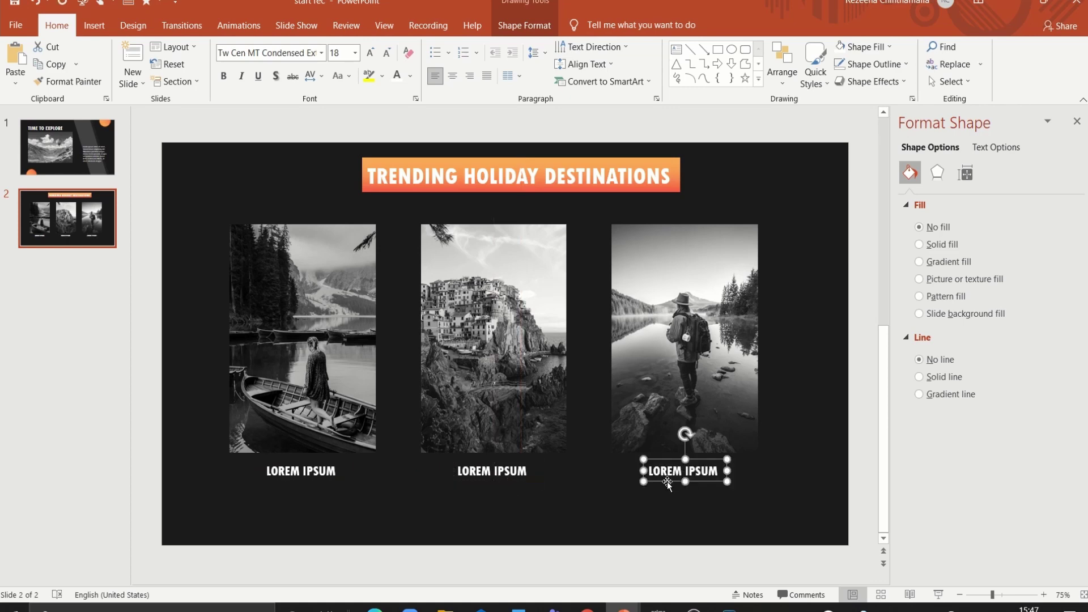
# Step: Draw a tall rectangle at the slide's left edge and tilt it slightly counter-clockwise
pyautogui.click(831, 529)
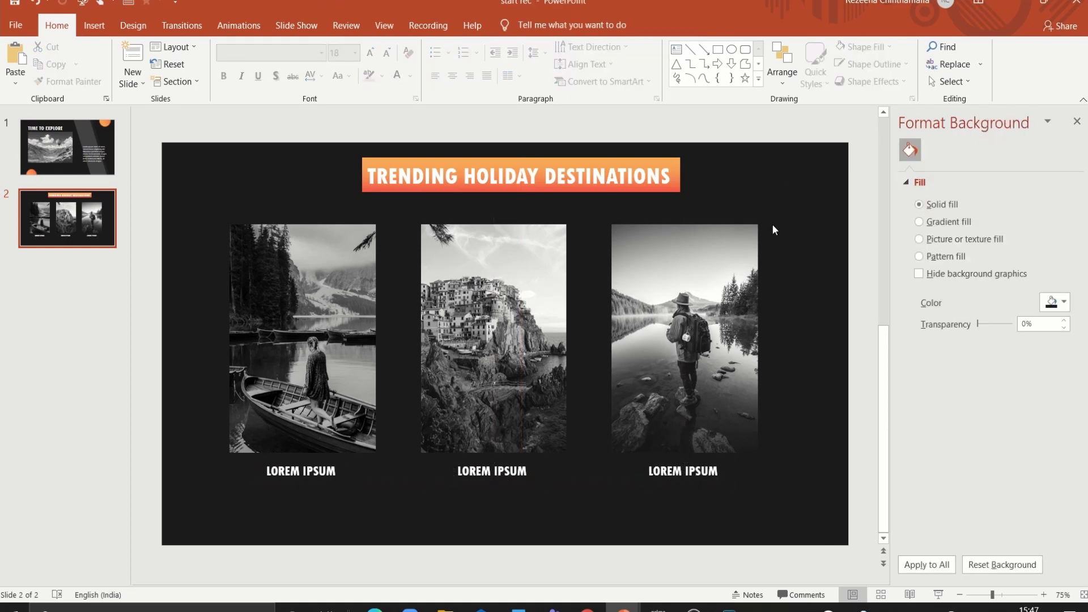
pyautogui.click(718, 51)
pyautogui.moveTo(150, 314); pyautogui.dragTo(223, 569)
pyautogui.moveTo(187, 285); pyautogui.dragTo(141, 287)
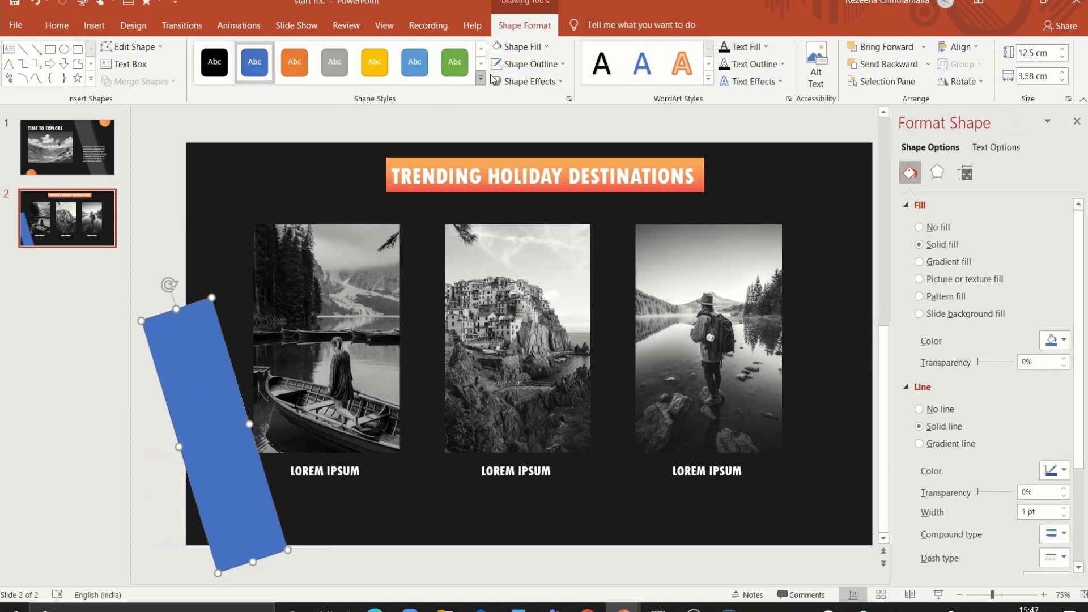
# Step: Give the rectangle a light grey fill at 61% transparency with no outline
pyautogui.click(497, 64)
pyautogui.click(499, 48)
pyautogui.click(499, 48)
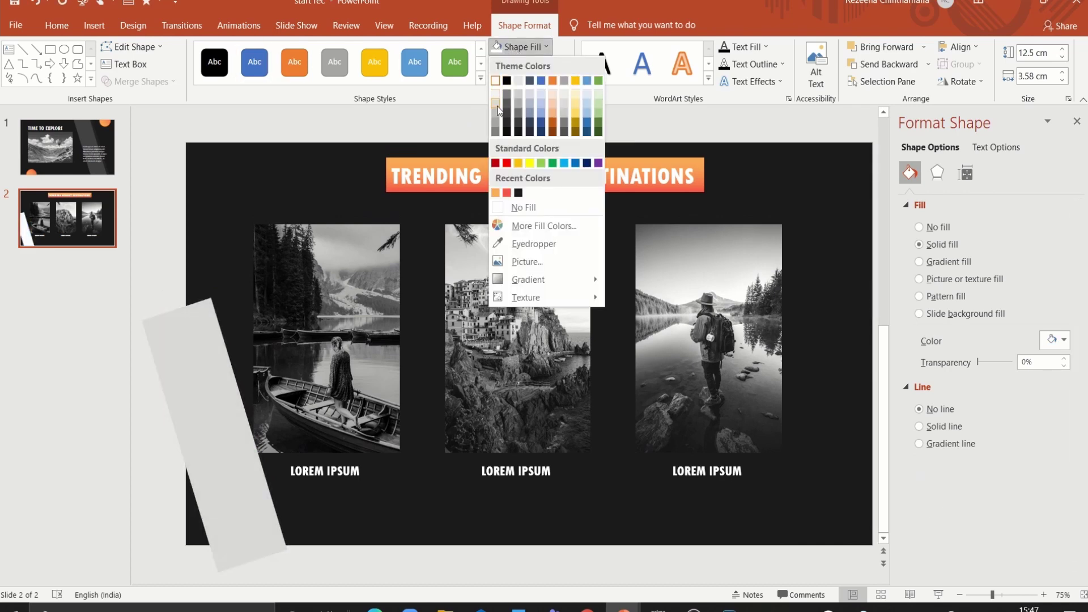
pyautogui.click(496, 98)
pyautogui.moveTo(980, 364); pyautogui.dragTo(1000, 360)
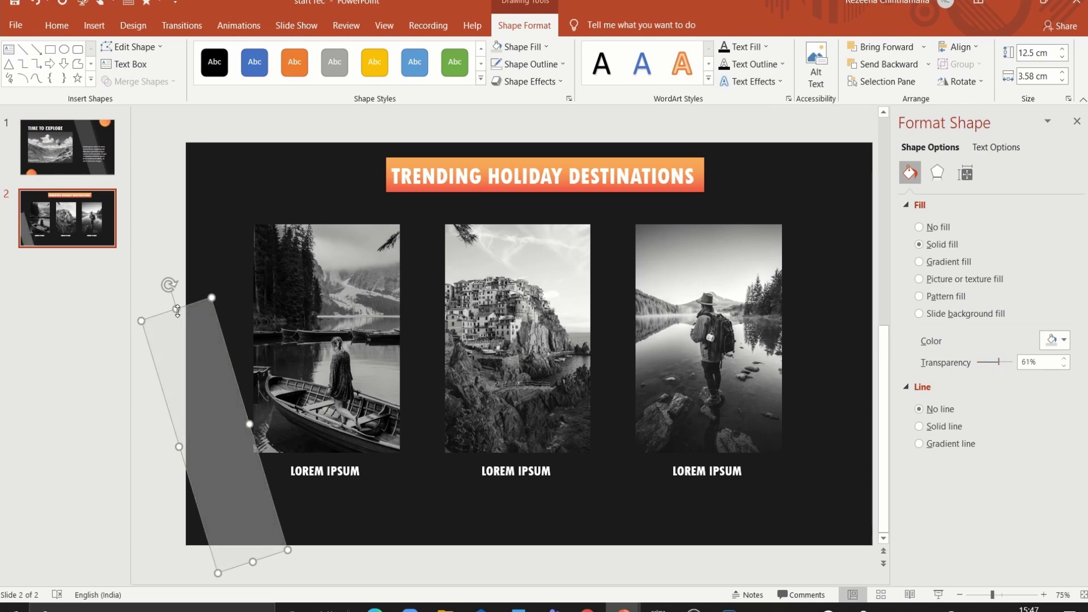
# Step: Reshape it into a 16.48 cm by 1.52 cm darker grey band at 59% transparency
pyautogui.moveTo(177, 312); pyautogui.dragTo(160, 274)
pyautogui.moveTo(146, 225); pyautogui.dragTo(147, 228)
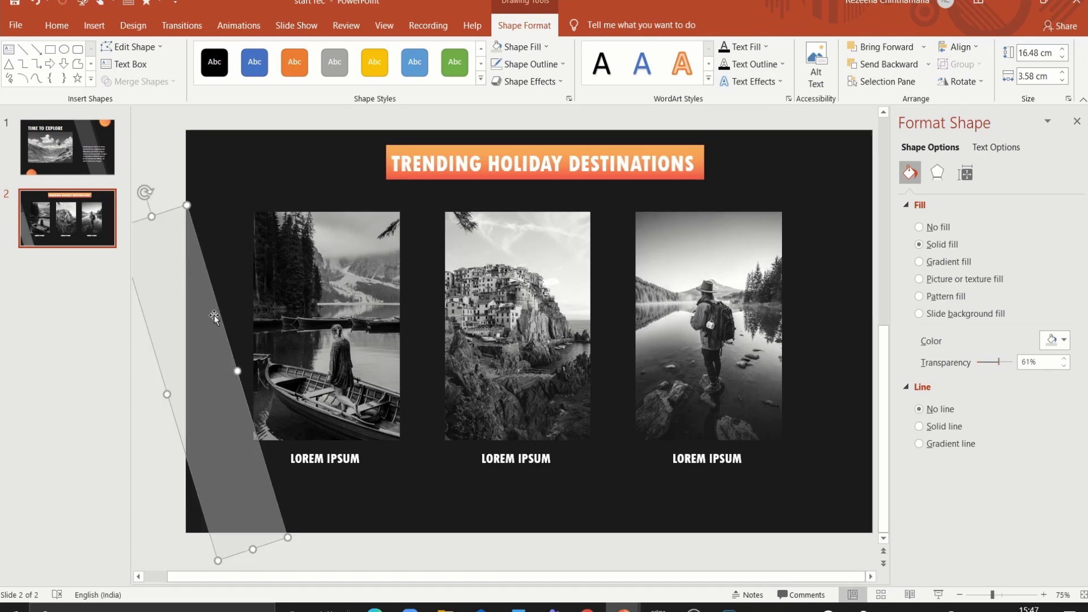
pyautogui.moveTo(217, 321); pyautogui.dragTo(251, 316)
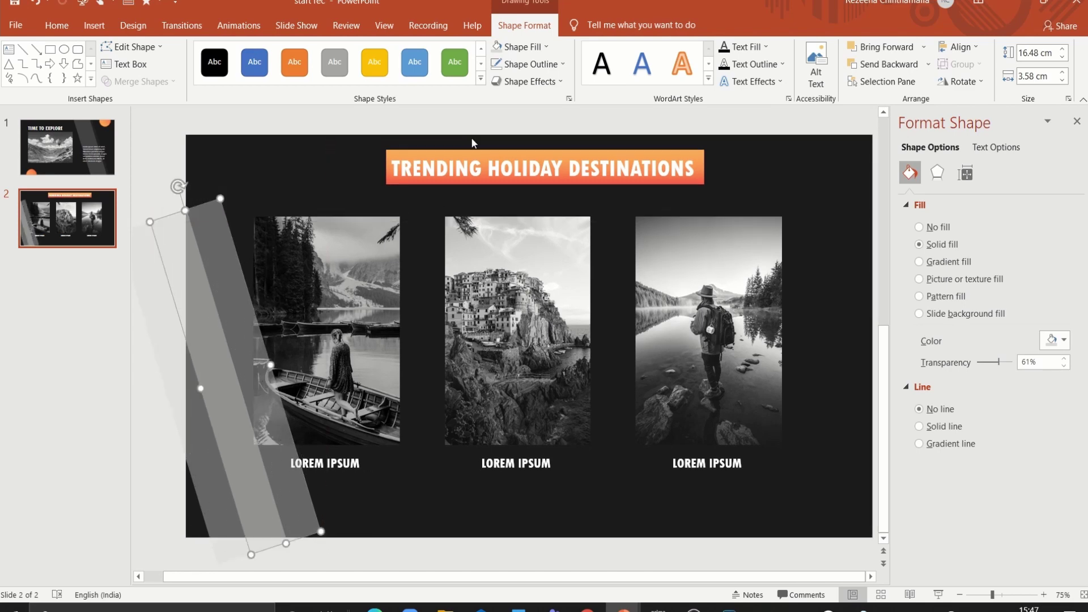
pyautogui.click(522, 47)
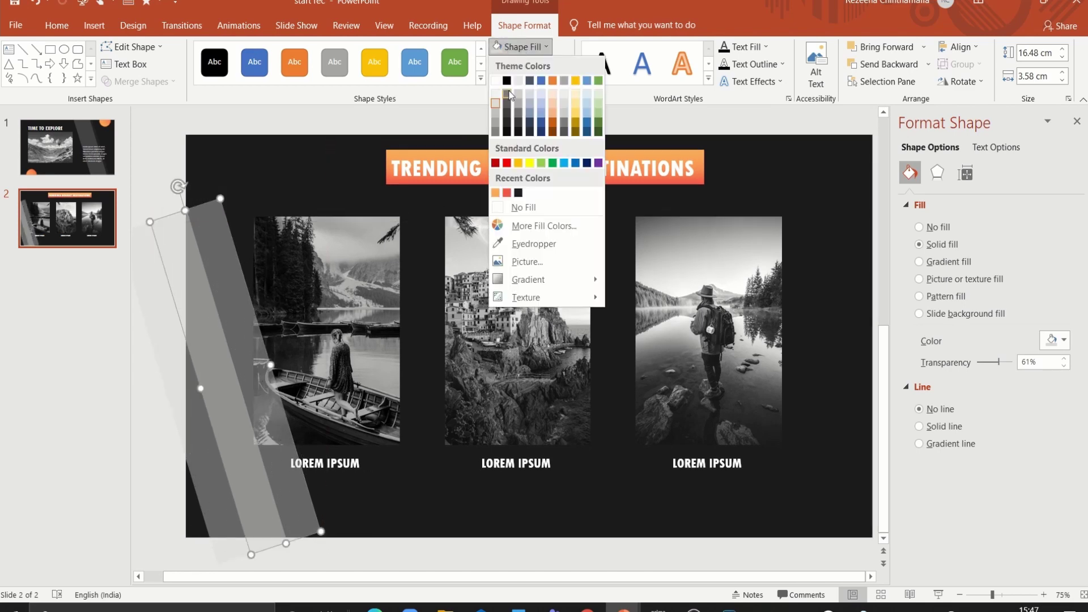
pyautogui.click(508, 126)
pyautogui.moveTo(199, 383); pyautogui.dragTo(241, 375)
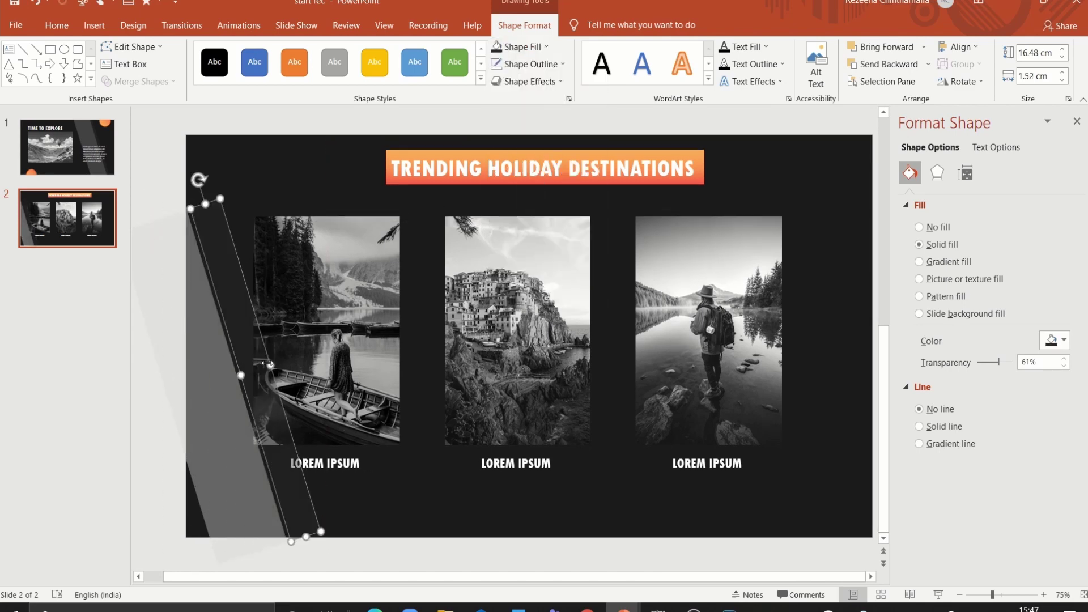
pyautogui.moveTo(1001, 365); pyautogui.dragTo(998, 363)
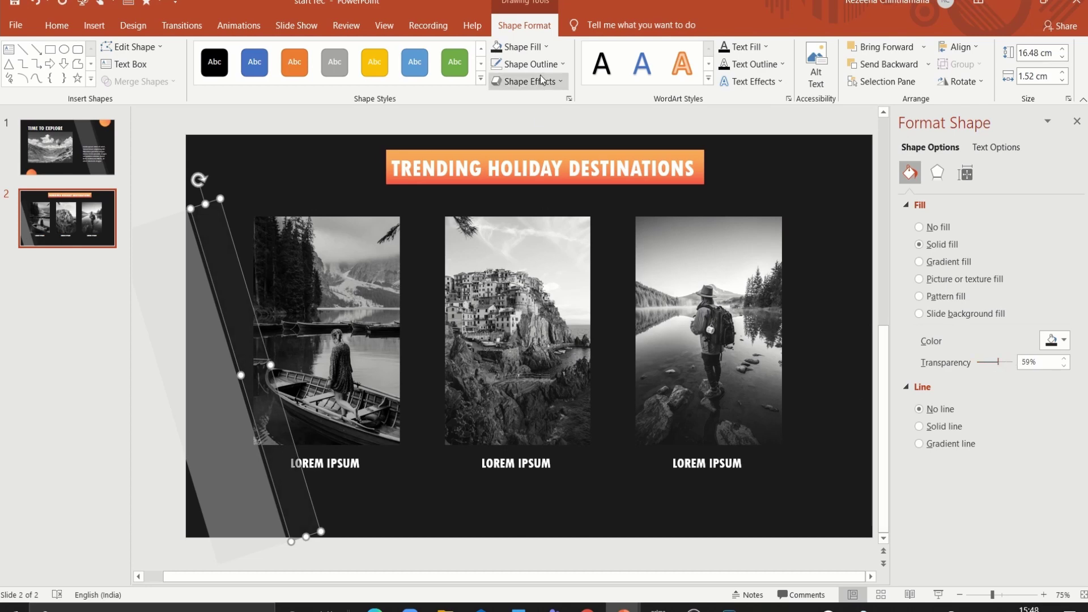
# Step: Adjust the band's fill colour and stretch it into a longer, thinner slant
pyautogui.click(520, 47)
pyautogui.click(511, 106)
pyautogui.moveTo(307, 537)
pyautogui.mouseDown()
pyautogui.moveTo(287, 521)
pyautogui.moveTo(295, 552)
pyautogui.mouseUp()
pyautogui.moveTo(252, 350); pyautogui.dragTo(233, 373)
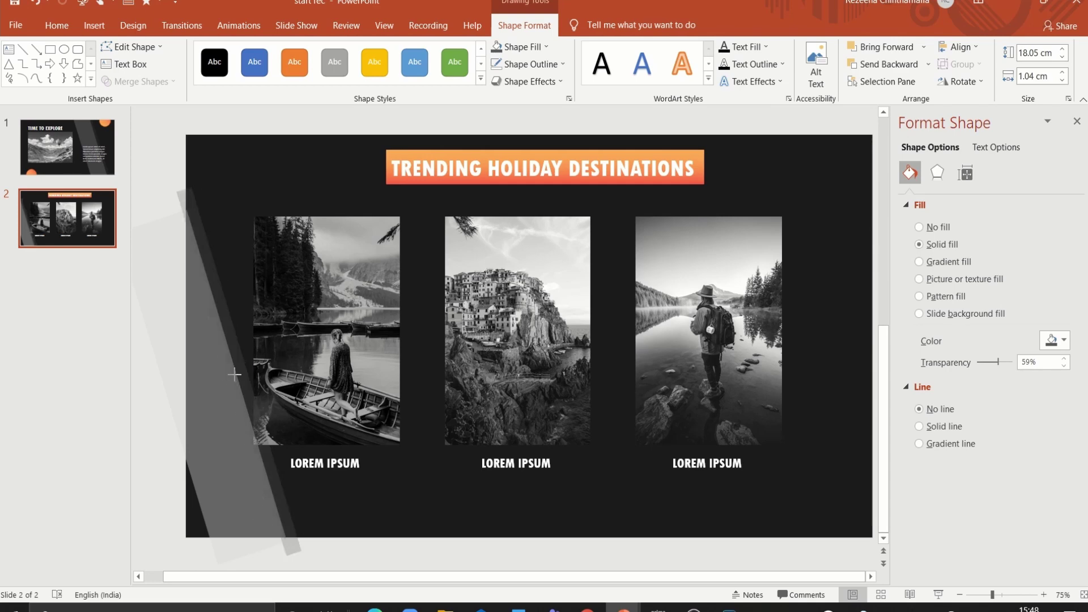
pyautogui.moveTo(187, 189); pyautogui.dragTo(181, 176)
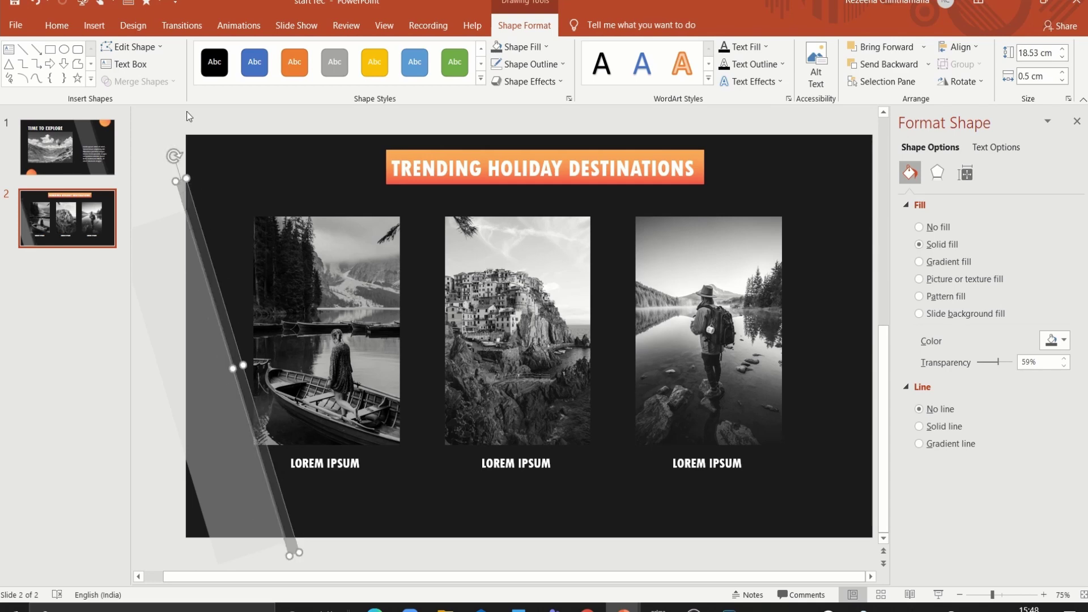
pyautogui.click(240, 260)
pyautogui.click(129, 85)
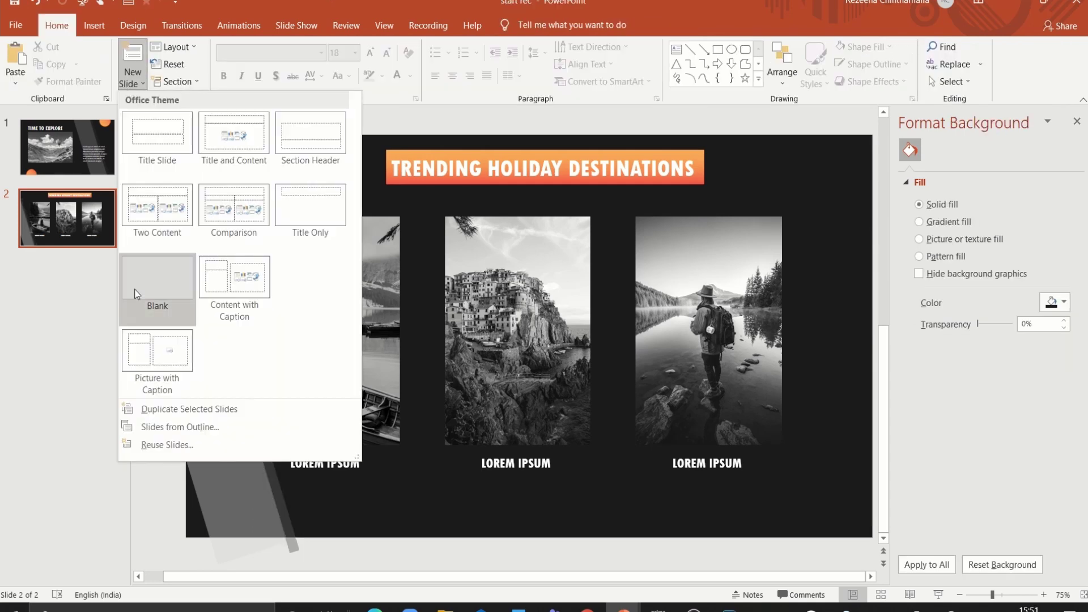
# Step: Add a blank third slide with a black background
pyautogui.click(139, 293)
pyautogui.click(1052, 303)
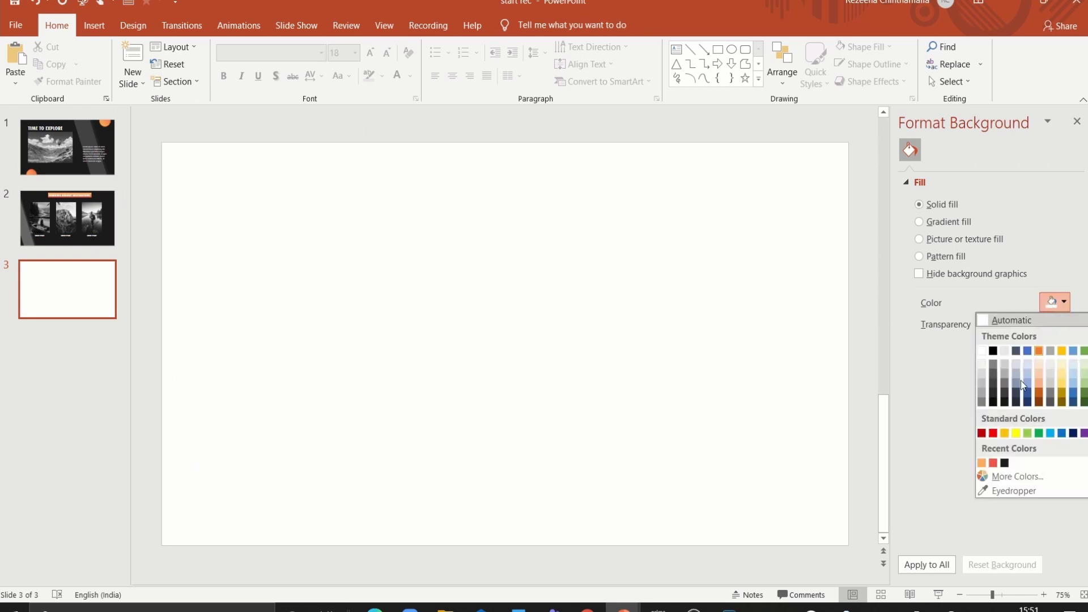
pyautogui.click(1002, 461)
# Step: Insert the leopard, temple, snowy-mountain and hot-air balloon photos and make them grayscale
pyautogui.click(94, 26)
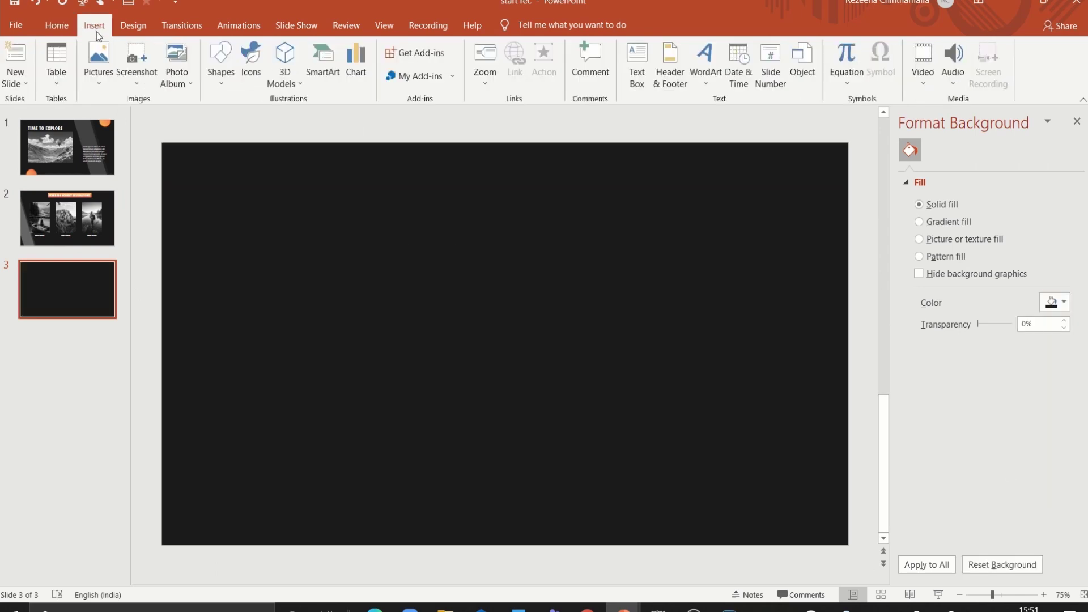
pyautogui.click(98, 62)
pyautogui.click(121, 117)
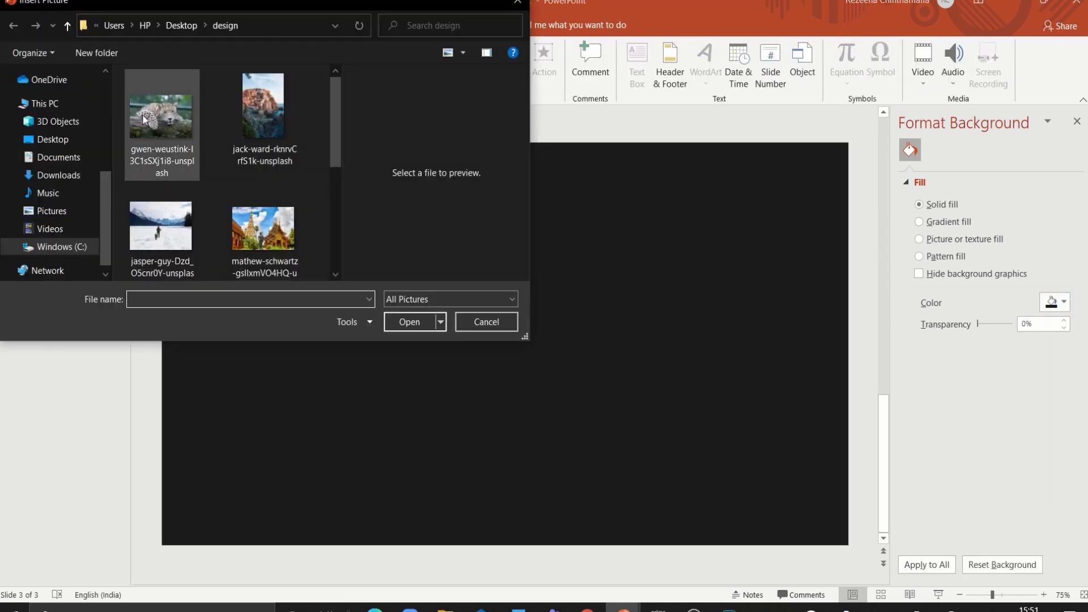
pyautogui.click(161, 119)
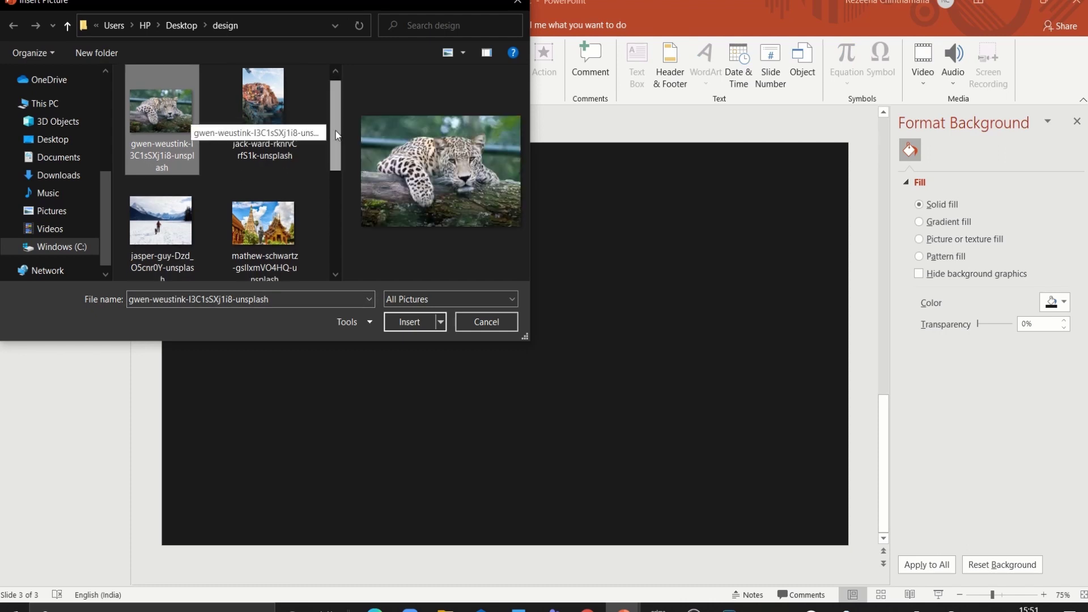
pyautogui.scroll(-1, 170, 130)
pyautogui.keyDown('ctrl'); pyautogui.click(264, 182); pyautogui.keyUp('ctrl')
pyautogui.keyDown('shift'); pyautogui.click(167, 188); pyautogui.keyUp('shift')
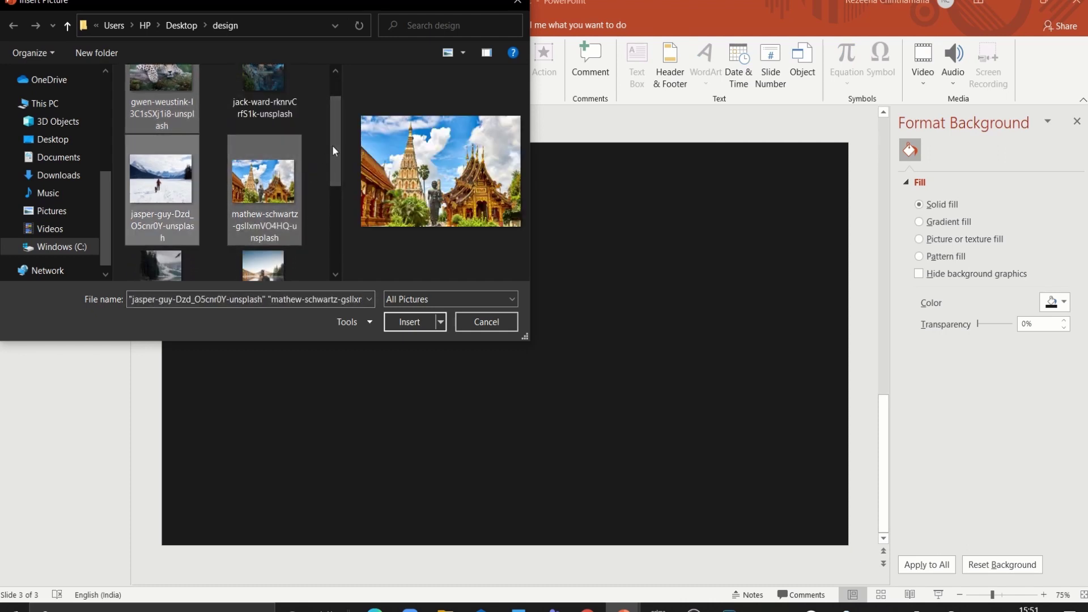
pyautogui.moveTo(333, 145); pyautogui.dragTo(338, 232)
pyautogui.keyDown('ctrl'); pyautogui.click(177, 237); pyautogui.keyUp('ctrl')
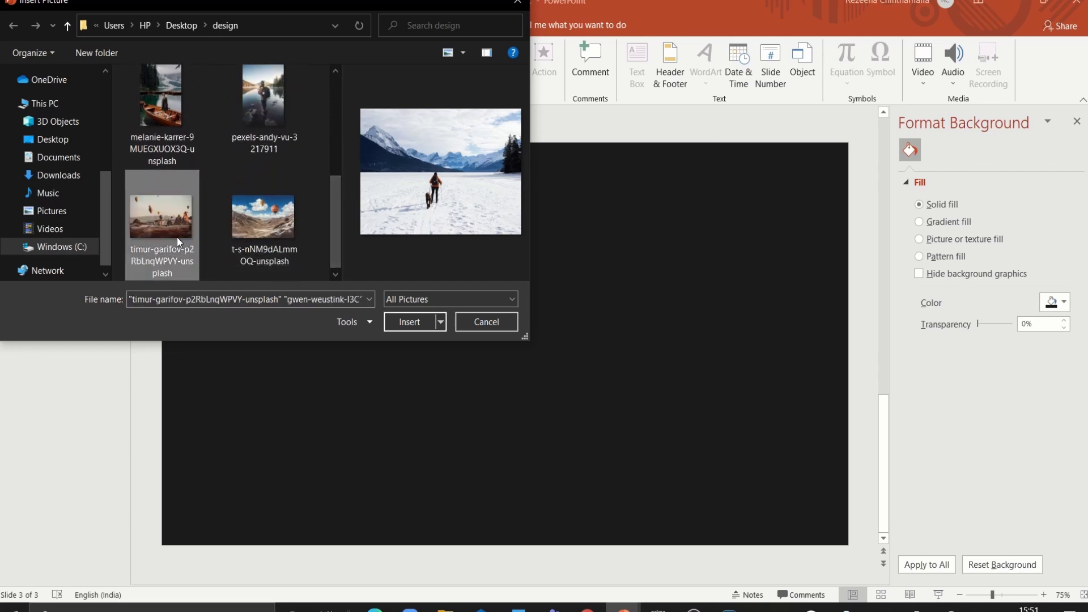
pyautogui.click(408, 323)
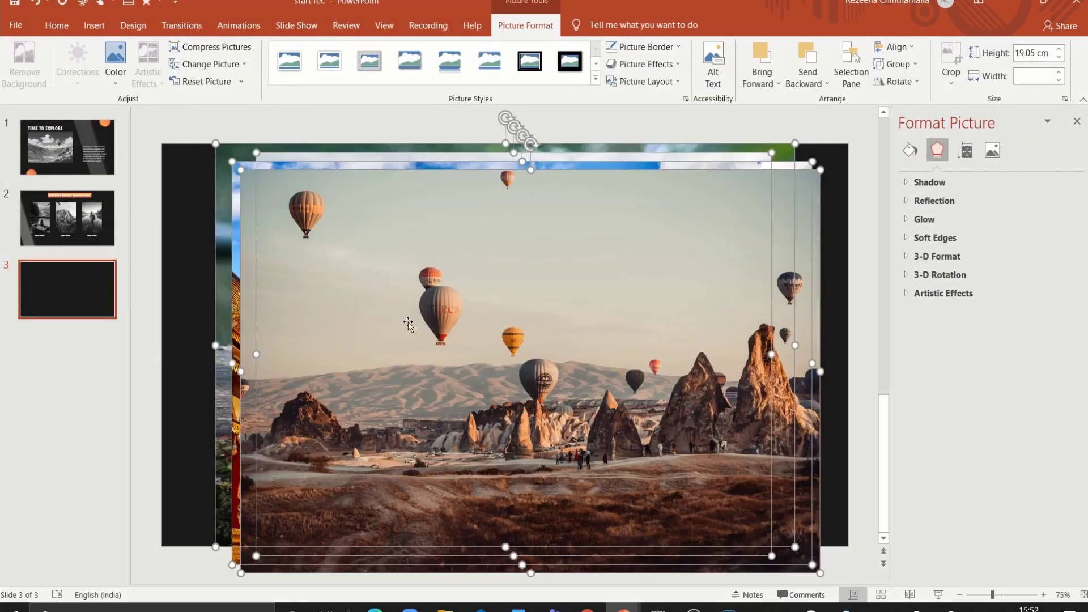
pyautogui.click(115, 62)
pyautogui.click(211, 135)
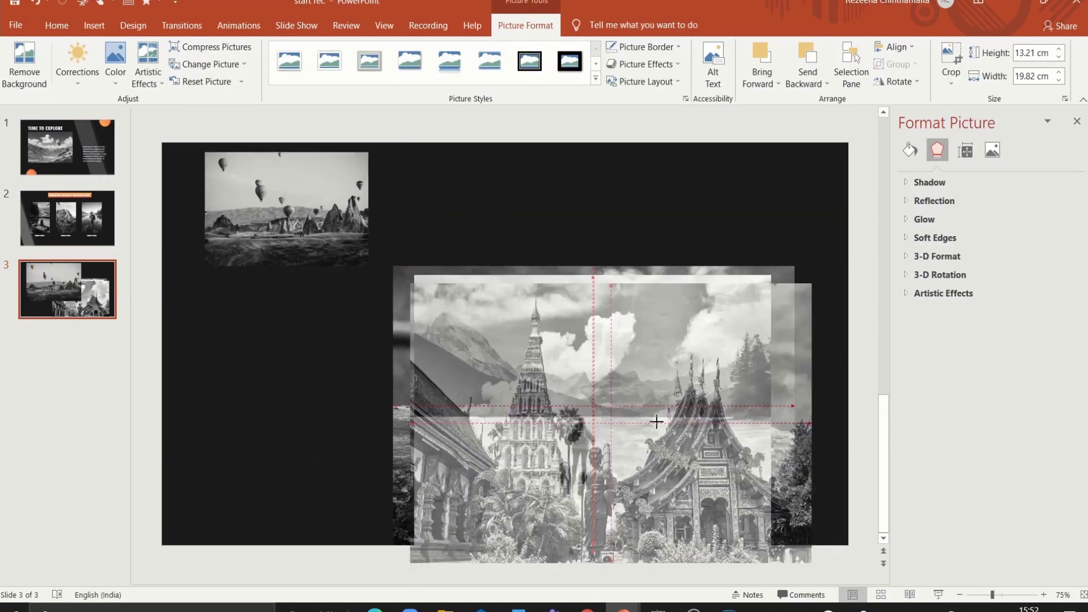
# Step: Place the temple photo shrunk in the top-left corner with the snow photo beneath it
pyautogui.moveTo(513, 371); pyautogui.dragTo(204, 319)
pyautogui.moveTo(551, 384); pyautogui.dragTo(343, 461)
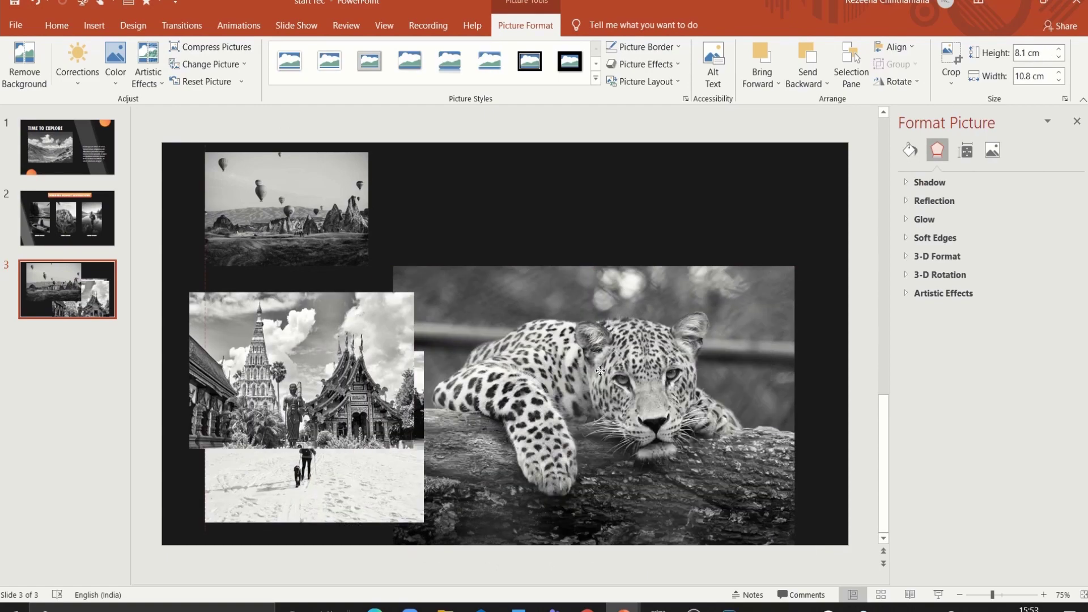
pyautogui.click(476, 238)
pyautogui.moveTo(464, 225); pyautogui.dragTo(668, 342)
pyautogui.press('Escape')
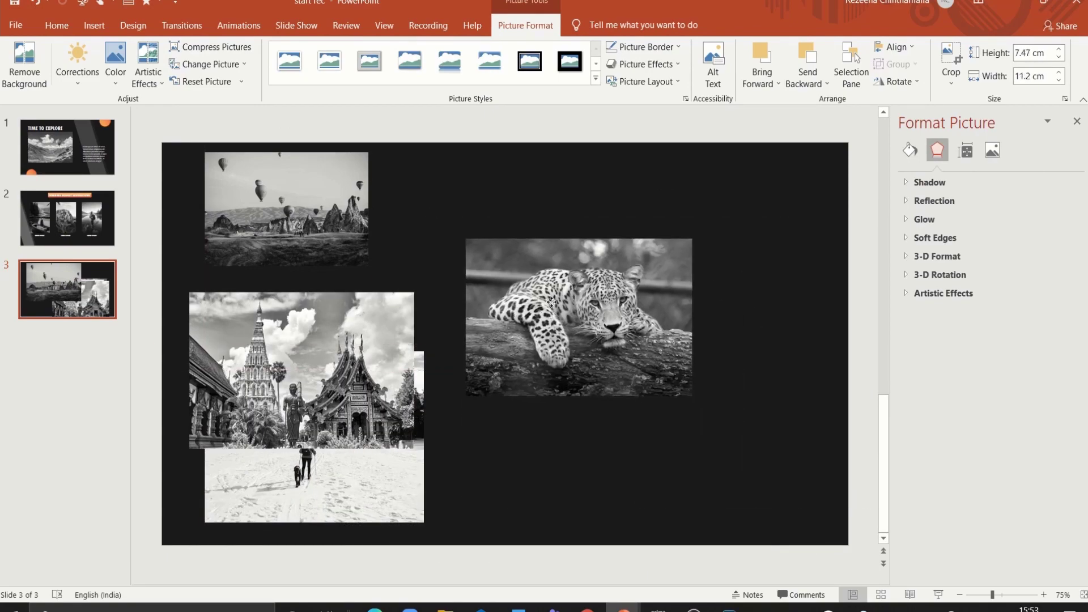
pyautogui.moveTo(351, 368)
pyautogui.mouseDown()
pyautogui.moveTo(361, 418)
pyautogui.moveTo(362, 220)
pyautogui.mouseUp()
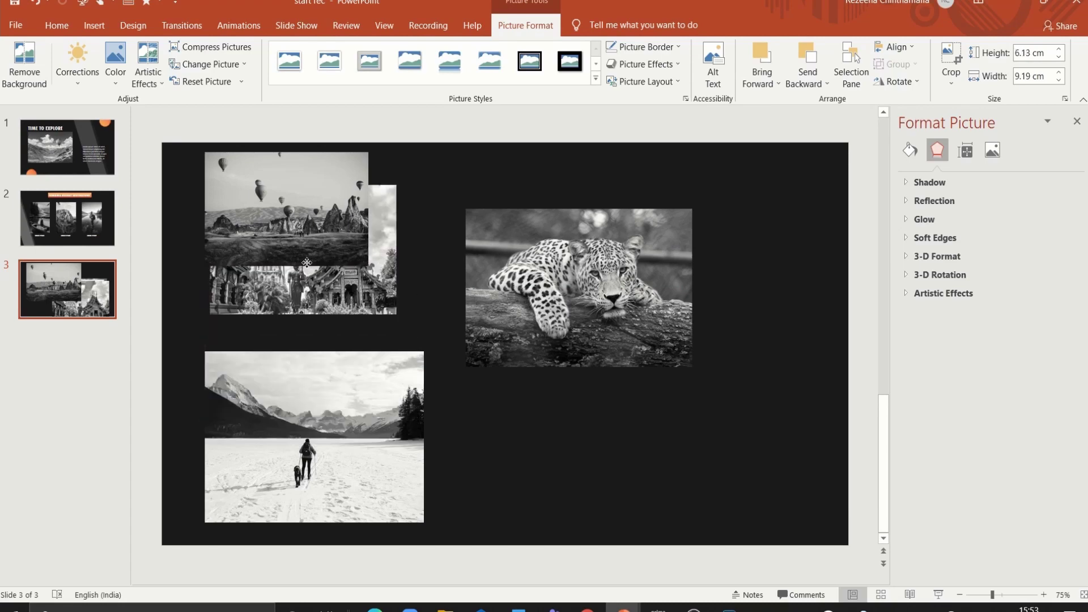
pyautogui.moveTo(396, 316)
pyautogui.mouseDown()
pyautogui.moveTo(387, 278)
pyautogui.moveTo(360, 259)
pyautogui.mouseUp()
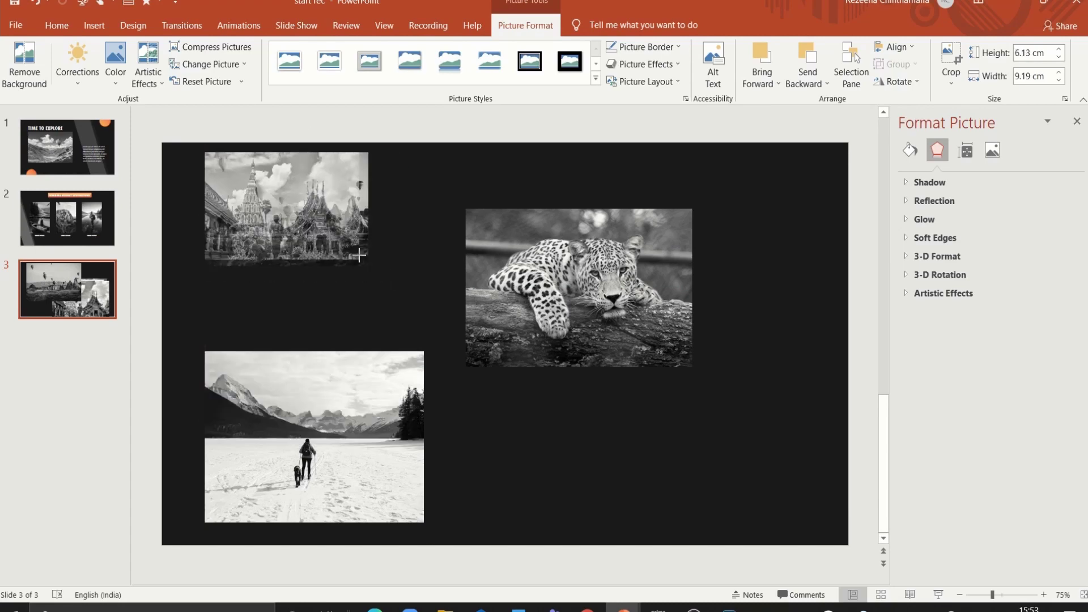
# Step: Set the balloon beside the temple, shrink the leopard at top right, and resize the snow photo
pyautogui.moveTo(302, 239); pyautogui.dragTo(477, 239)
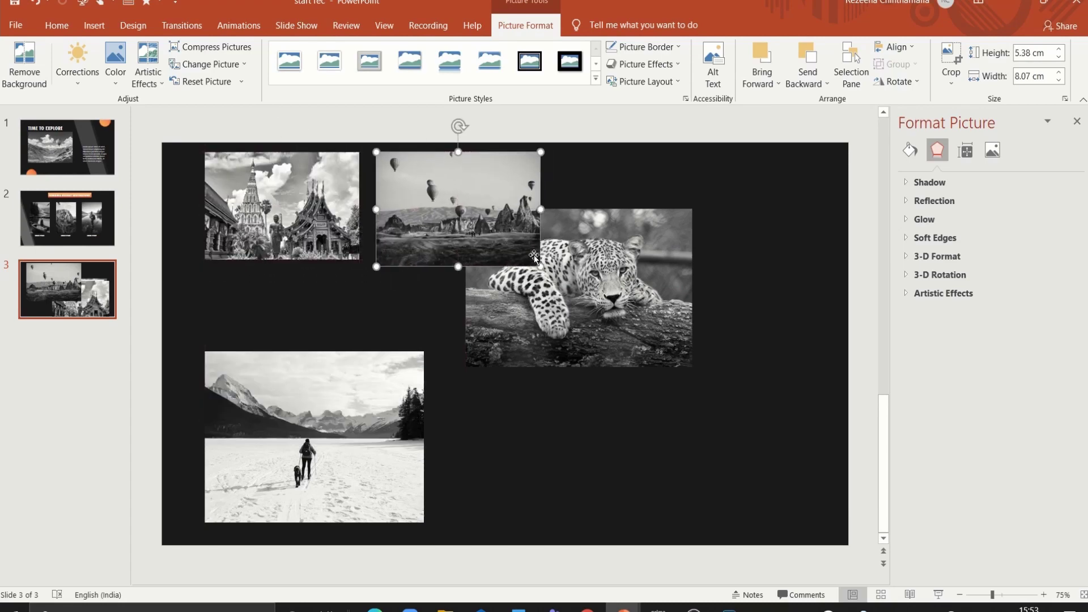
pyautogui.moveTo(633, 267); pyautogui.dragTo(725, 209)
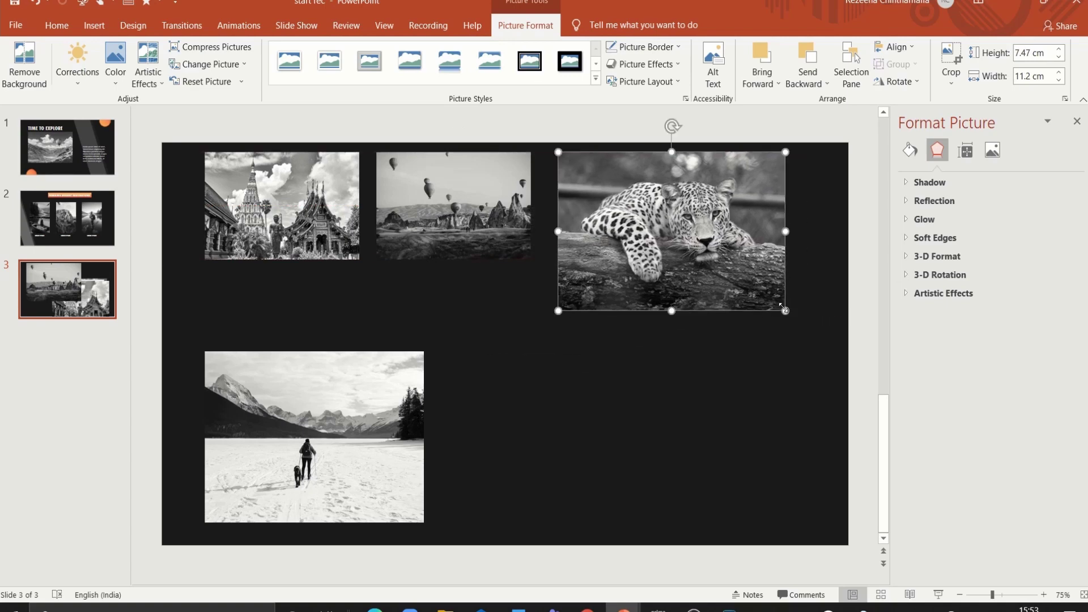
pyautogui.moveTo(785, 315); pyautogui.dragTo(738, 276)
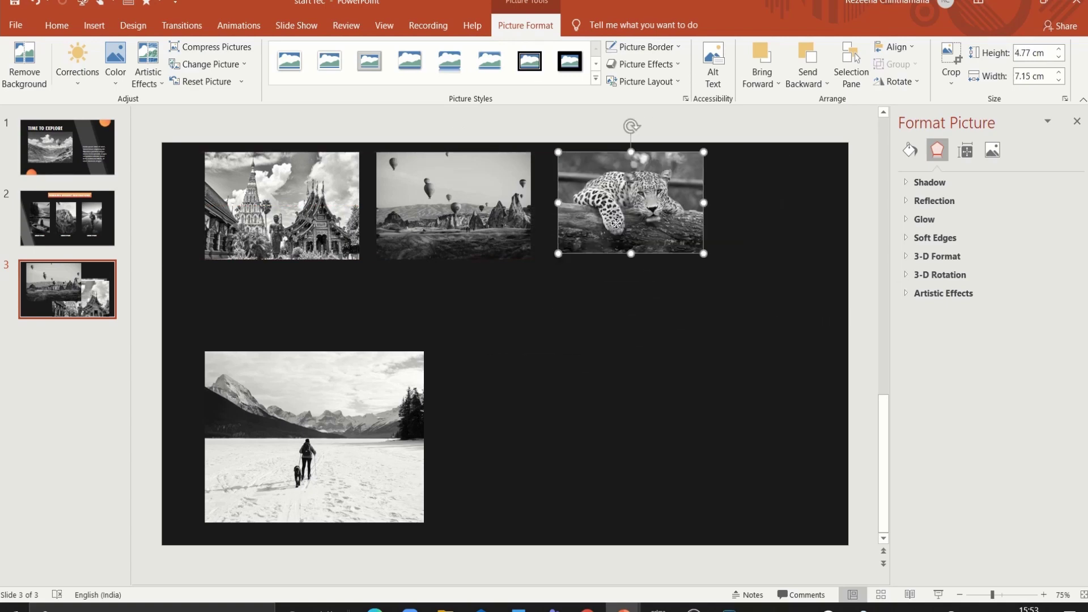
pyautogui.moveTo(703, 253); pyautogui.dragTo(712, 260)
pyautogui.moveTo(340, 424); pyautogui.dragTo(396, 381)
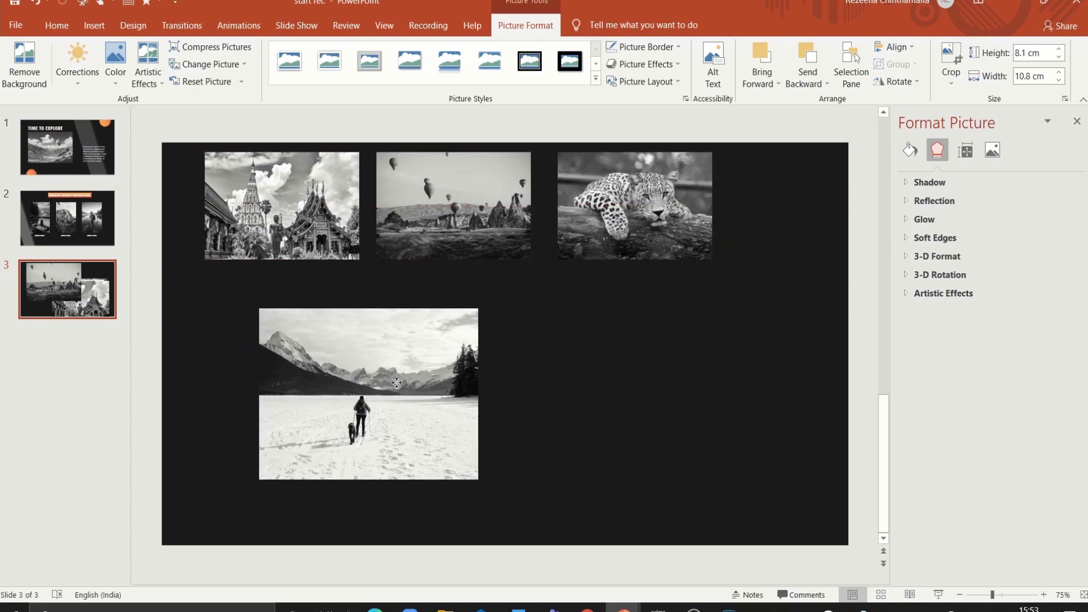
pyautogui.moveTo(478, 479); pyautogui.dragTo(414, 429)
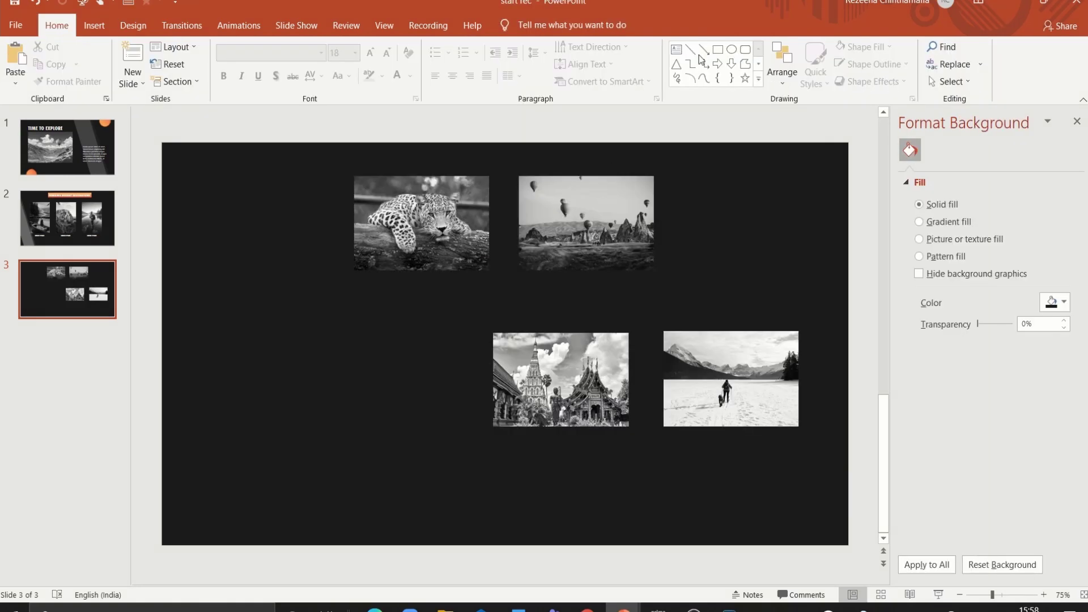
# Step: Draw a tall rectangle on the left and tilt it into a steep band past the bottom edge
pyautogui.click(718, 50)
pyautogui.moveTo(153, 192)
pyautogui.mouseDown()
pyautogui.moveTo(269, 595)
pyautogui.moveTo(284, 605)
pyautogui.mouseUp()
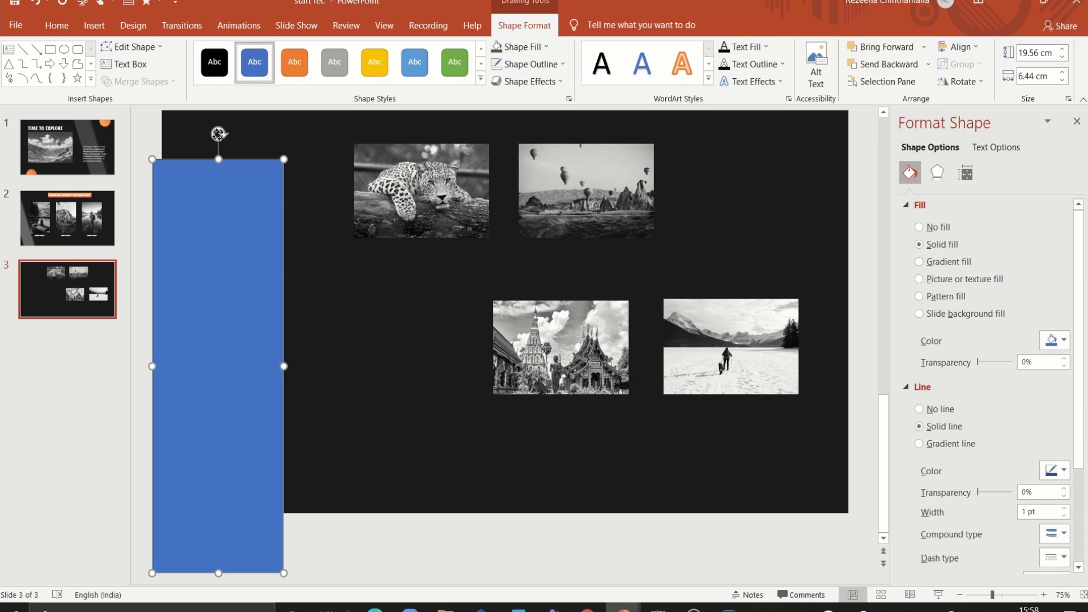
pyautogui.moveTo(218, 134); pyautogui.dragTo(256, 342)
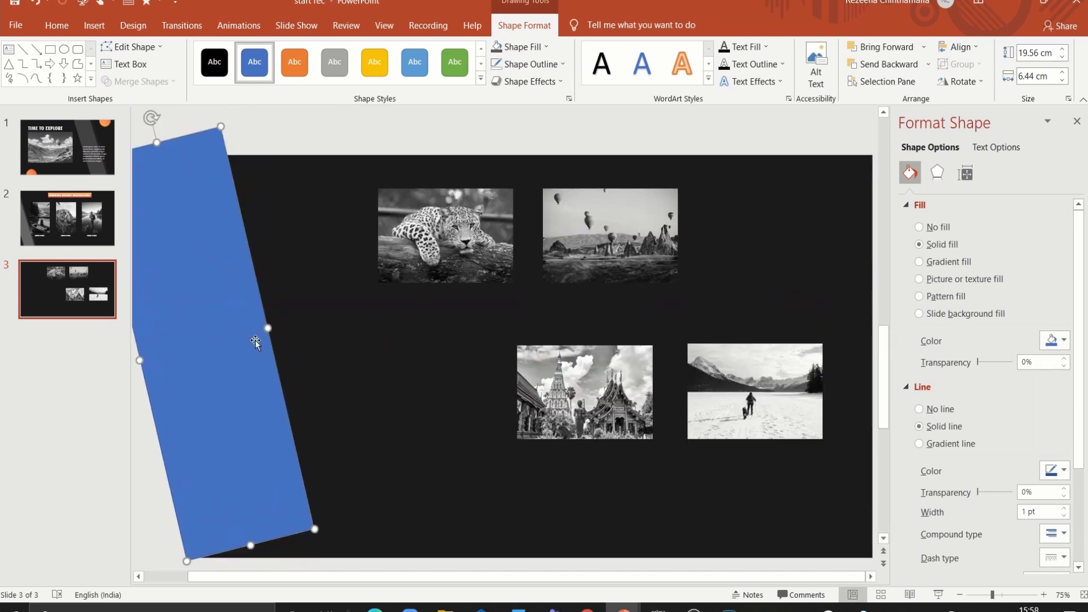
pyautogui.moveTo(251, 546); pyautogui.dragTo(313, 570)
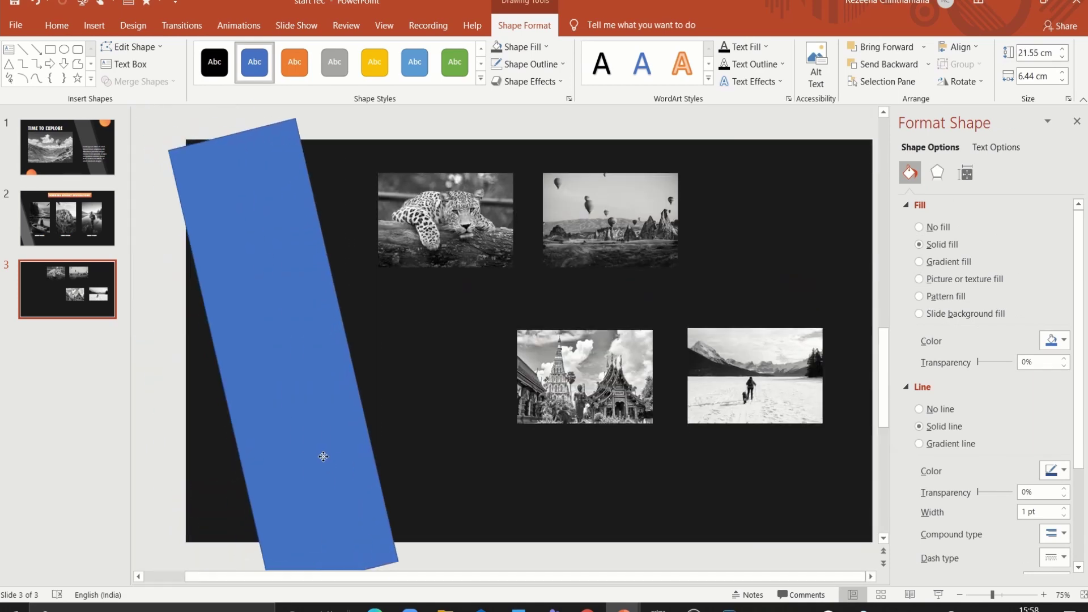
pyautogui.moveTo(207, 109); pyautogui.dragTo(173, 111)
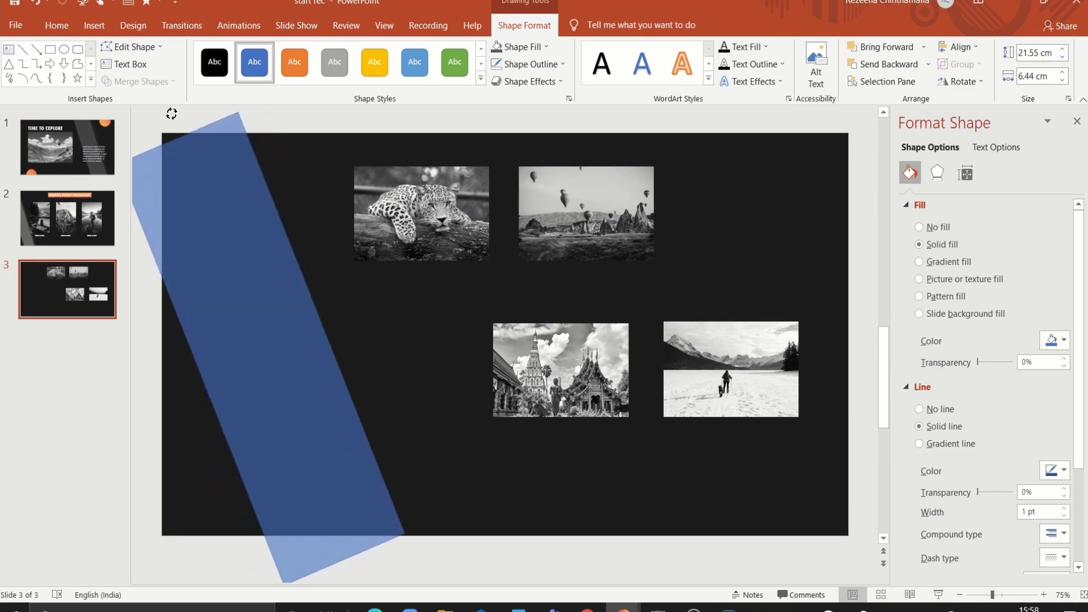
pyautogui.moveTo(260, 325); pyautogui.dragTo(233, 304)
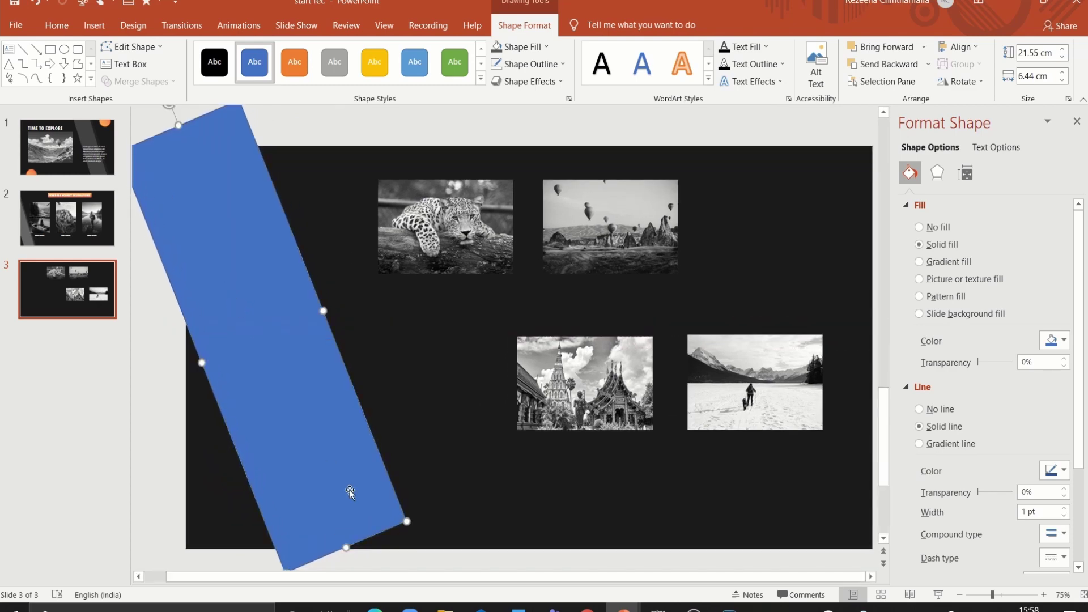
pyautogui.moveTo(350, 548); pyautogui.dragTo(362, 574)
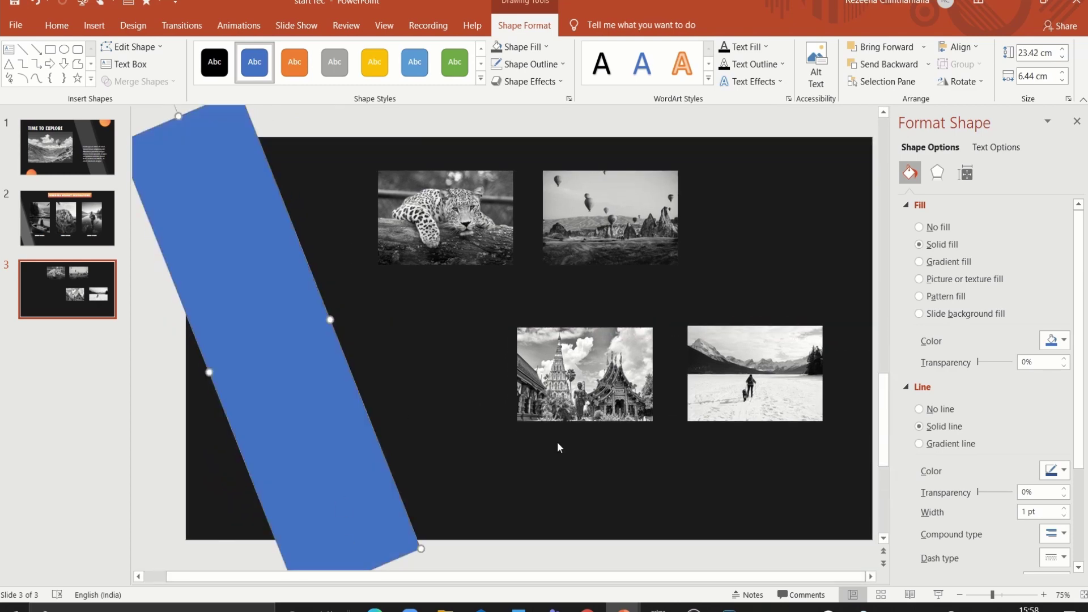
# Step: Give the band an orange gradient fill and orange glow, then draw a text box on it
pyautogui.click(919, 262)
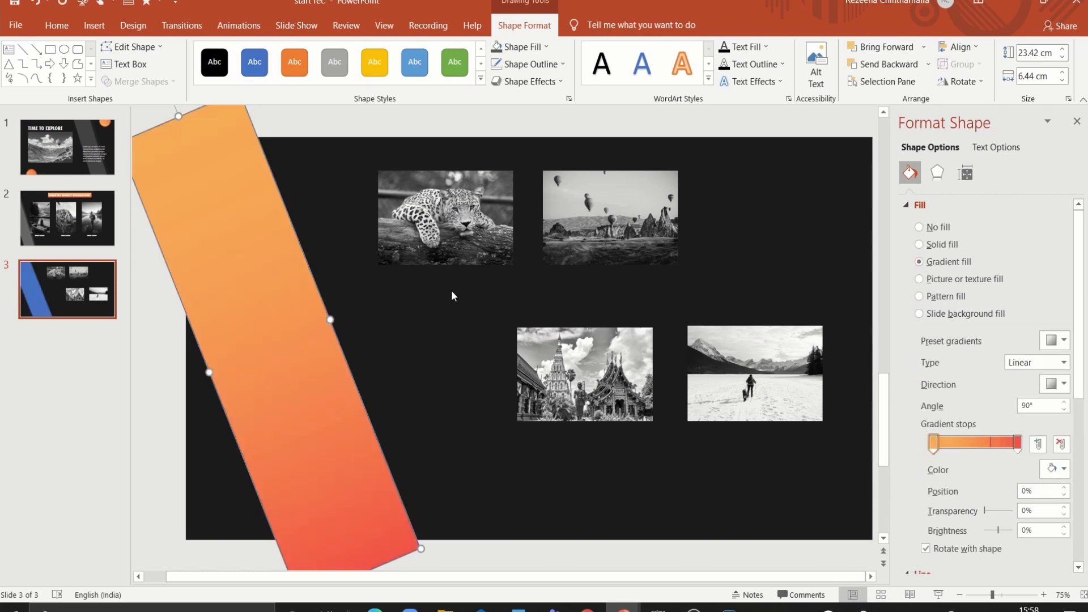
pyautogui.click(527, 81)
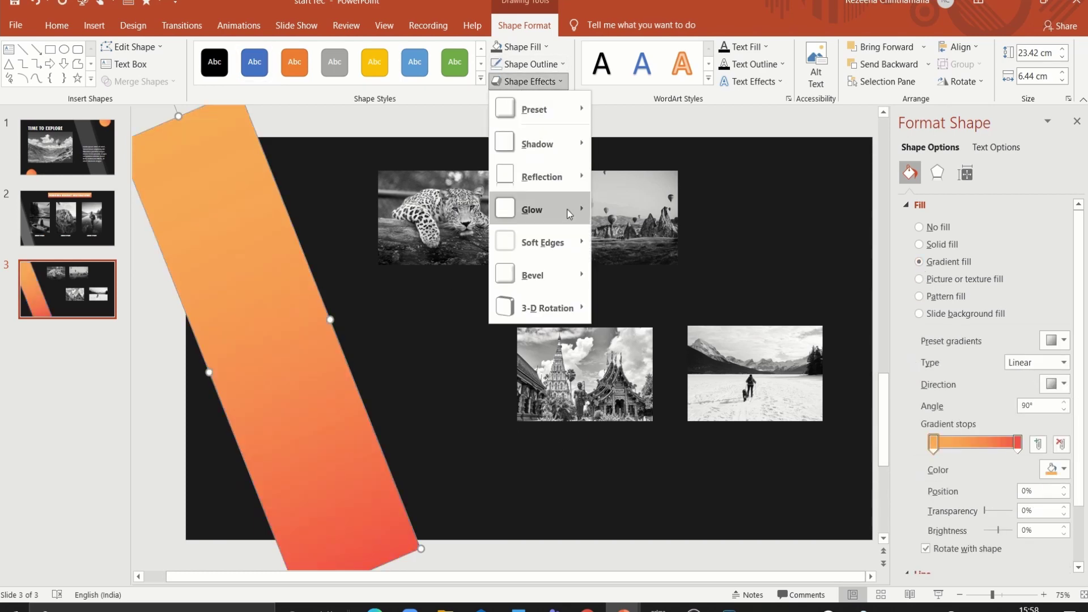
pyautogui.moveTo(532, 210)
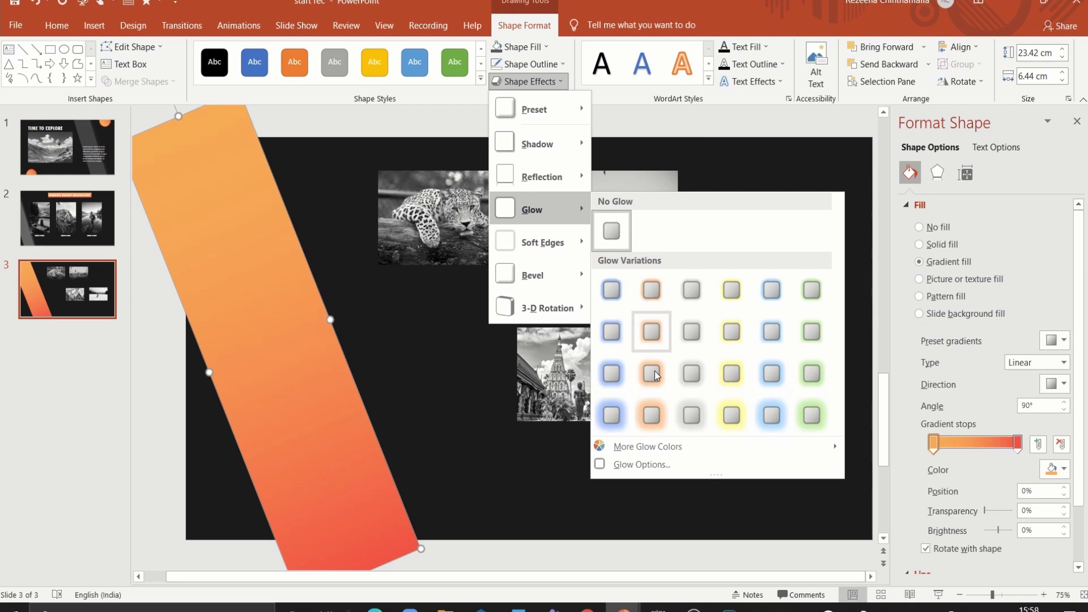
pyautogui.click(652, 373)
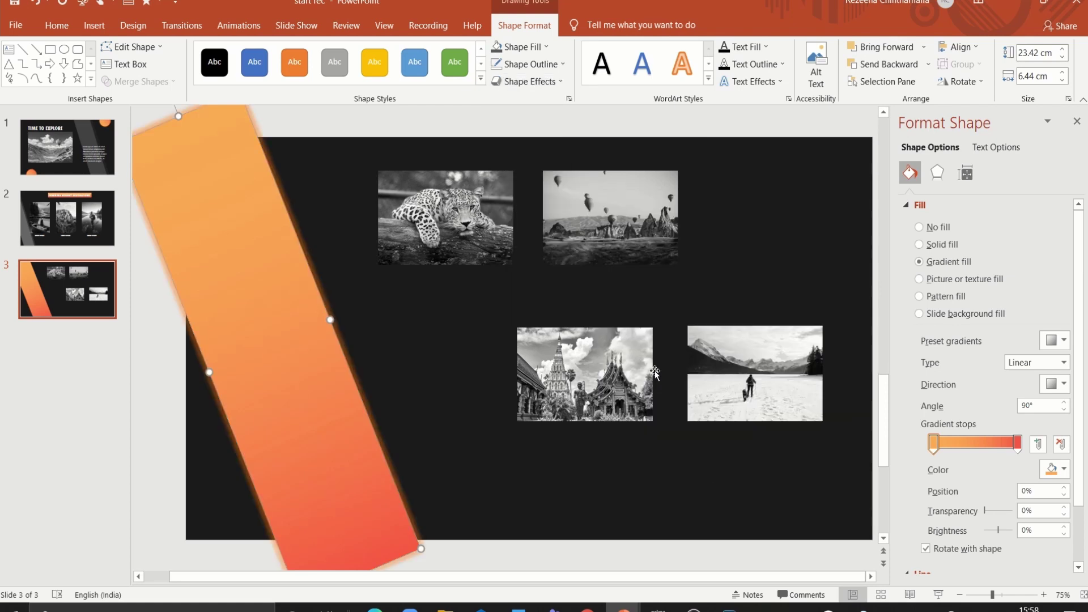
pyautogui.click(9, 50)
pyautogui.moveTo(207, 283); pyautogui.dragTo(327, 408)
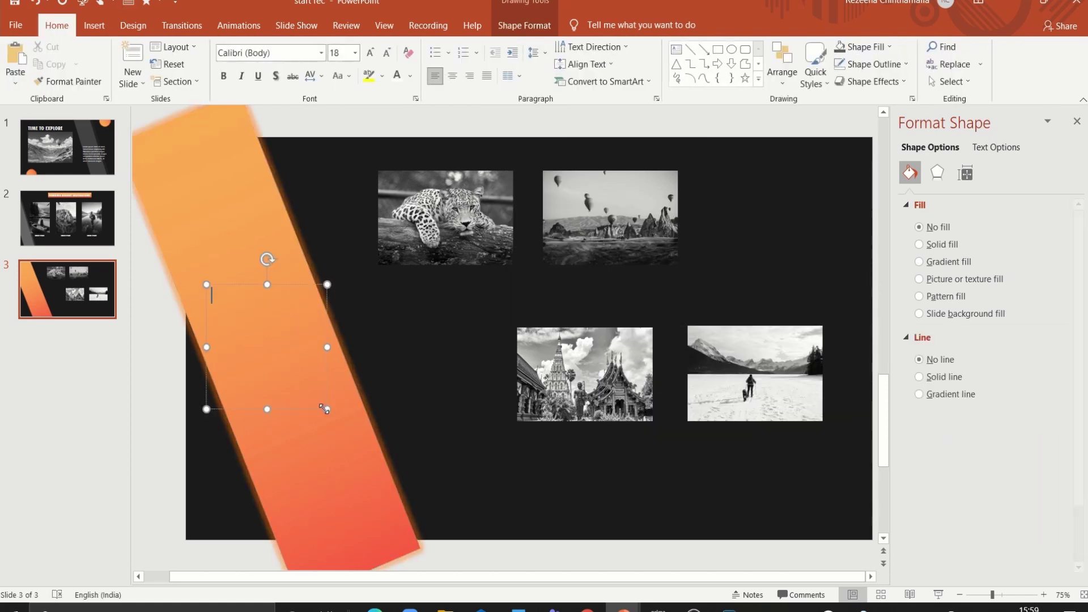
# Step: Set the heading's text colour and add the lines YOU CAN and EXPLORE
pyautogui.click(410, 76)
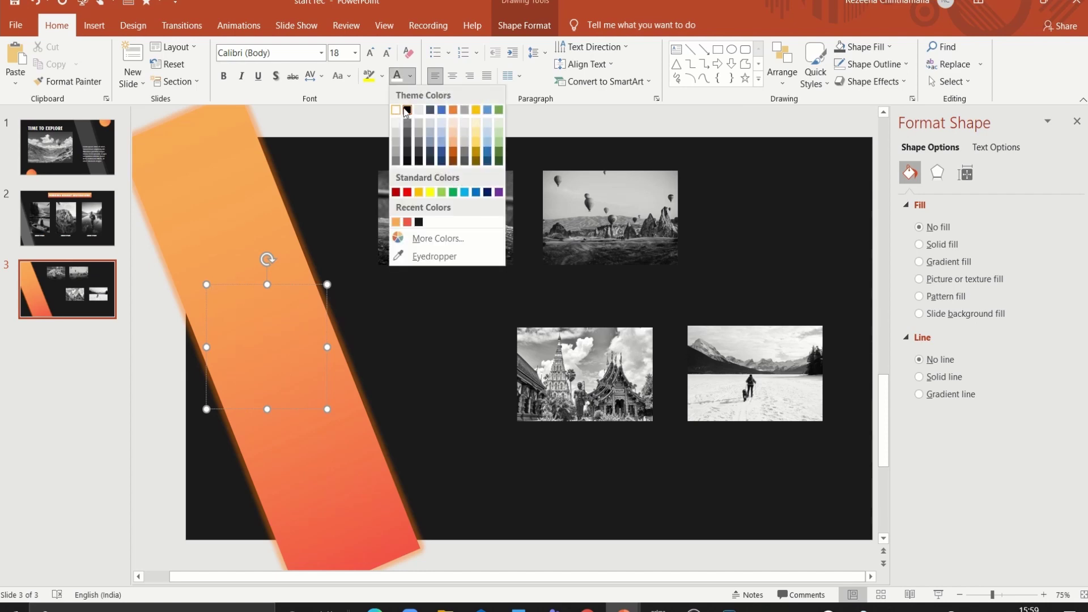
pyautogui.click(215, 305)
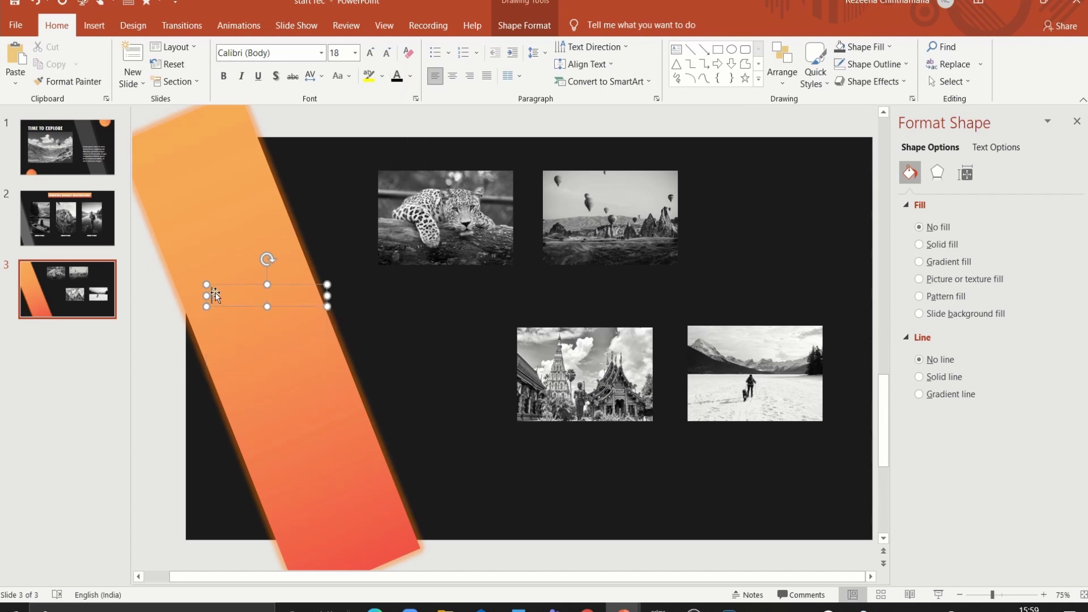
pyautogui.write('THEMES')
pyautogui.press('Return')
pyautogui.write('YOU CAN')
pyautogui.press('Return')
pyautogui.write('EXPLOR')
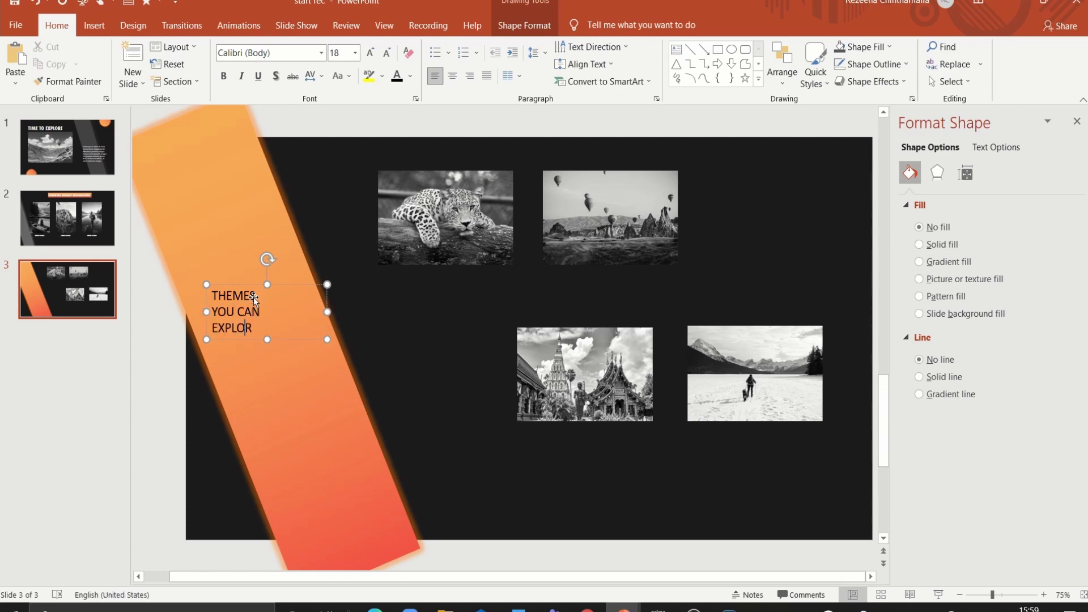
pyautogui.write('E')
# Step: Make the heading Tw Cen MT Condensed Extra Bold at 36 pt on the band; add a text box under the leopard
pyautogui.hotkey('ctrl', 'a')
pyautogui.click(321, 53)
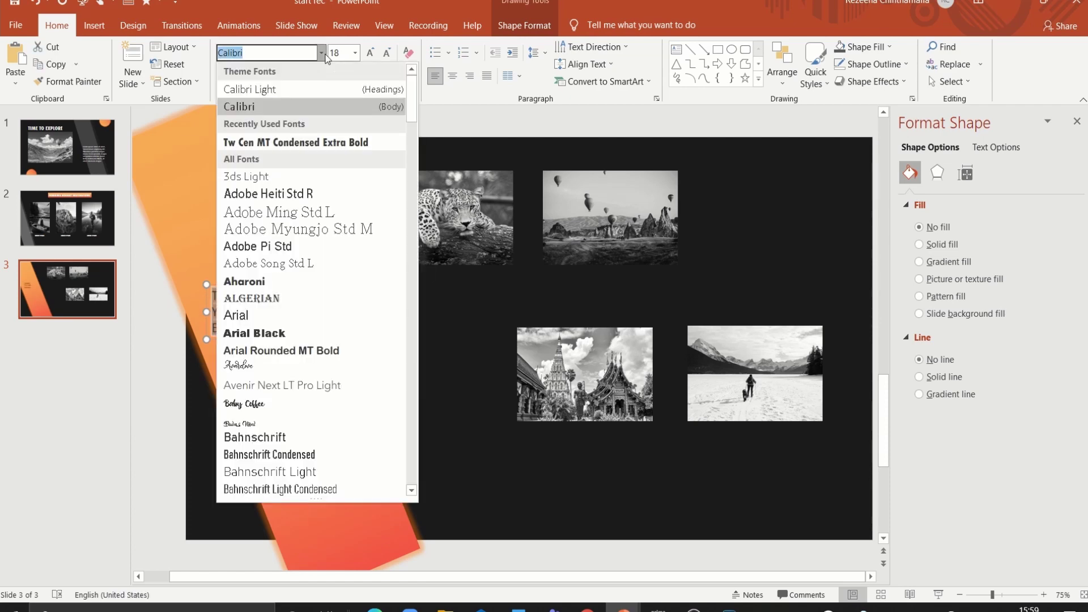
pyautogui.click(323, 145)
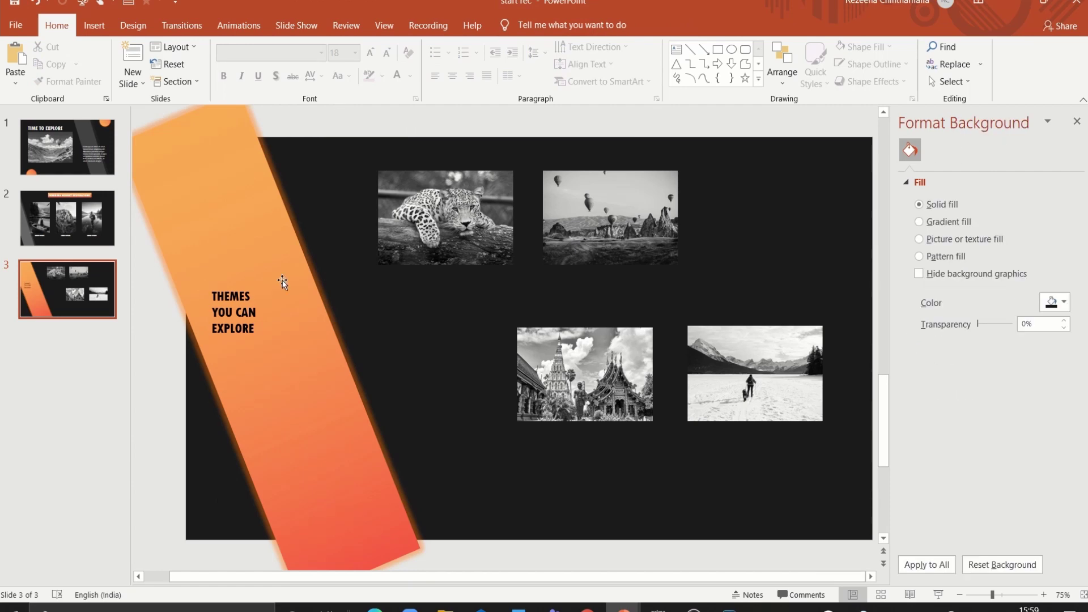
pyautogui.click(238, 312)
pyautogui.moveTo(260, 339)
pyautogui.mouseDown()
pyautogui.moveTo(295, 353)
pyautogui.moveTo(247, 309)
pyautogui.mouseUp()
pyautogui.click(369, 54)
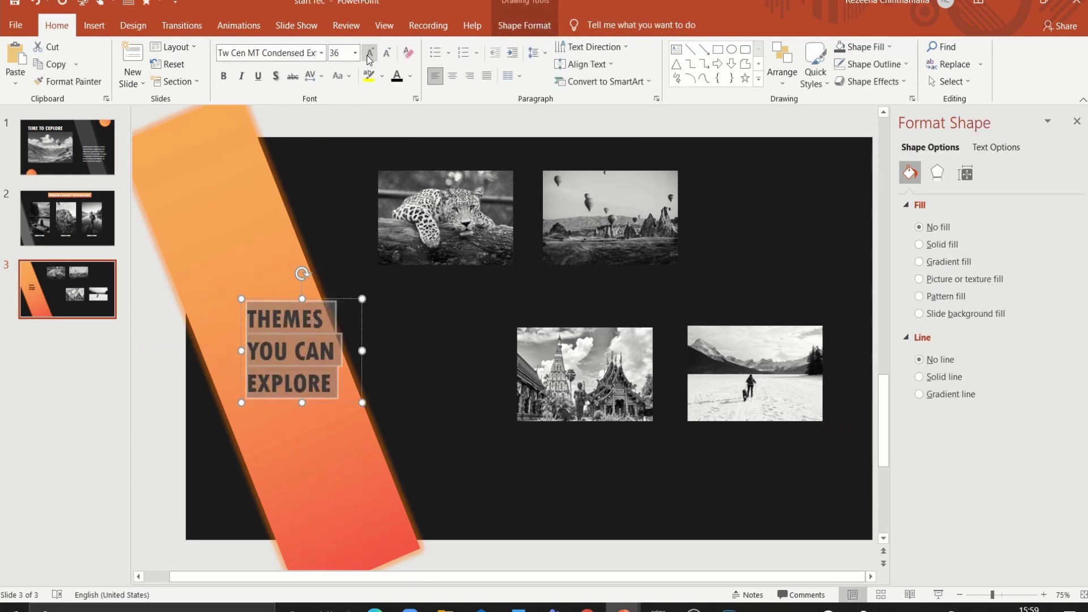
pyautogui.moveTo(327, 404); pyautogui.dragTo(309, 393)
pyautogui.click(676, 51)
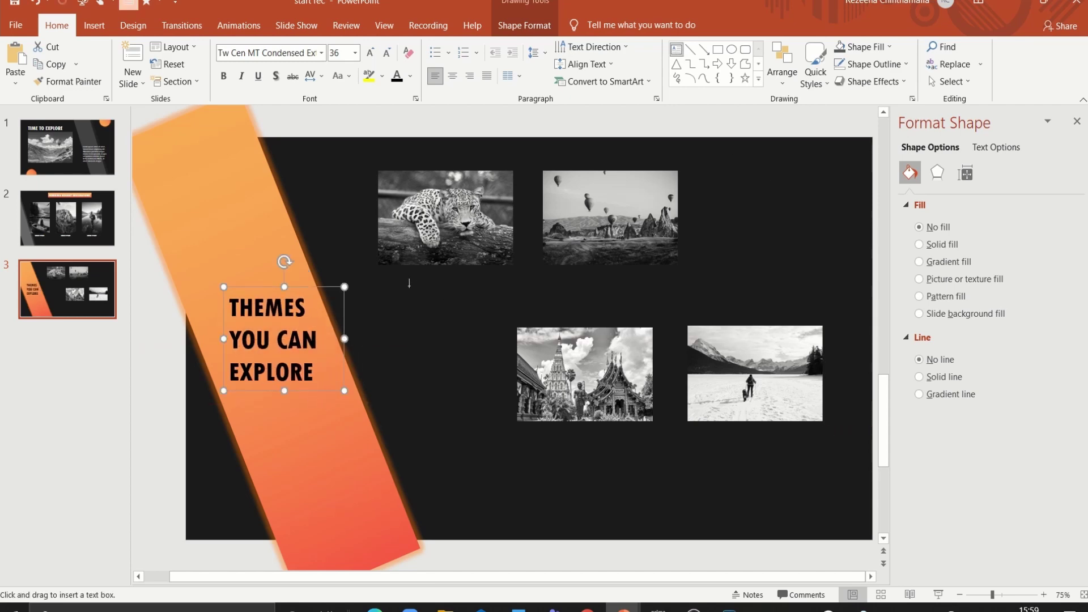
pyautogui.moveTo(407, 284); pyautogui.dragTo(476, 310)
# Step: Make the WILDLIFE caption white Tw Cen MT Condensed Extra Bold and place it under the leopard photo
pyautogui.click(410, 76)
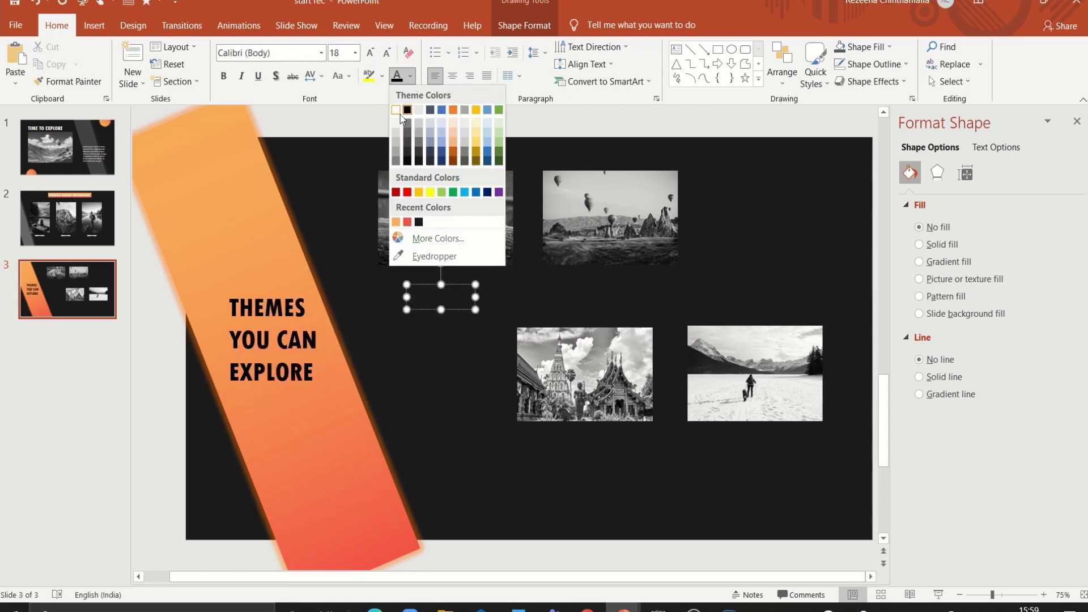
pyautogui.click(398, 111)
pyautogui.write('WILDLIFE')
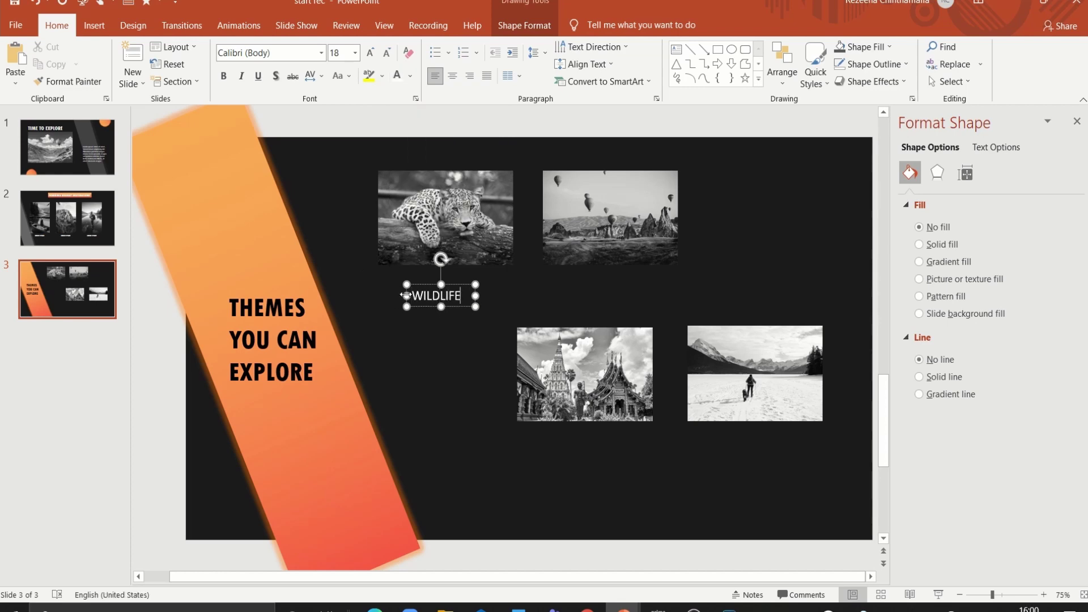
pyautogui.doubleClick(461, 294)
pyautogui.click(320, 52)
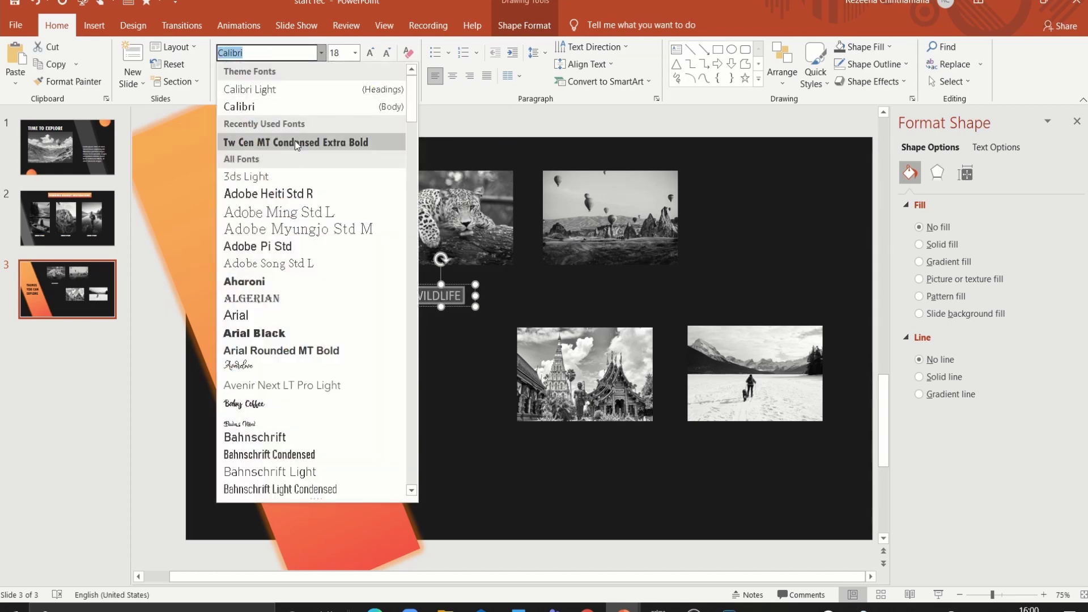
pyautogui.click(295, 142)
pyautogui.moveTo(427, 306)
pyautogui.mouseDown()
pyautogui.moveTo(430, 289)
pyautogui.moveTo(466, 304)
pyautogui.moveTo(614, 297)
pyautogui.mouseUp()
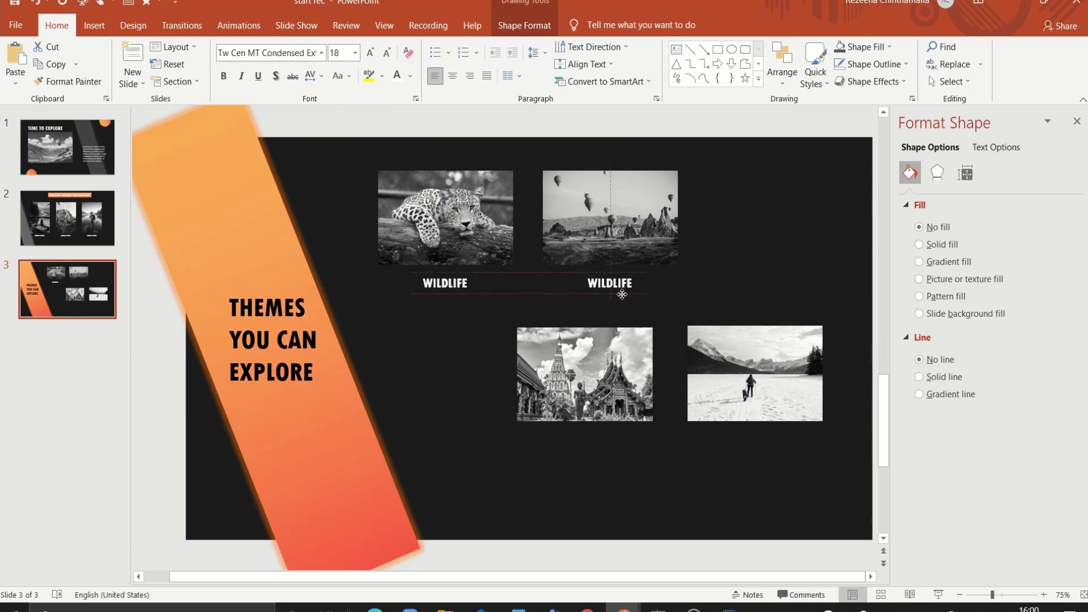
# Step: Retype copied captions as ADVENTURE under the balloons and PILGRIMMAGE under the temple, each on one line
pyautogui.doubleClick(590, 283)
pyautogui.write('ADVEE')
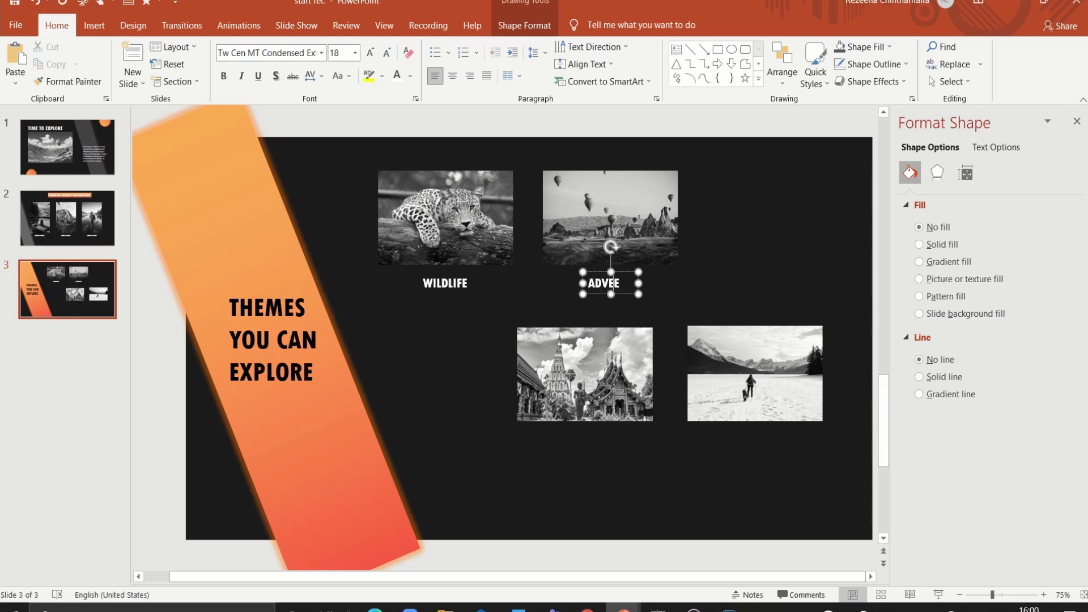
pyautogui.write('NTUR')
pyautogui.moveTo(638, 291)
pyautogui.mouseDown()
pyautogui.moveTo(794, 293)
pyautogui.moveTo(563, 456)
pyautogui.mouseUp()
pyautogui.click(629, 318)
pyautogui.click(628, 293)
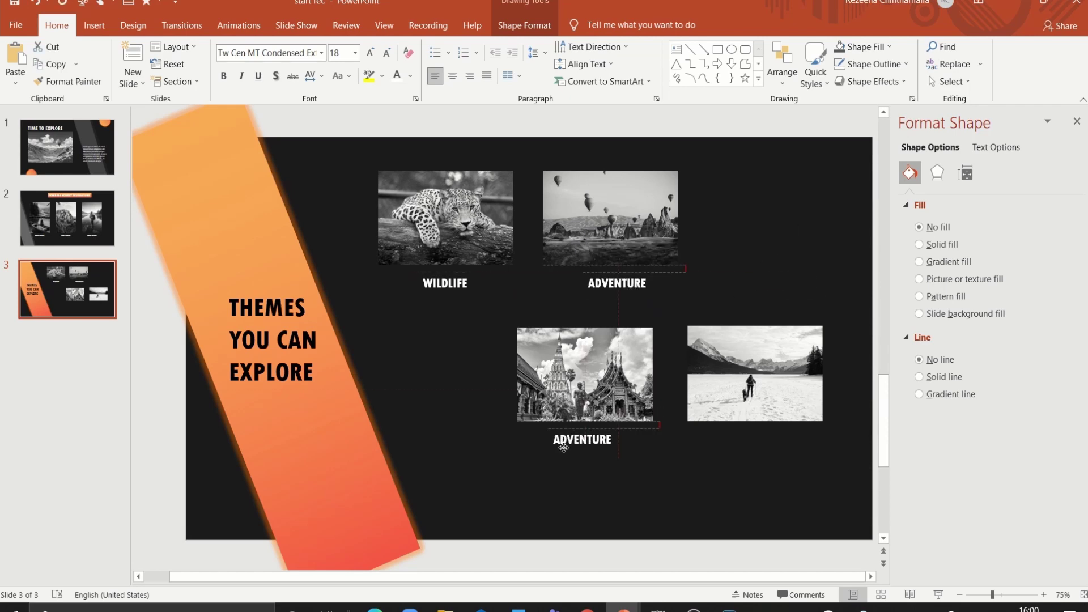
pyautogui.doubleClick(582, 445)
pyautogui.write('PILGRIMM')
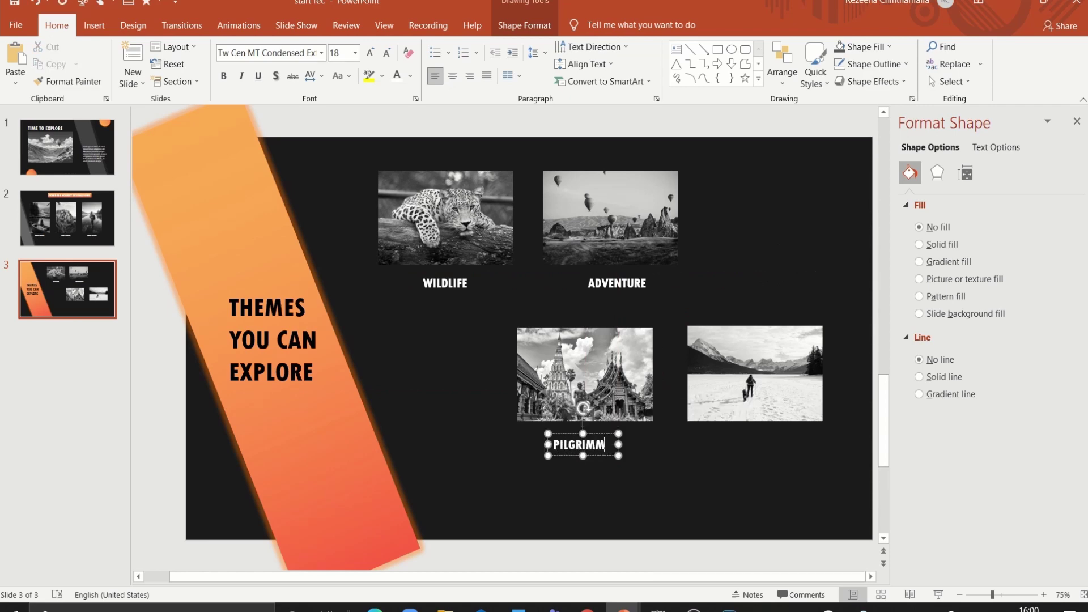
pyautogui.write('AGE')
pyautogui.moveTo(619, 453)
pyautogui.mouseDown()
pyautogui.moveTo(645, 453)
pyautogui.moveTo(630, 445)
pyautogui.moveTo(592, 514)
pyautogui.moveTo(767, 402)
pyautogui.mouseUp()
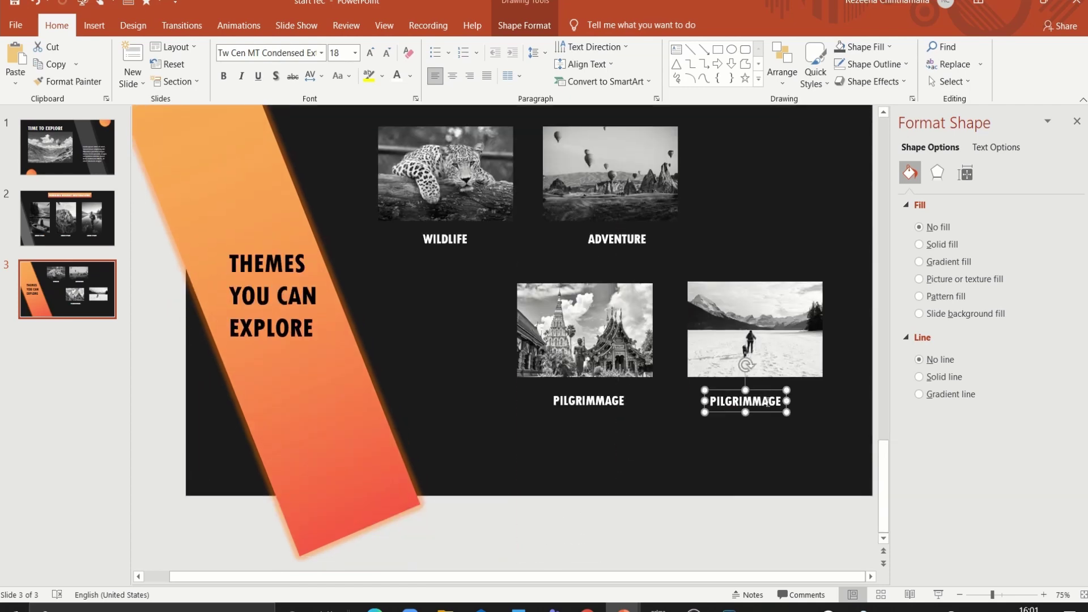
# Step: Change the caption under the snow photo to HILL STATION
pyautogui.doubleClick(738, 403)
pyautogui.write('HILL STATION')
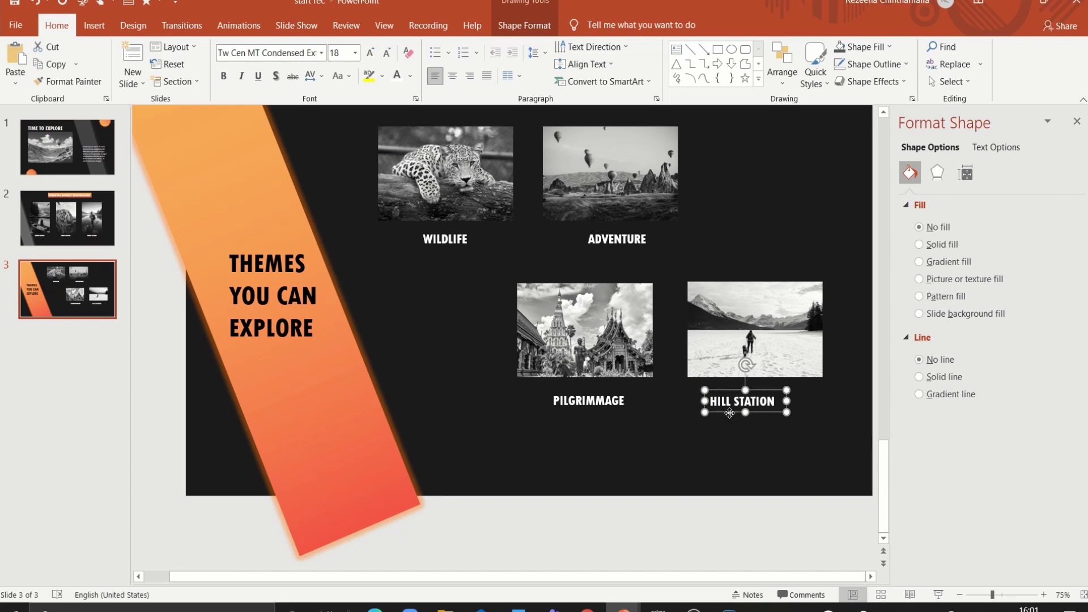
pyautogui.click(734, 418)
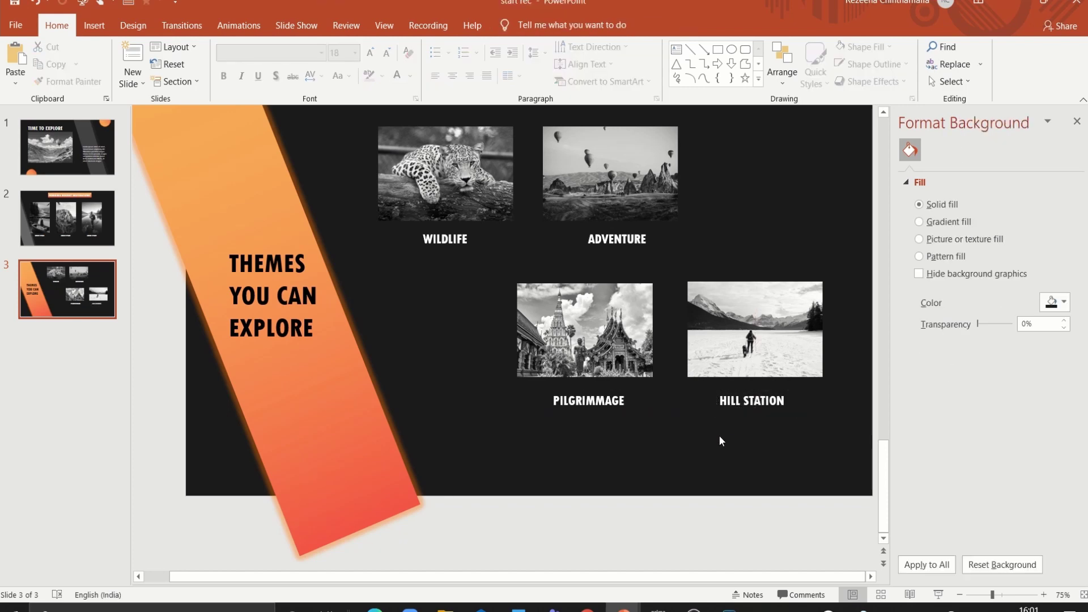
pyautogui.scroll(1, 719, 435)
pyautogui.click(731, 435)
# Step: Duplicate the HILL STATION caption as a 32 pt 'AND MANY MORE...' line on one row, bottom right
pyautogui.moveTo(762, 447)
pyautogui.mouseDown()
pyautogui.moveTo(735, 487)
pyautogui.moveTo(682, 486)
pyautogui.mouseUp()
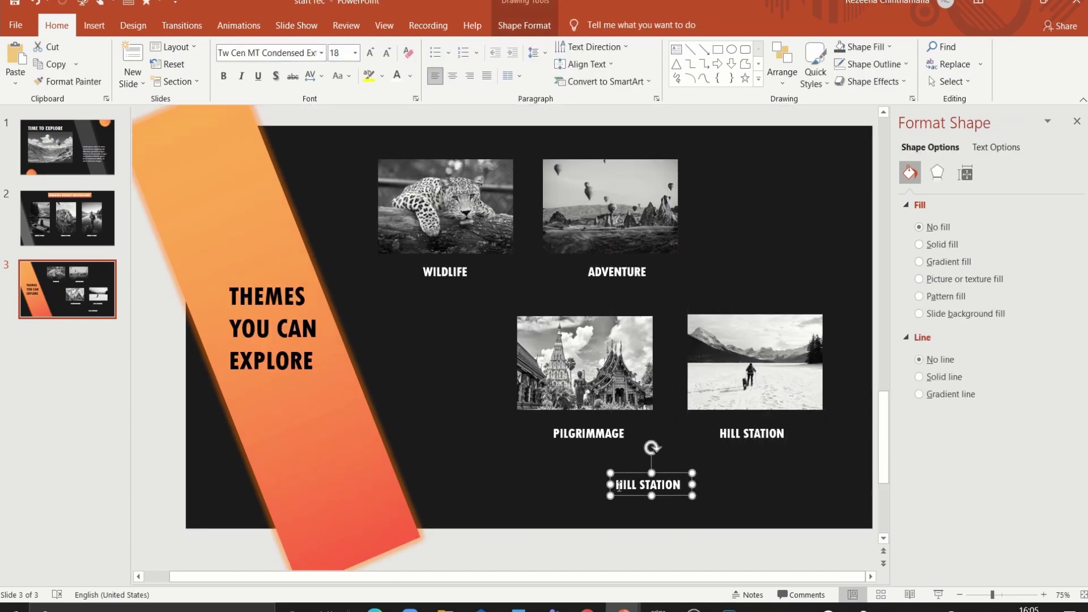
pyautogui.tripleClick(618, 485)
pyautogui.write('ANY')
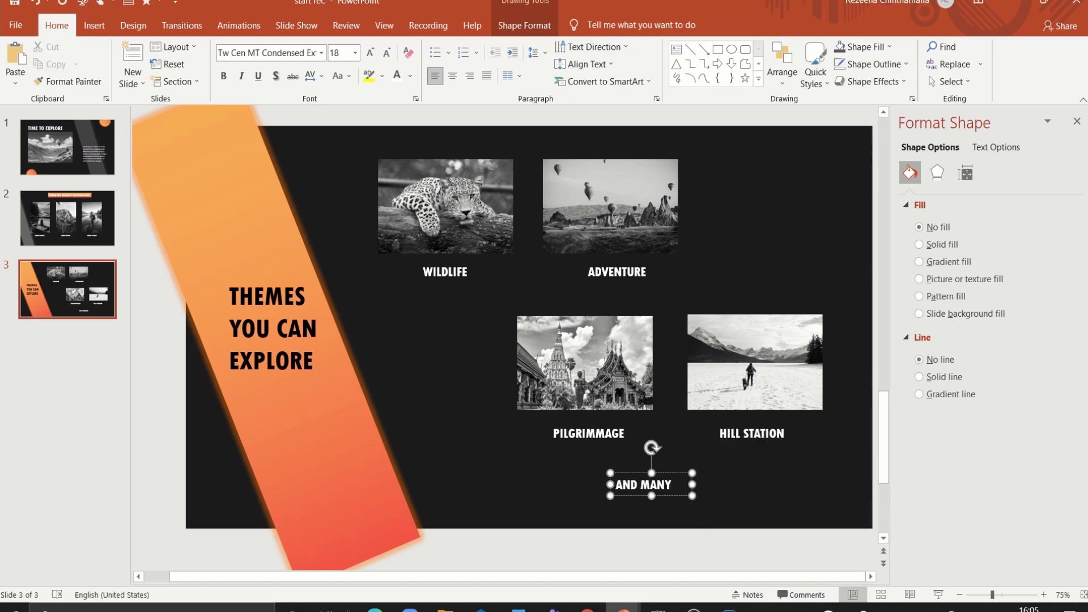
pyautogui.write(' MORE...')
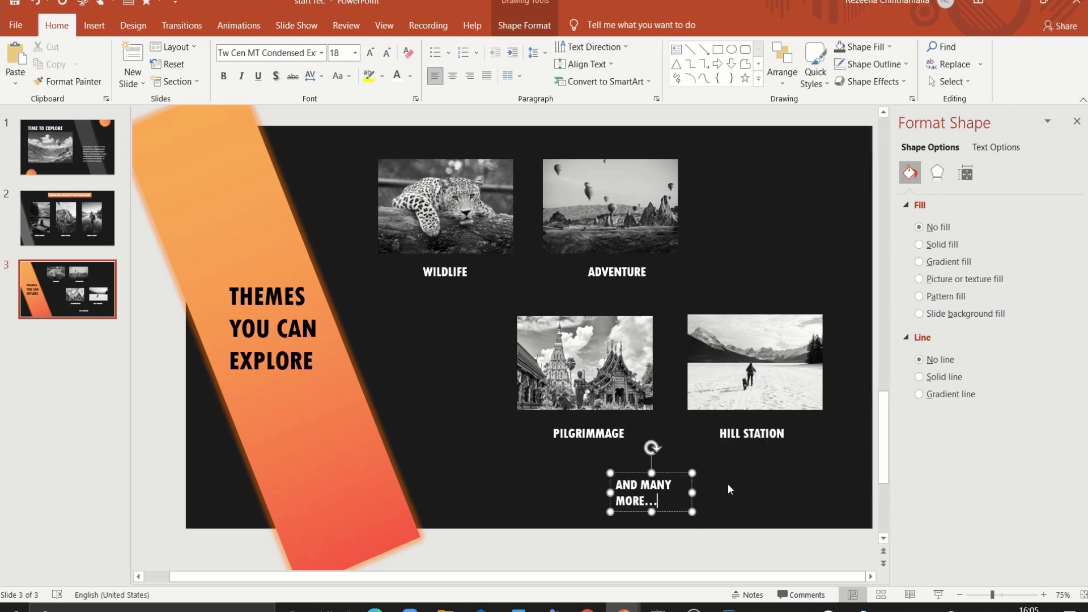
pyautogui.moveTo(692, 491)
pyautogui.mouseDown()
pyautogui.moveTo(754, 497)
pyautogui.moveTo(715, 485)
pyautogui.moveTo(429, 258)
pyautogui.mouseUp()
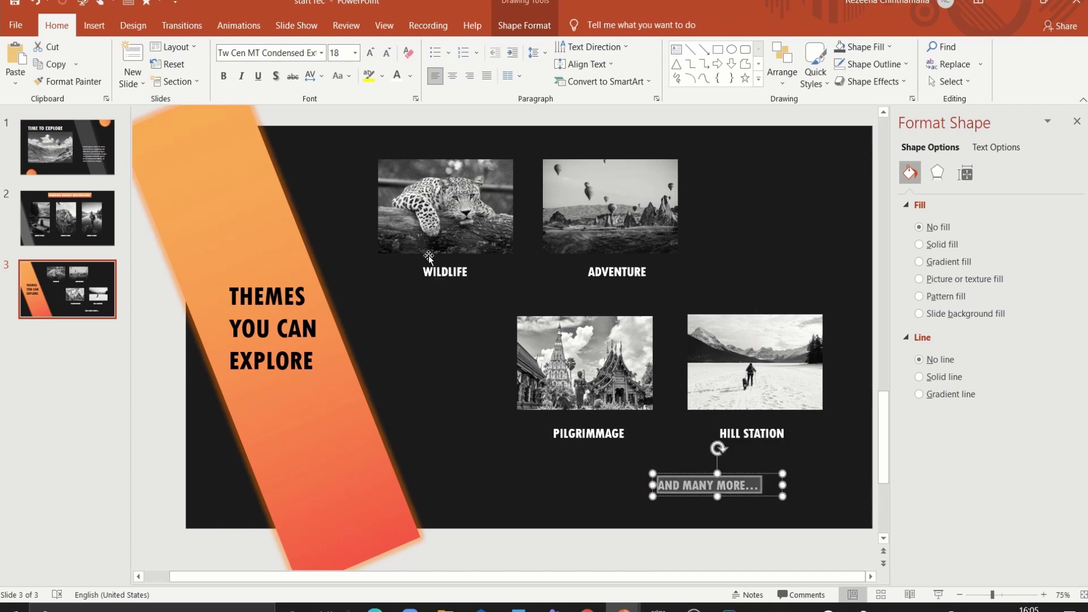
pyautogui.click(371, 52)
pyautogui.click(371, 53)
pyautogui.click(370, 52)
pyautogui.click(370, 52)
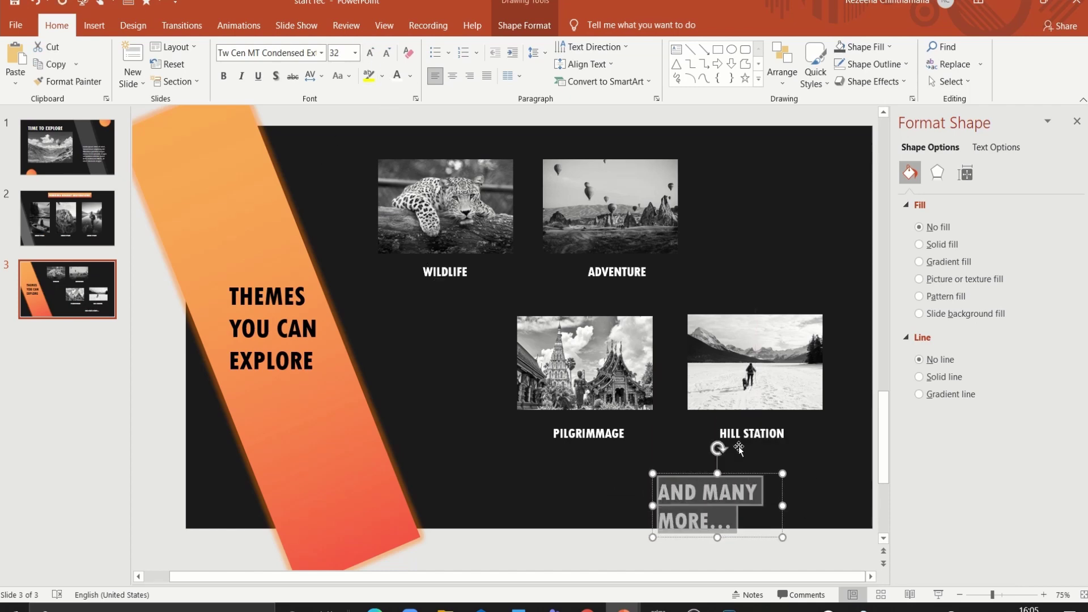
pyautogui.moveTo(782, 507); pyautogui.dragTo(839, 481)
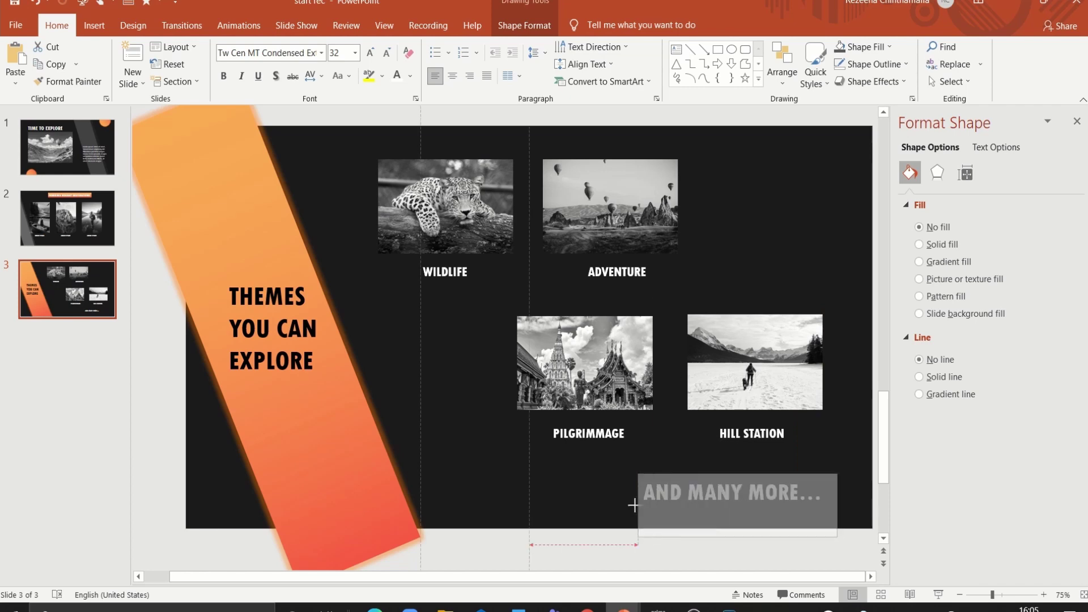
pyautogui.moveTo(652, 507)
pyautogui.mouseDown()
pyautogui.moveTo(629, 507)
pyautogui.moveTo(658, 511)
pyautogui.mouseUp()
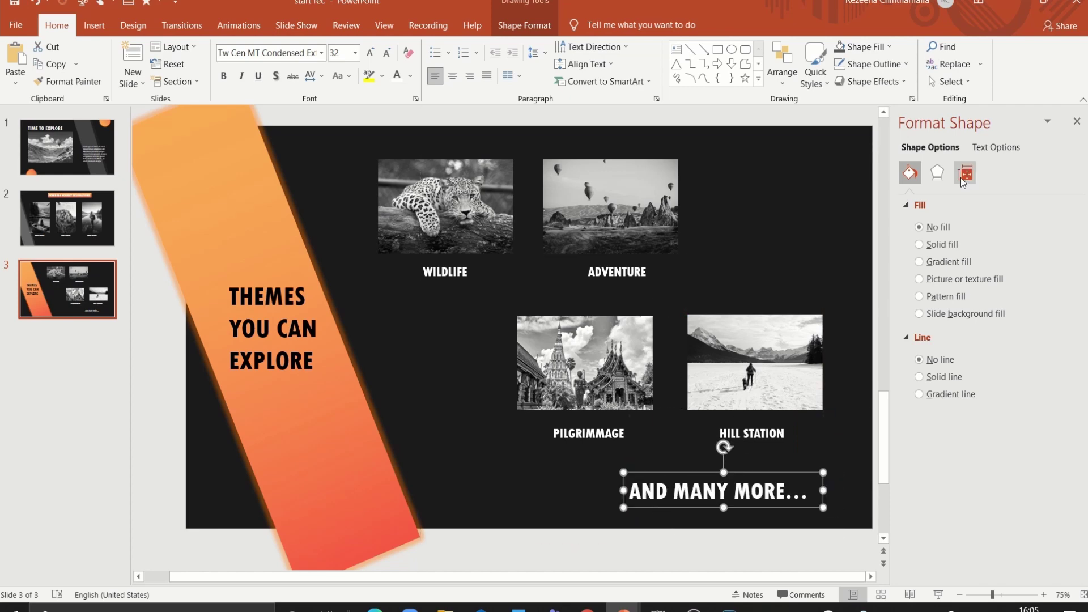
# Step: Give the AND MANY MORE... text a gradient fill with its first stop at 1%
pyautogui.click(996, 148)
pyautogui.click(950, 263)
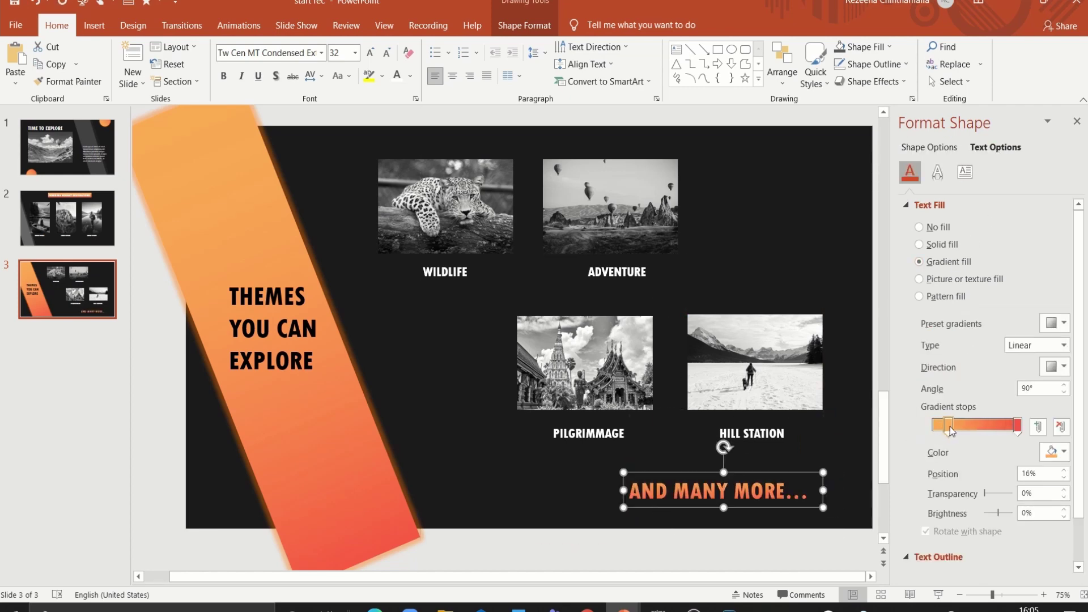
pyautogui.moveTo(951, 429); pyautogui.dragTo(948, 429)
pyautogui.click(813, 532)
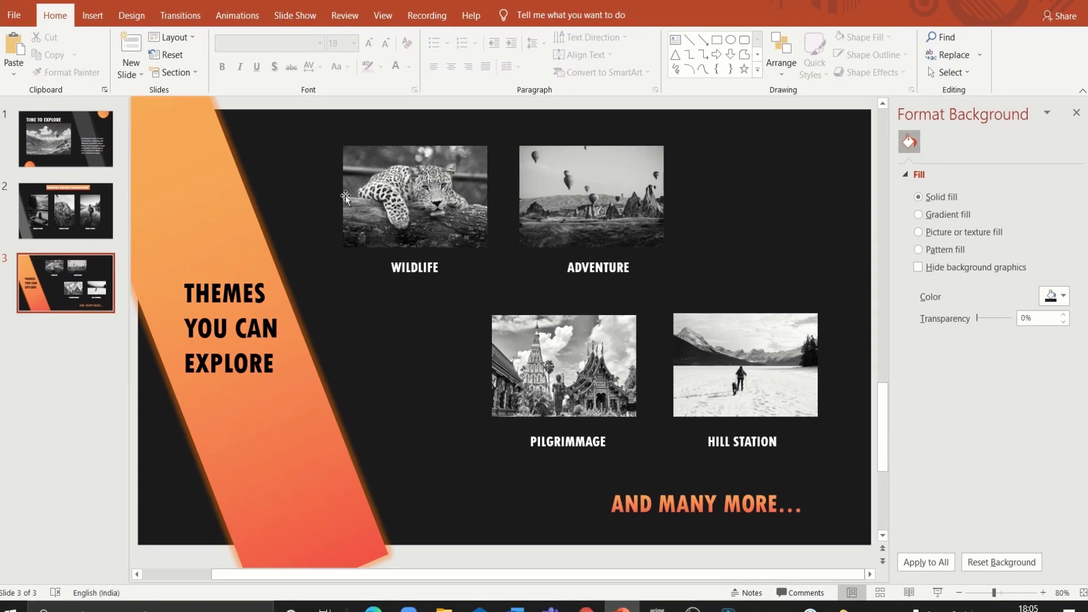
# Step: Add a blank slide 4 with a black background
pyautogui.click(129, 80)
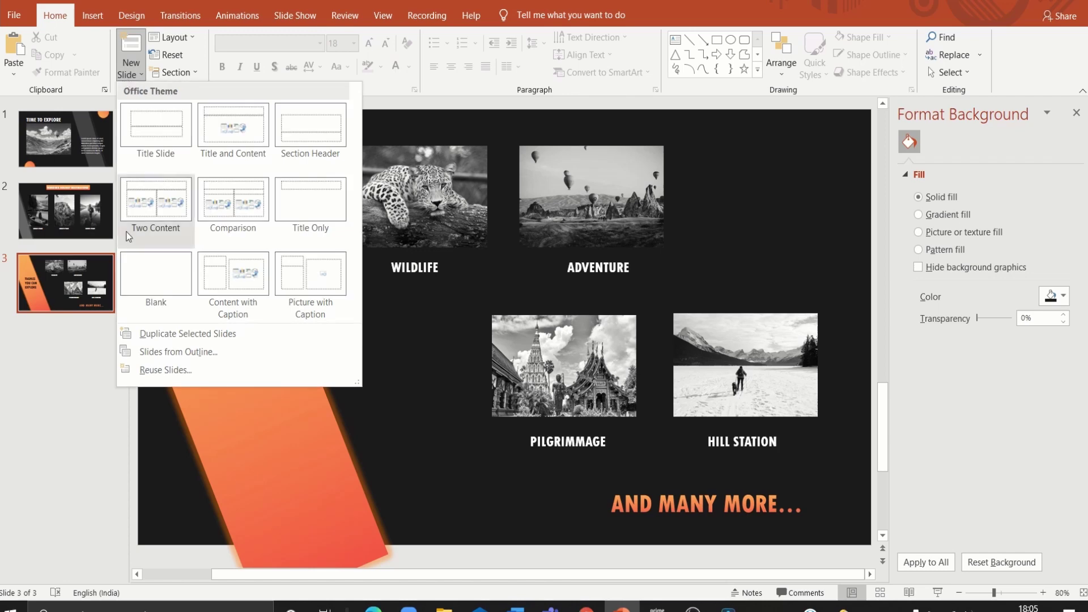
pyautogui.click(148, 267)
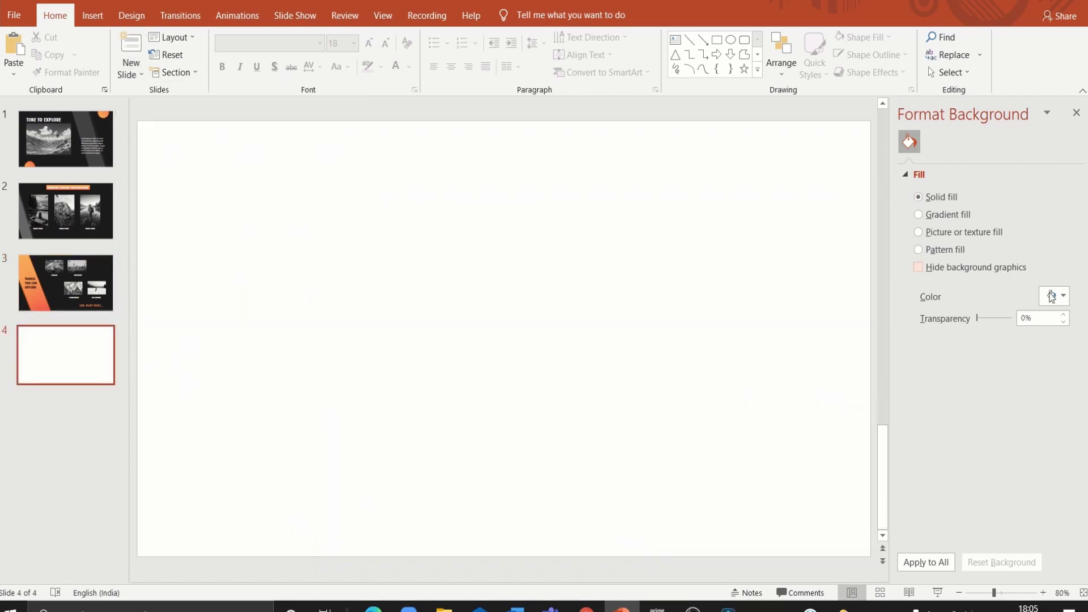
pyautogui.click(1058, 297)
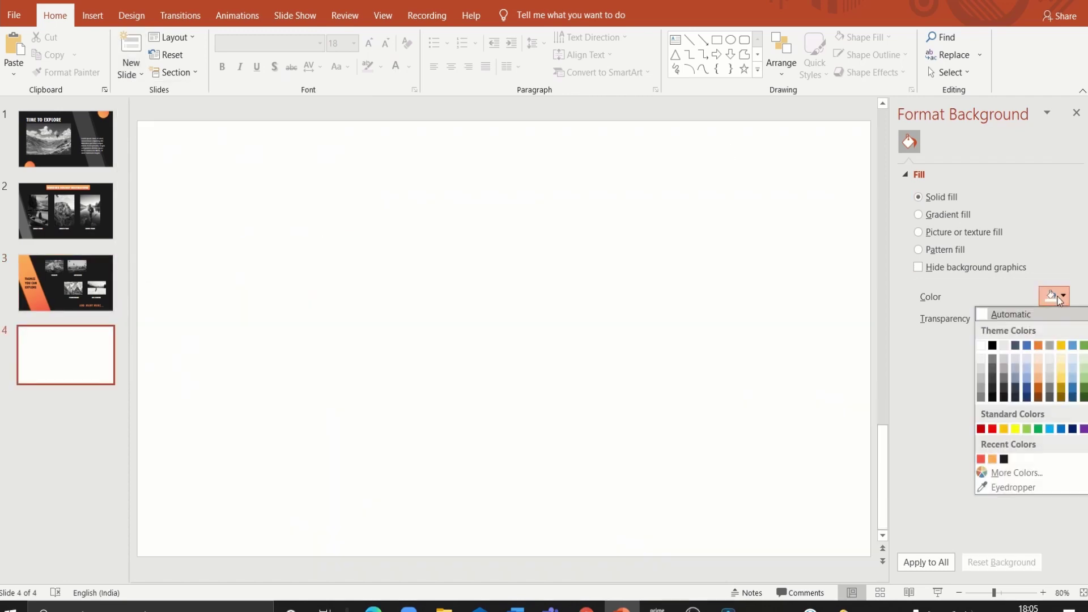
pyautogui.click(1006, 458)
# Step: Copy the TRENDING HOLIDAY DESTINATIONS title shape from slide 2 onto slide 4
pyautogui.click(70, 218)
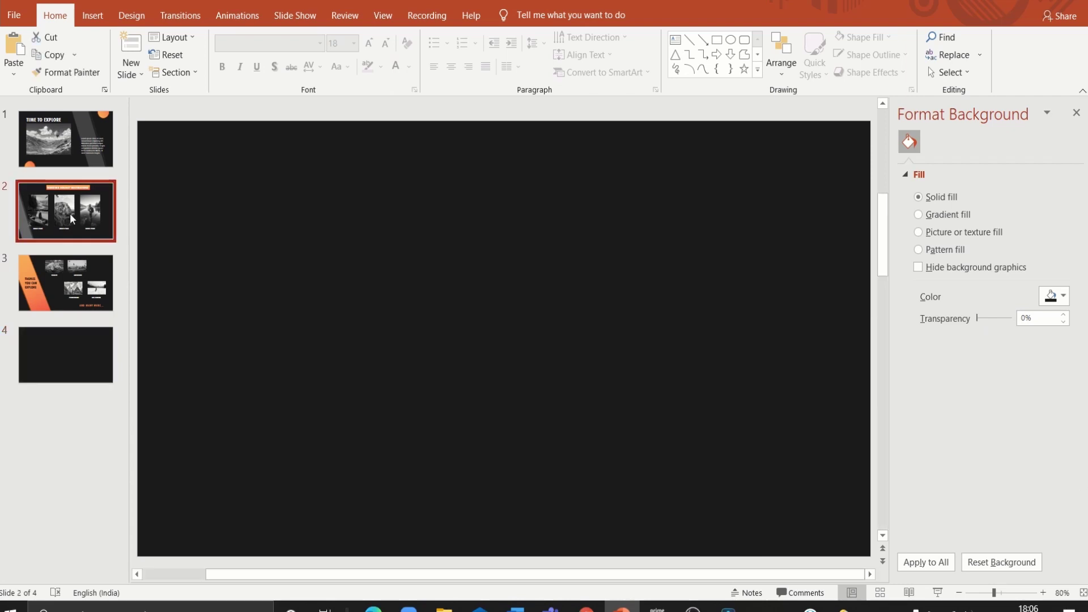
pyautogui.click(356, 150)
pyautogui.rightClick(354, 154)
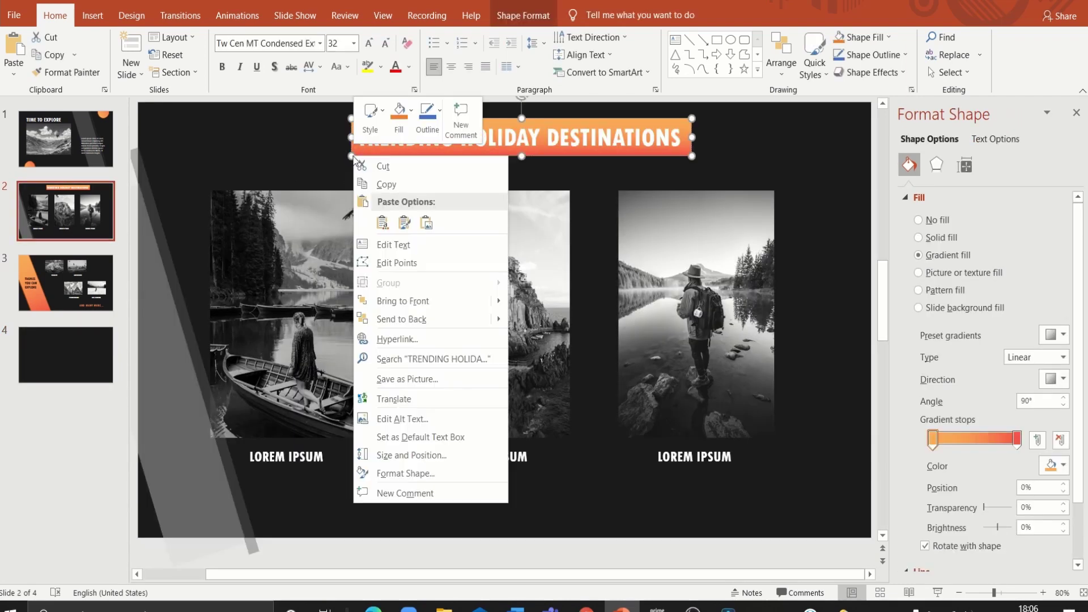
pyautogui.click(374, 186)
pyautogui.click(66, 355)
pyautogui.rightClick(373, 313)
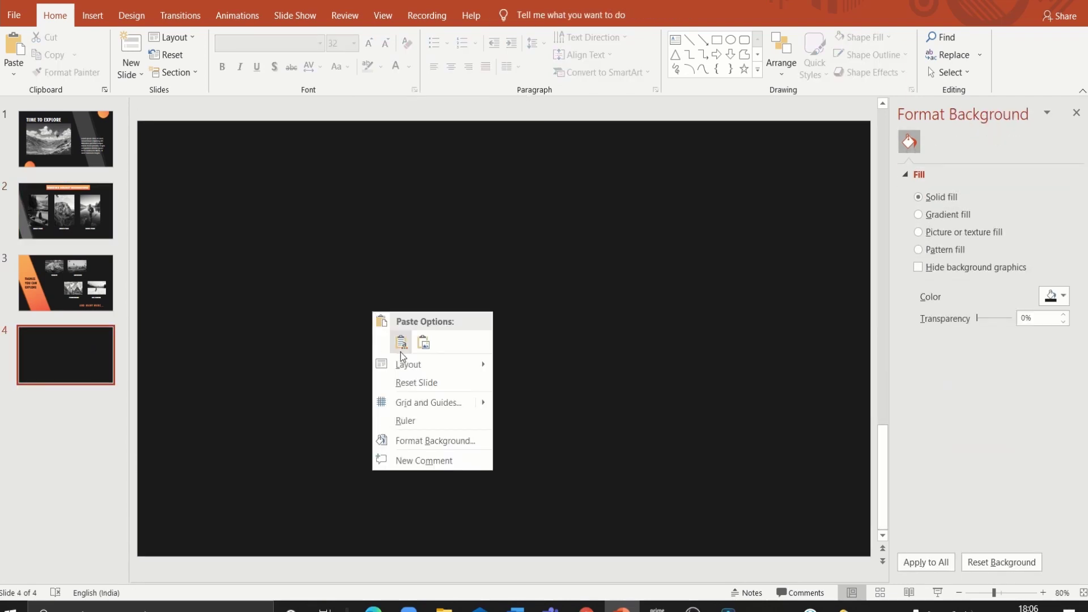
pyautogui.click(401, 342)
# Step: Retype the pasted title as SO WHY WAIT?, centre it, set 36 pt and widen it to one line
pyautogui.moveTo(359, 156); pyautogui.dragTo(681, 170)
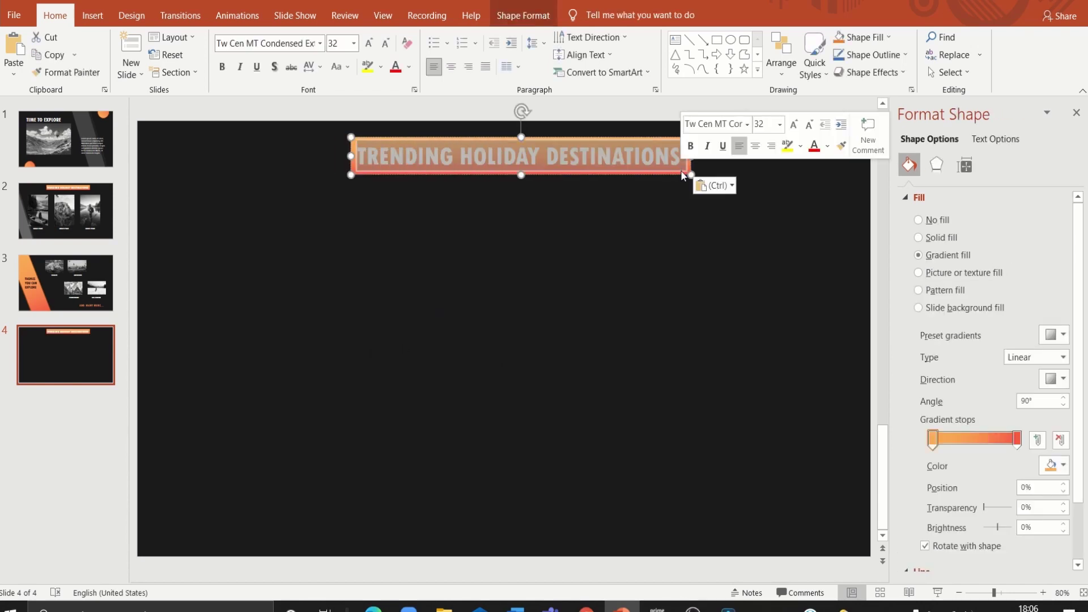
pyautogui.write('SO WHY WAIT')
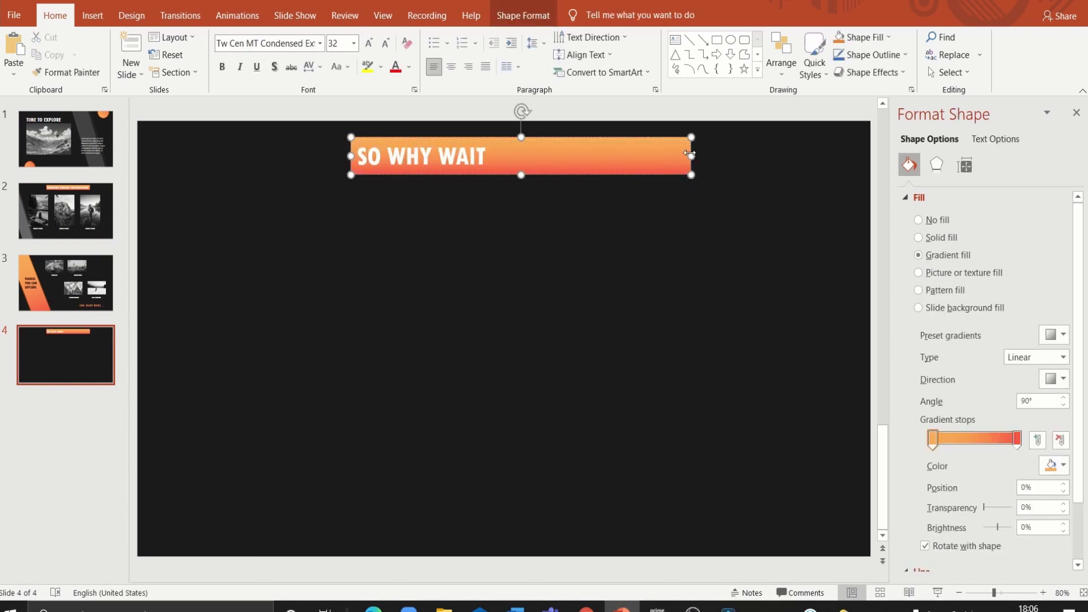
pyautogui.moveTo(690, 153)
pyautogui.mouseDown()
pyautogui.moveTo(503, 154)
pyautogui.moveTo(560, 350)
pyautogui.moveTo(552, 344)
pyautogui.moveTo(605, 340)
pyautogui.moveTo(434, 340)
pyautogui.mouseUp()
pyautogui.write('?')
pyautogui.click(368, 45)
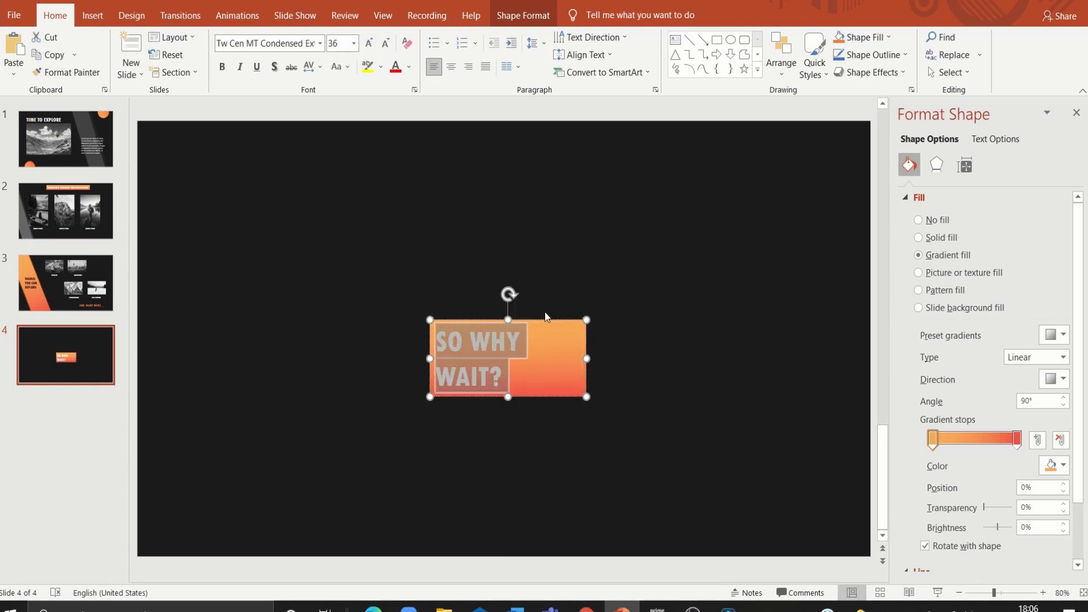
pyautogui.moveTo(587, 359); pyautogui.dragTo(600, 358)
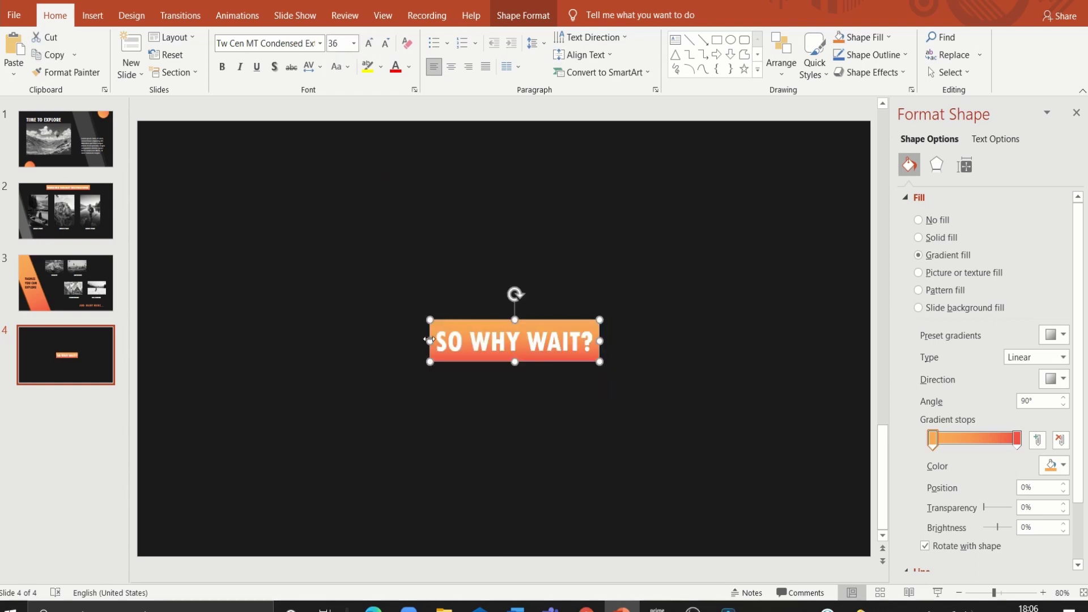
# Step: Copy the diagonal band shape from slide 1 onto slide 4
pyautogui.click(66, 139)
pyautogui.click(716, 196)
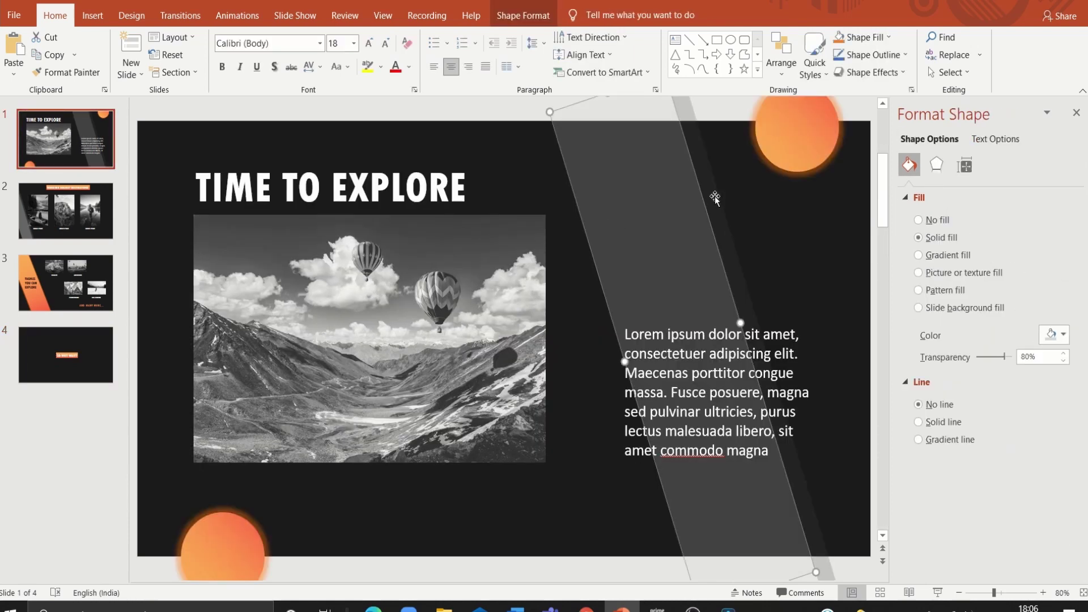
pyautogui.rightClick(665, 196)
pyautogui.click(674, 219)
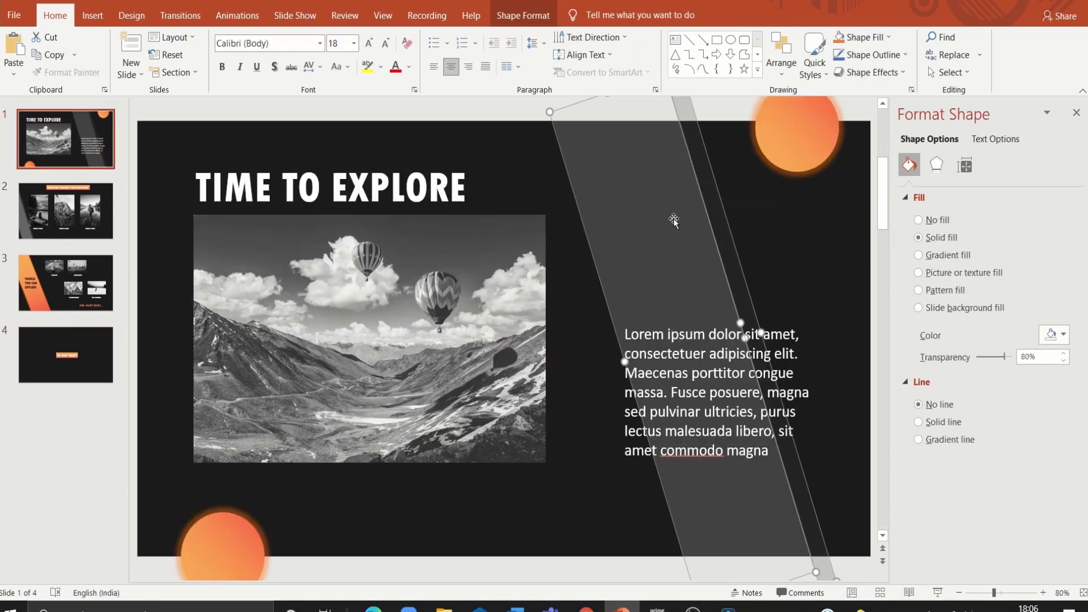
pyautogui.click(106, 341)
pyautogui.rightClick(370, 207)
pyautogui.click(403, 239)
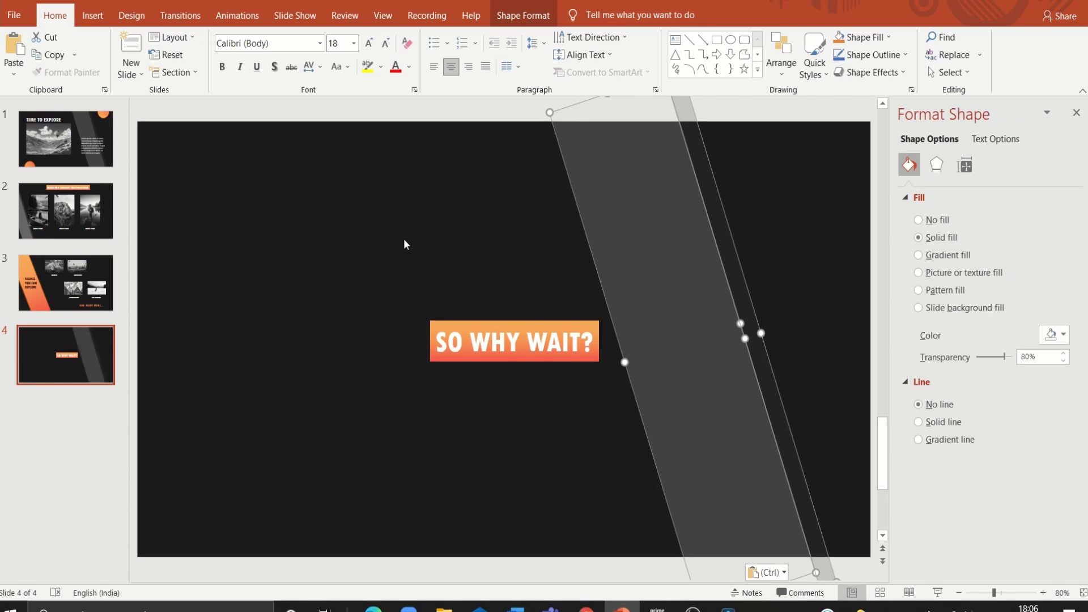
pyautogui.click(404, 244)
# Step: Insert the iconos_social_media8 picture from this computer, then shrink it and move it down-left
pyautogui.click(100, 24)
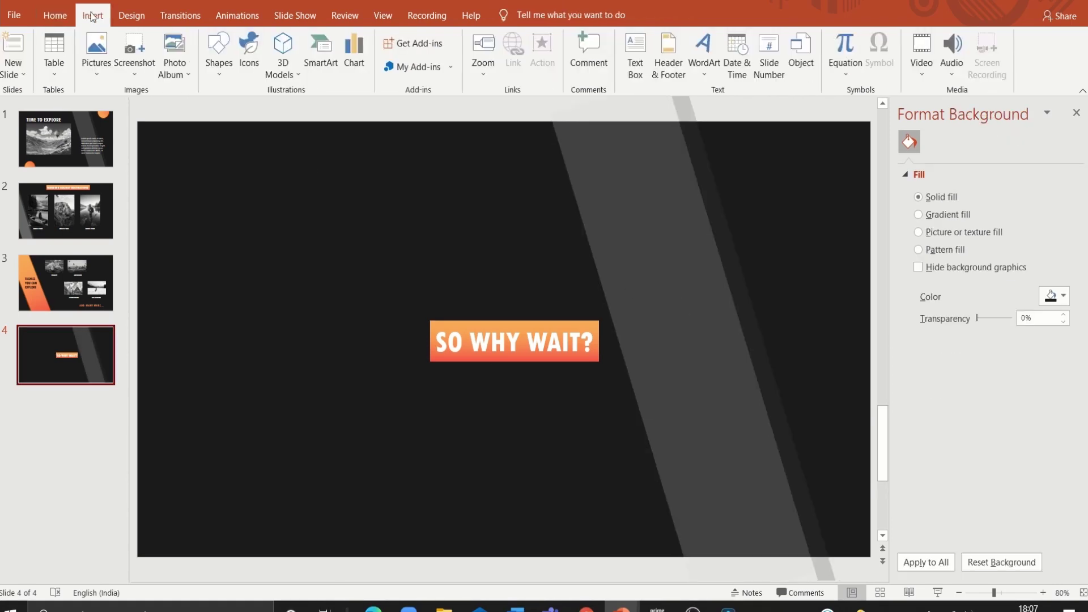
pyautogui.click(96, 76)
pyautogui.click(109, 108)
pyautogui.click(160, 105)
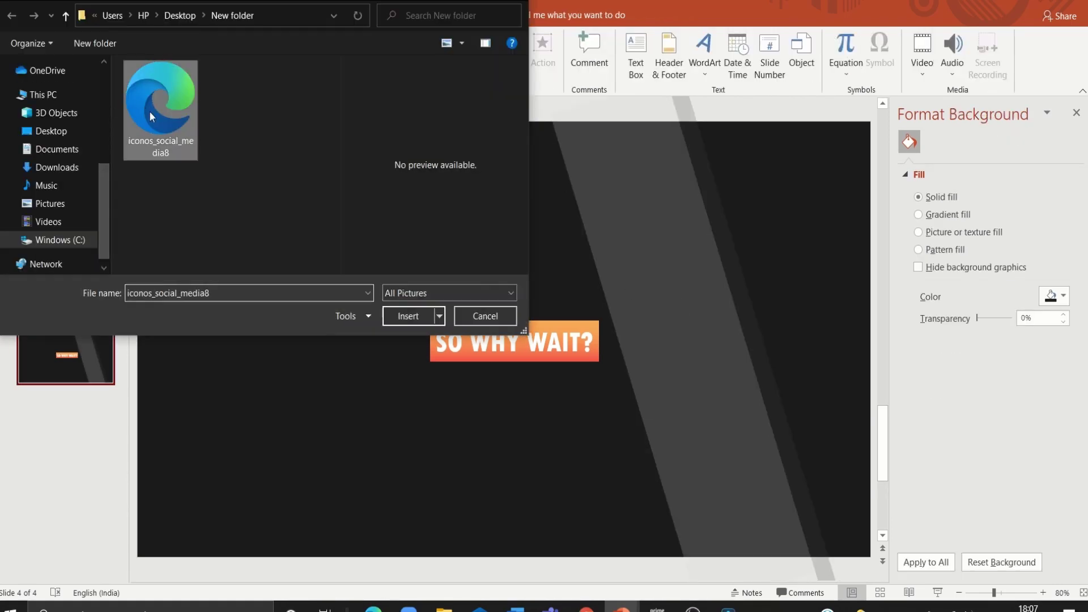
pyautogui.click(397, 317)
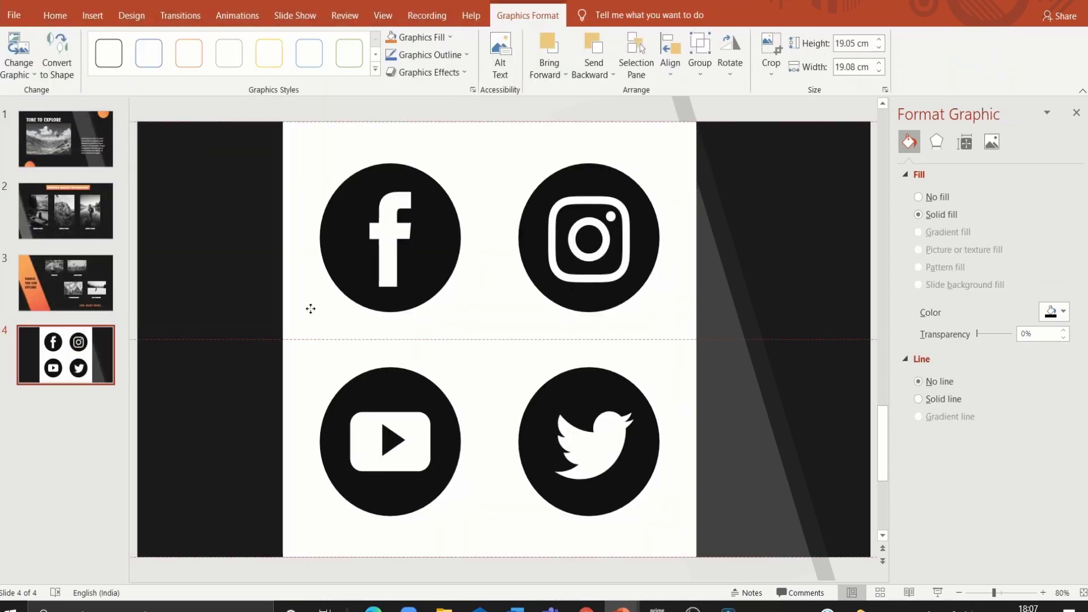
pyautogui.moveTo(385, 315); pyautogui.dragTo(274, 311)
pyautogui.moveTo(187, 115); pyautogui.dragTo(301, 241)
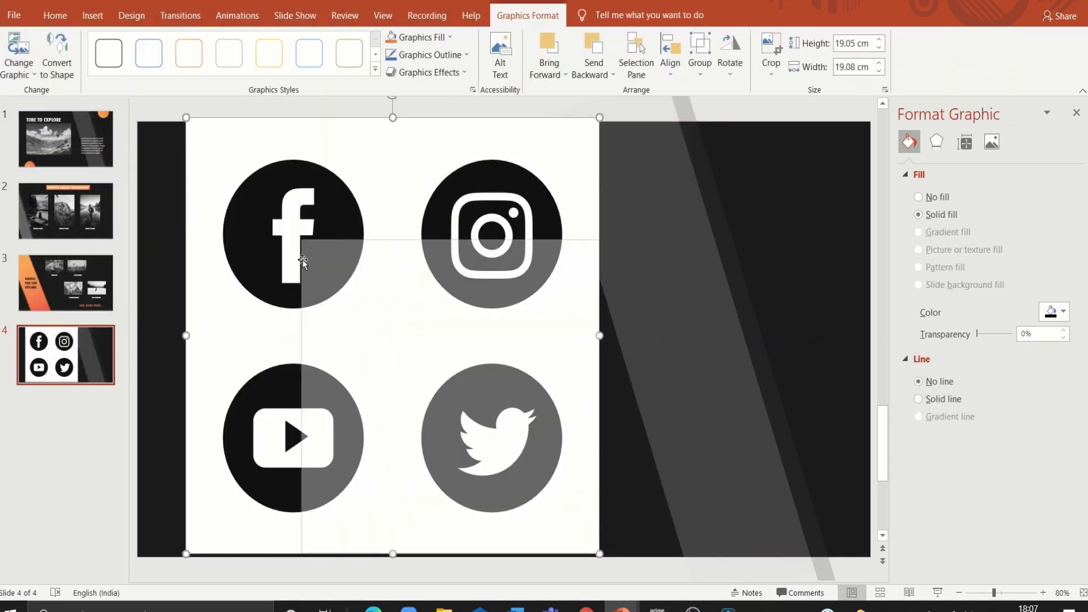
pyautogui.moveTo(390, 348); pyautogui.dragTo(250, 327)
# Step: Ungroup the icons graphic into separate drawing shapes and move the white backing rectangle aside
pyautogui.rightClick(249, 327)
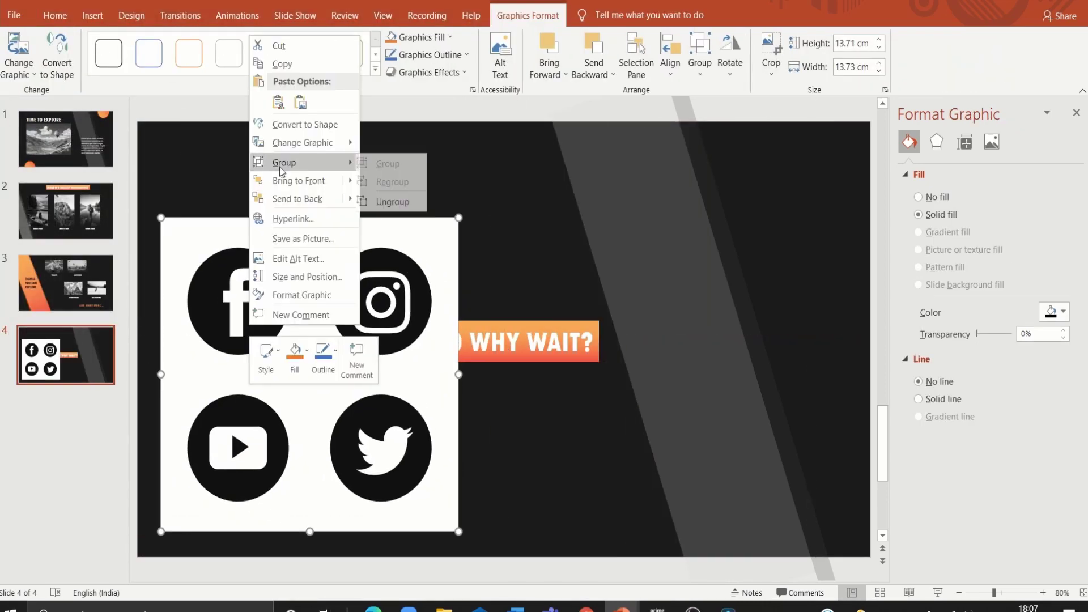
pyautogui.click(375, 200)
pyautogui.click(521, 339)
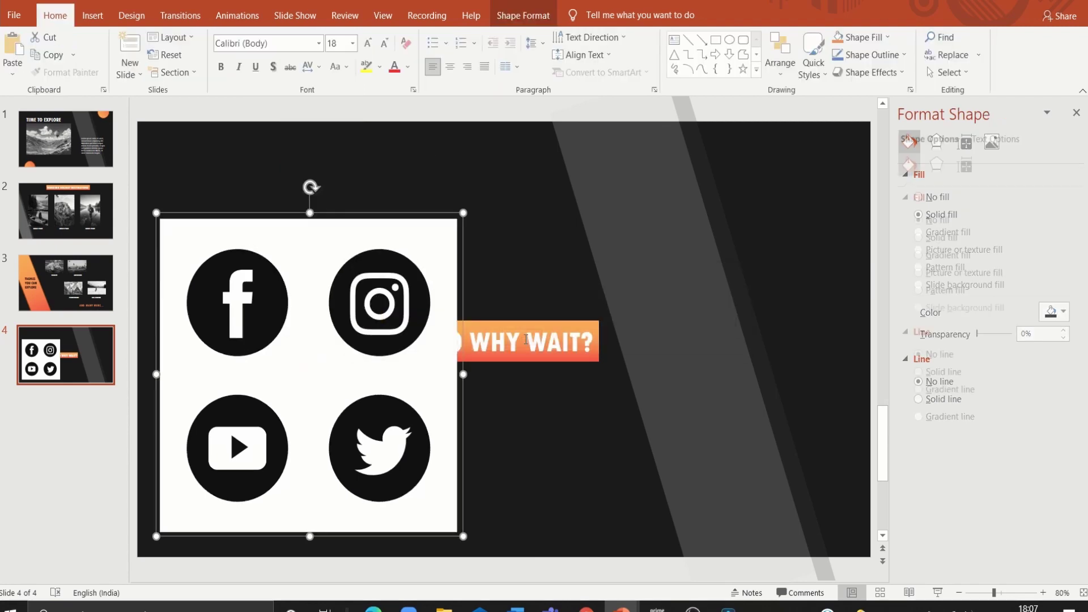
pyautogui.rightClick(349, 329)
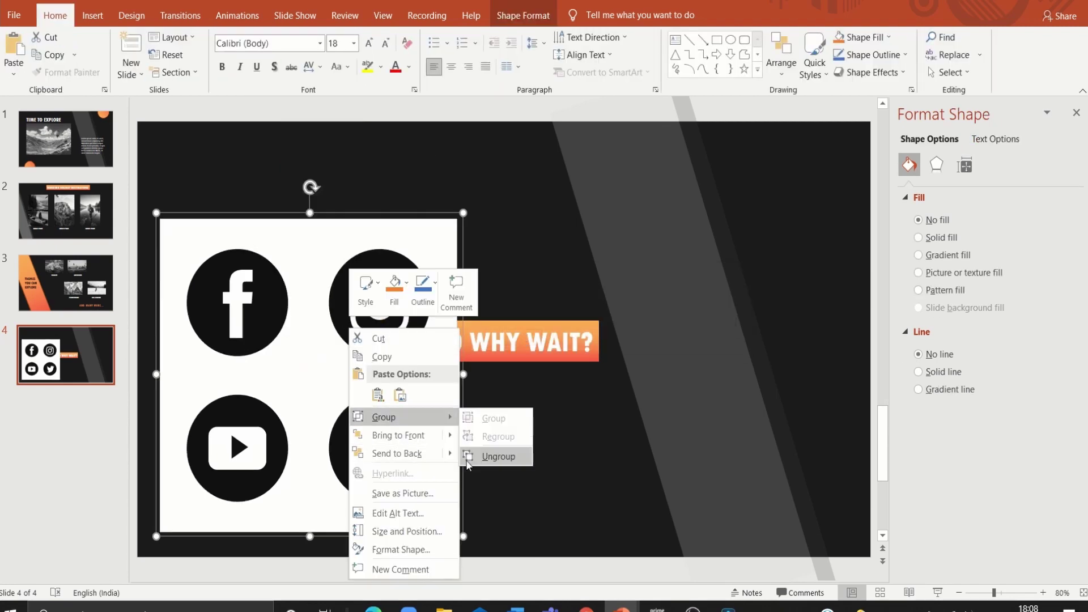
pyautogui.click(482, 454)
pyautogui.click(464, 458)
pyautogui.moveTo(436, 419); pyautogui.dragTo(793, 479)
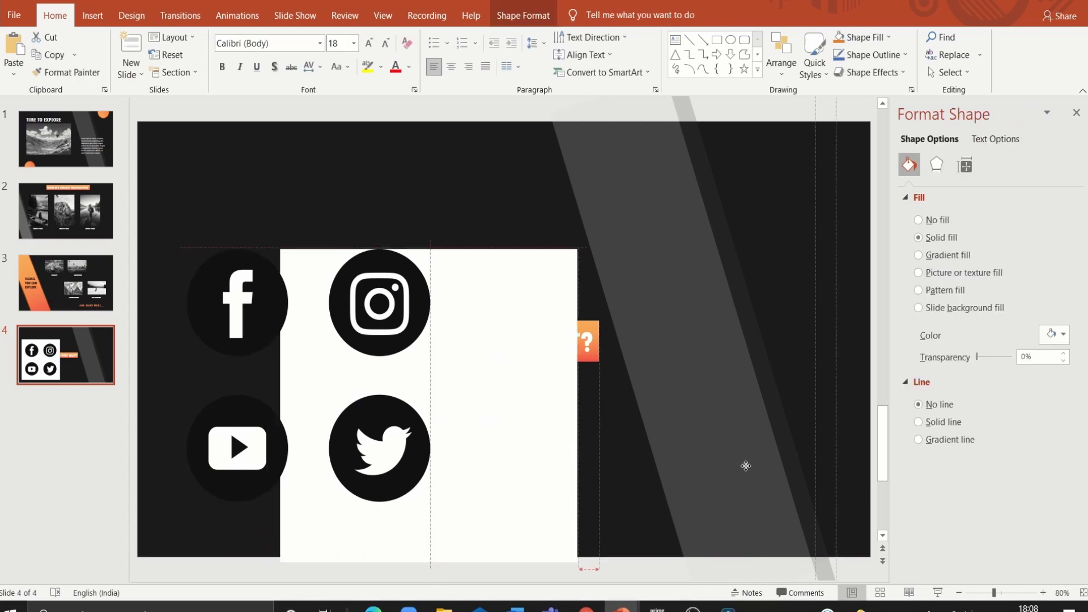
# Step: Delete the white backing and give the Facebook, Instagram, Twitter and YouTube circles orange gradient fills
pyautogui.press('Delete')
pyautogui.click(192, 299)
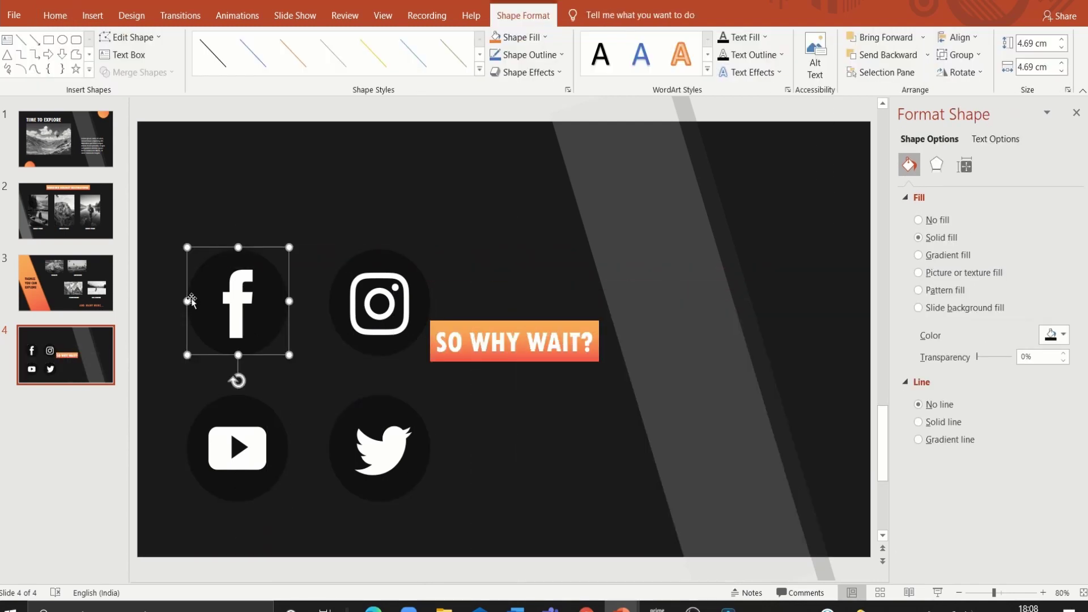
pyautogui.click(919, 255)
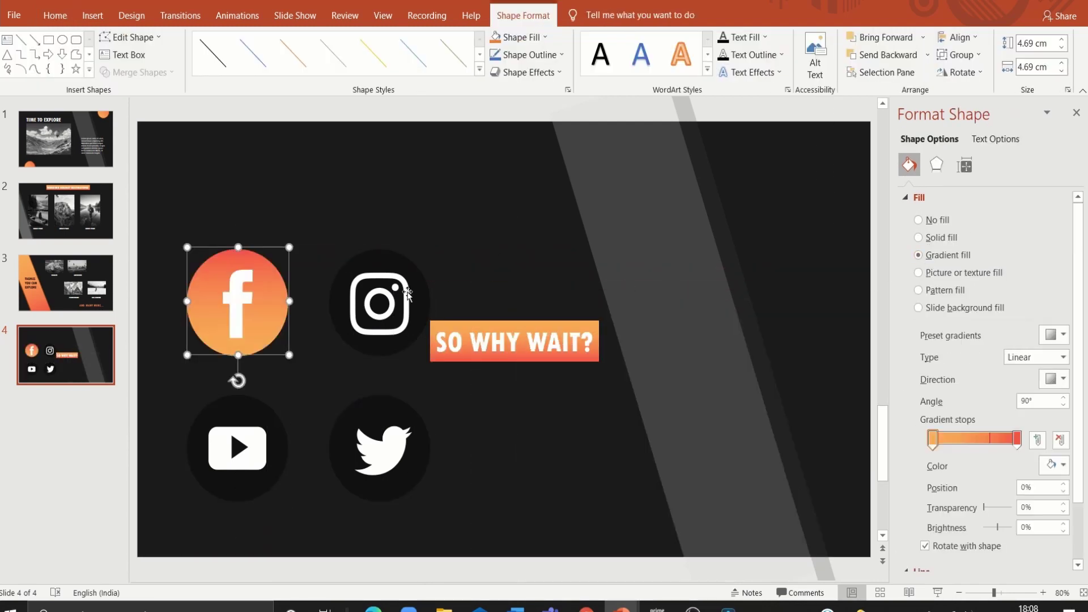
pyautogui.click(377, 267)
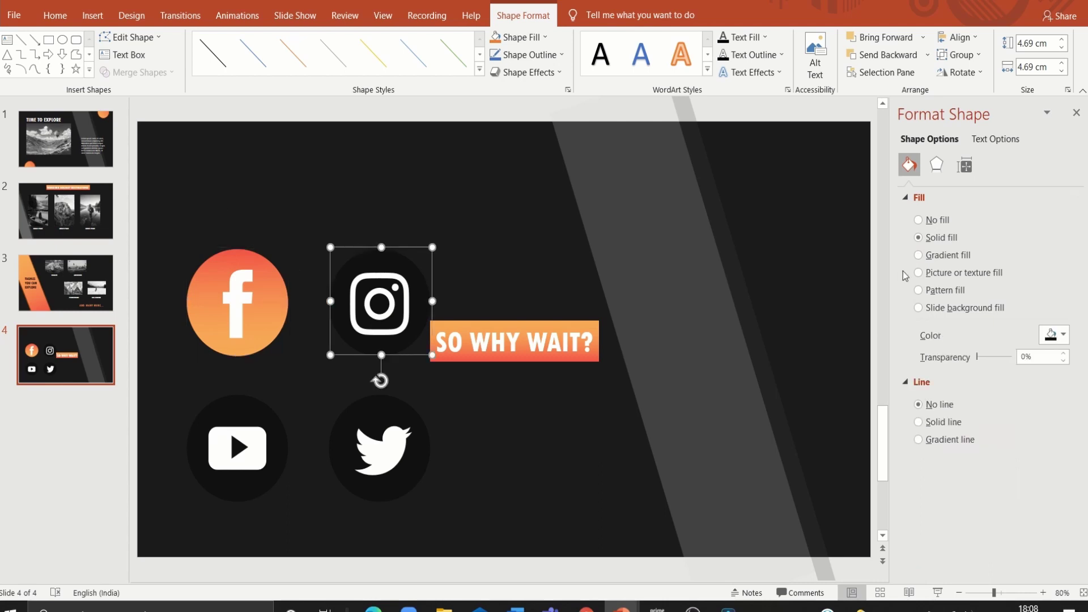
pyautogui.click(918, 255)
pyautogui.click(363, 399)
pyautogui.click(919, 255)
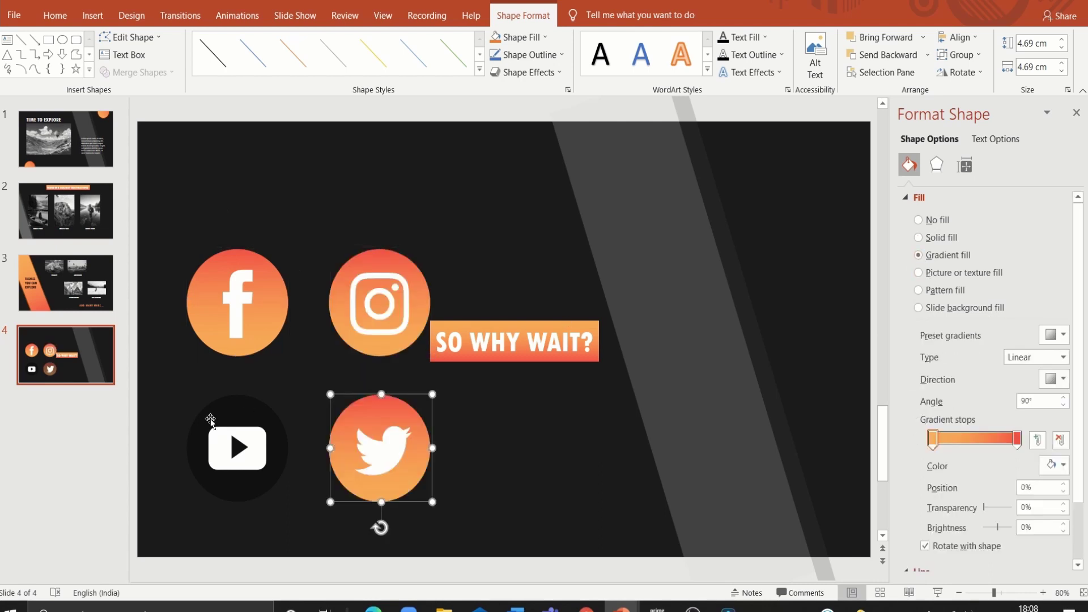
pyautogui.click(202, 419)
pyautogui.click(919, 255)
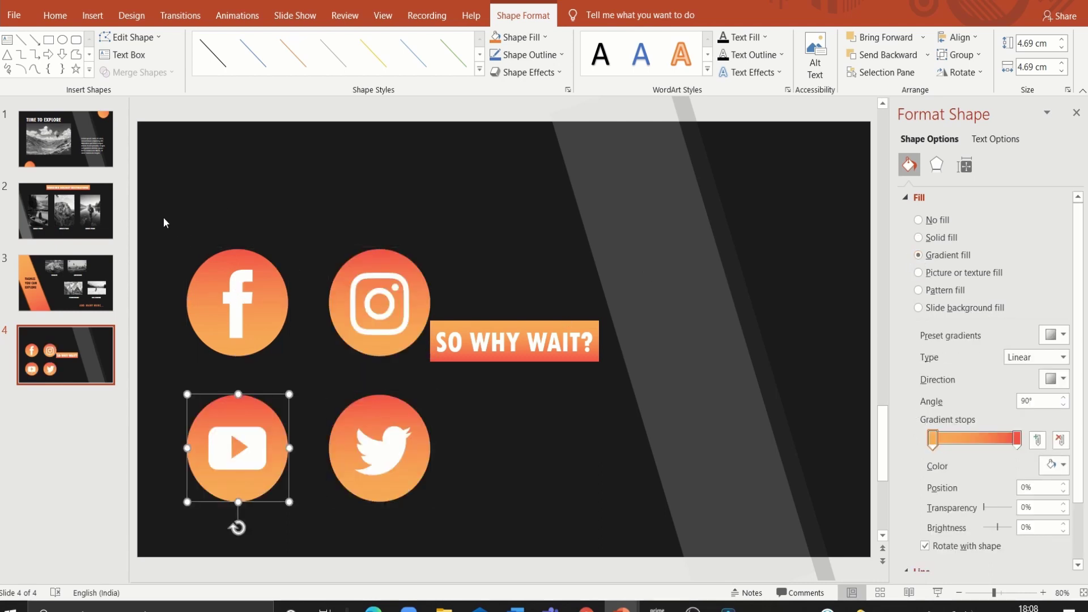
# Step: Group each of the four circles with its logo: Facebook, Instagram, Twitter and YouTube
pyautogui.moveTo(165, 222); pyautogui.dragTo(306, 370)
pyautogui.rightClick(241, 289)
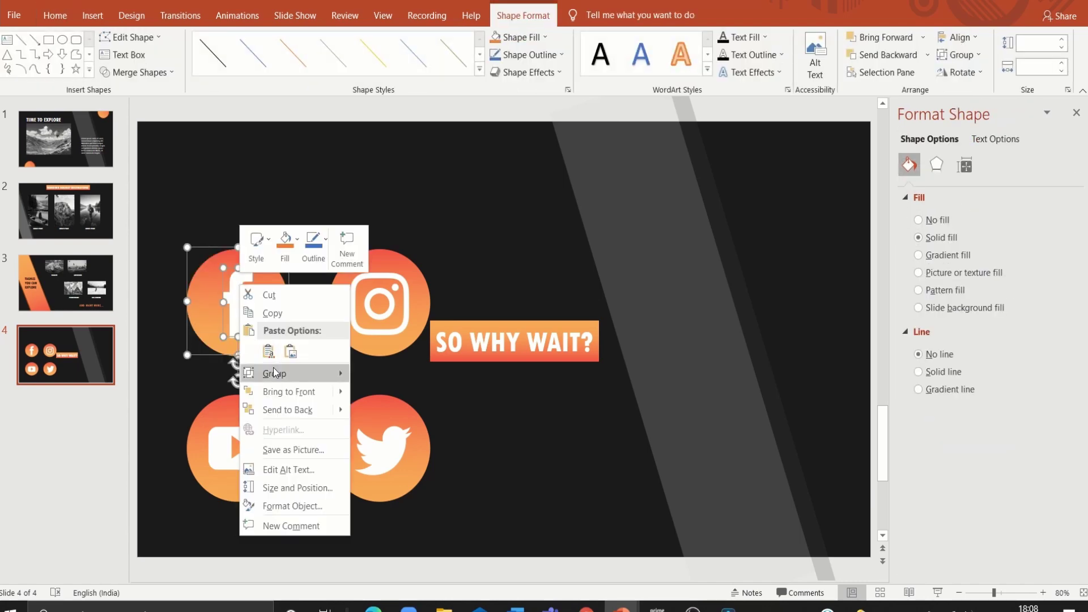
pyautogui.moveTo(274, 374)
pyautogui.click(365, 374)
pyautogui.moveTo(314, 218); pyautogui.dragTo(447, 385)
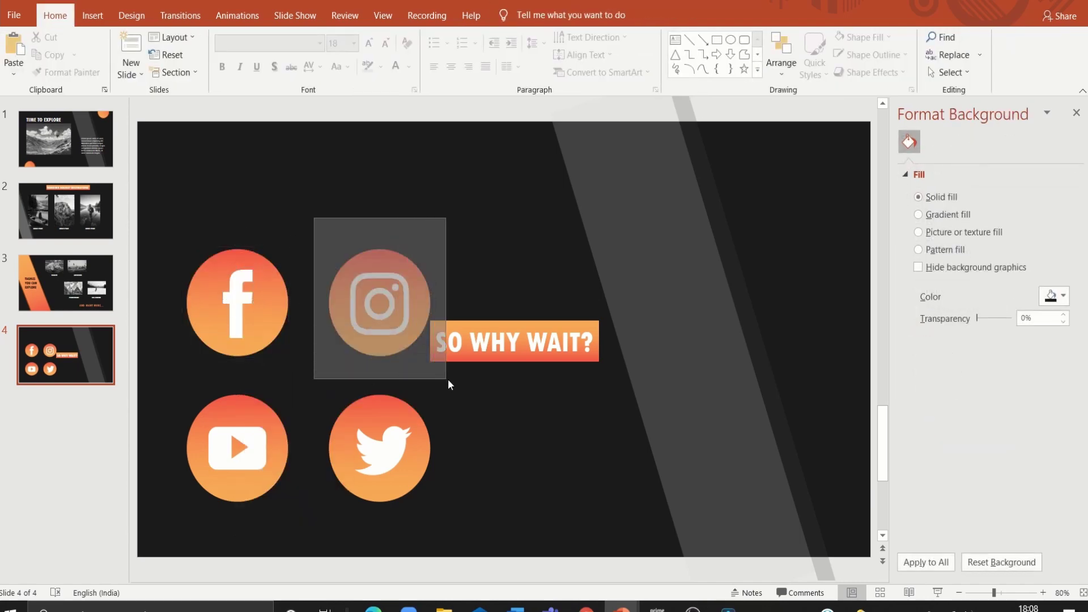
pyautogui.rightClick(371, 278)
pyautogui.click(520, 370)
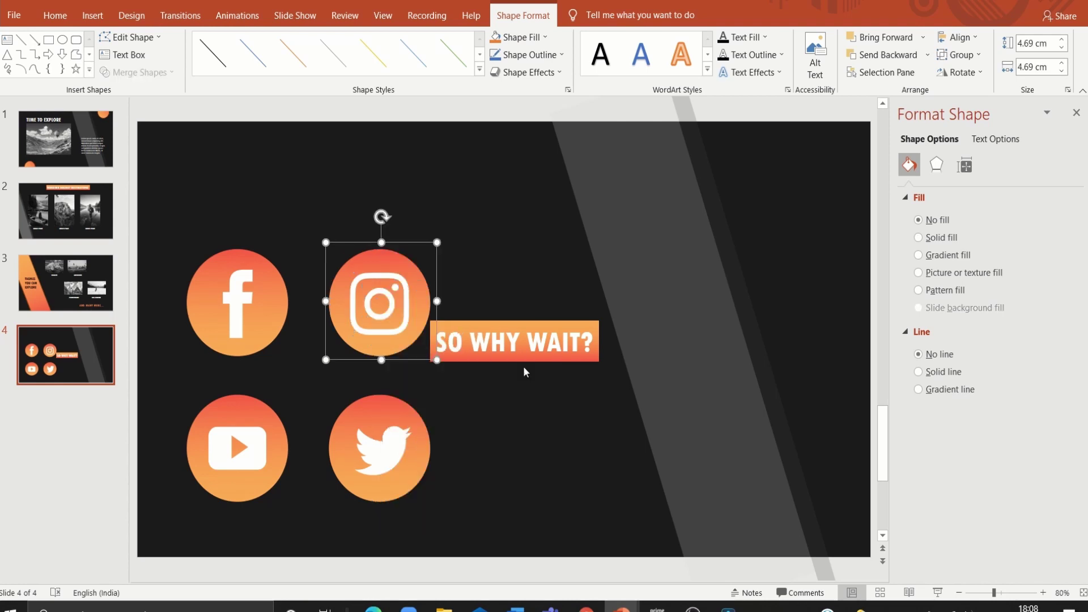
pyautogui.click(526, 372)
pyautogui.moveTo(320, 385); pyautogui.dragTo(440, 539)
pyautogui.rightClick(375, 434)
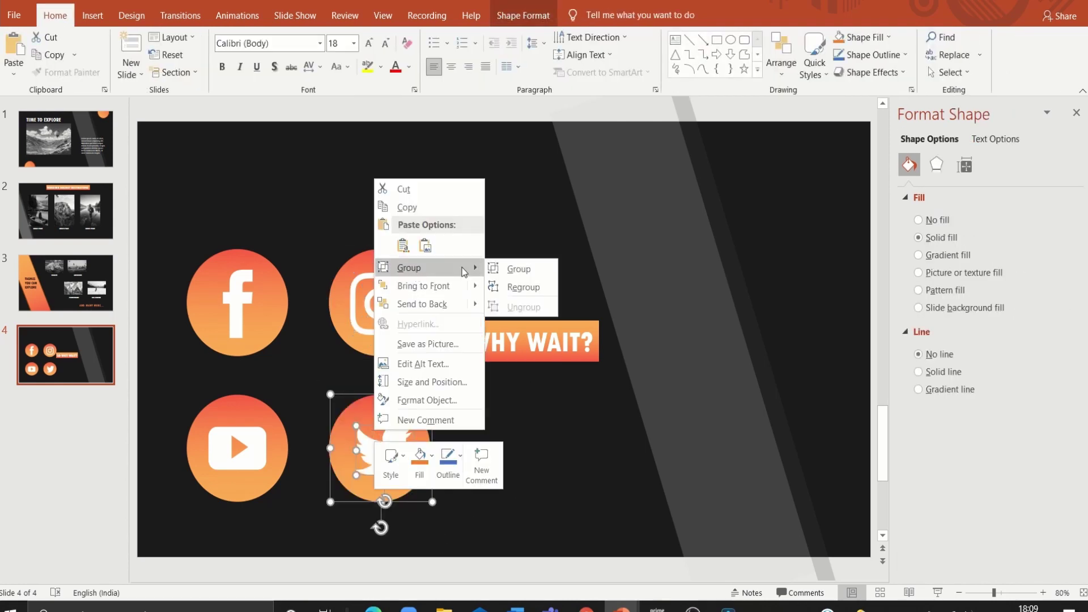
pyautogui.click(519, 268)
pyautogui.moveTo(158, 365); pyautogui.dragTo(305, 529)
pyautogui.rightClick(240, 448)
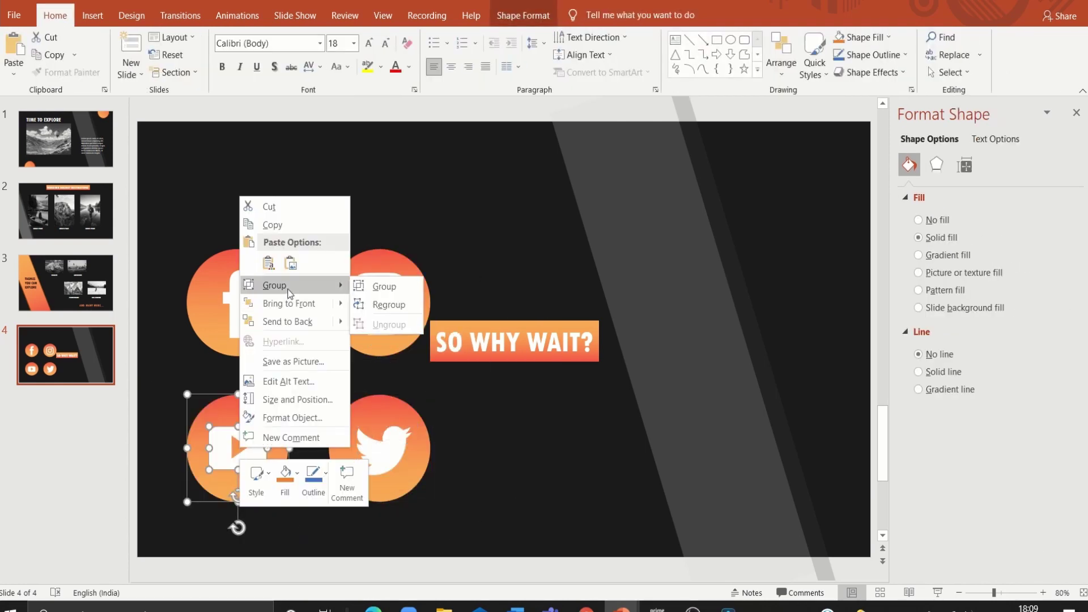
pyautogui.click(385, 287)
# Step: Size all four icon groups to 1.5 cm
pyautogui.keyDown('shift'); pyautogui.click(236, 292); pyautogui.keyUp('shift')
pyautogui.keyDown('shift'); pyautogui.click(364, 300); pyautogui.keyUp('shift')
pyautogui.keyDown('shift'); pyautogui.click(372, 470); pyautogui.keyUp('shift')
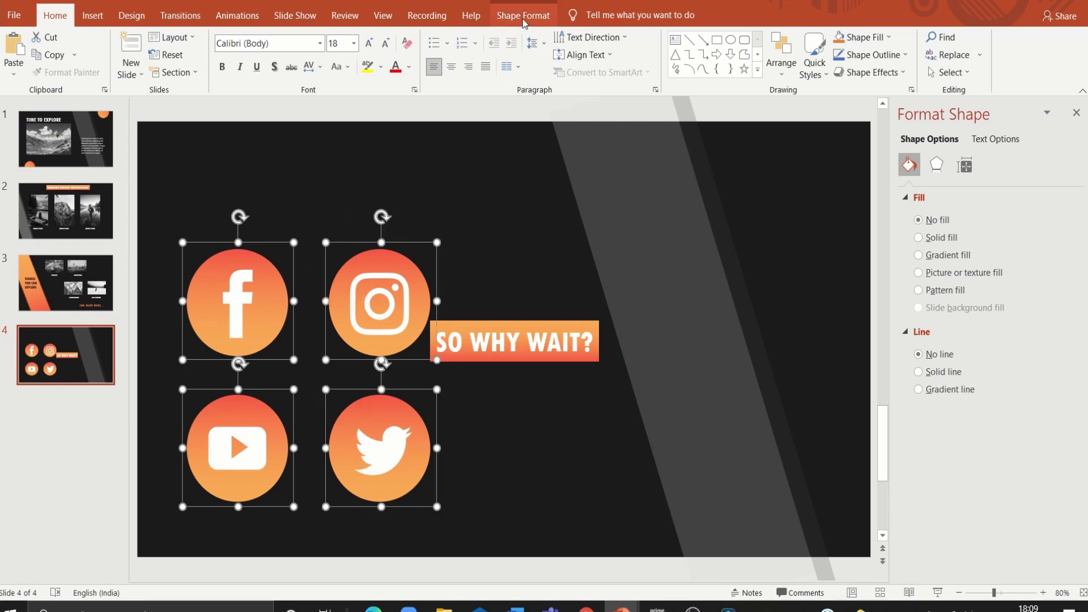
pyautogui.click(522, 17)
pyautogui.press('Tab')
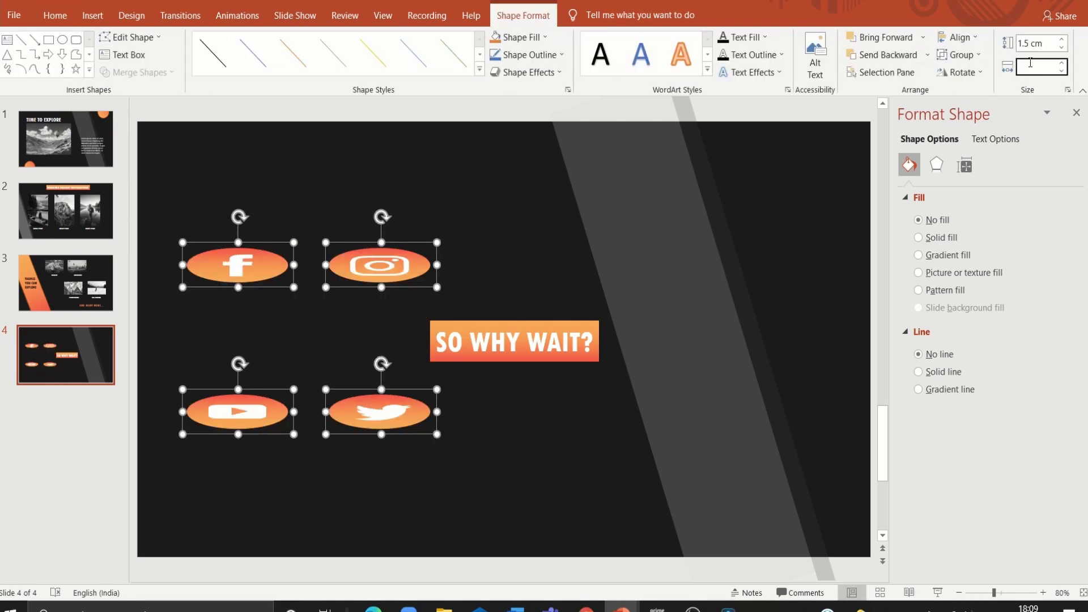
pyautogui.write('1.5')
pyautogui.press('Return')
# Step: Line the four icons up in a bottom-left row and start the slide show
pyautogui.moveTo(242, 281); pyautogui.dragTo(229, 521)
pyautogui.click(426, 454)
pyautogui.click(189, 376)
pyautogui.moveTo(333, 376)
pyautogui.mouseDown()
pyautogui.moveTo(293, 519)
pyautogui.moveTo(195, 518)
pyautogui.moveTo(211, 526)
pyautogui.mouseUp()
pyautogui.hotkey('shift', 'F5')
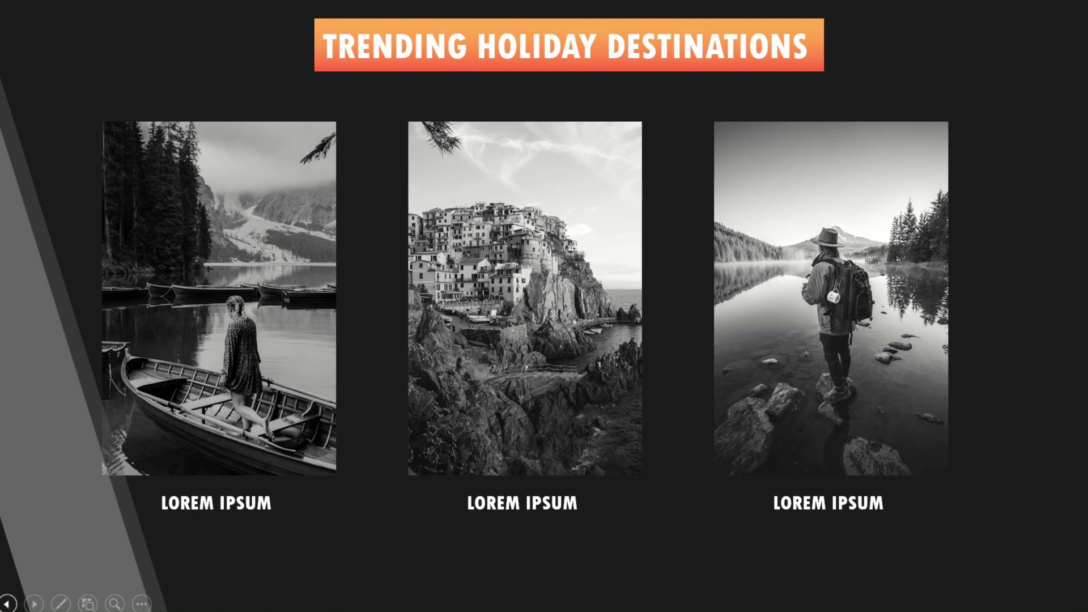
# Step: Advance the slide show from the destinations slide to slide 3
pyautogui.press('Right')
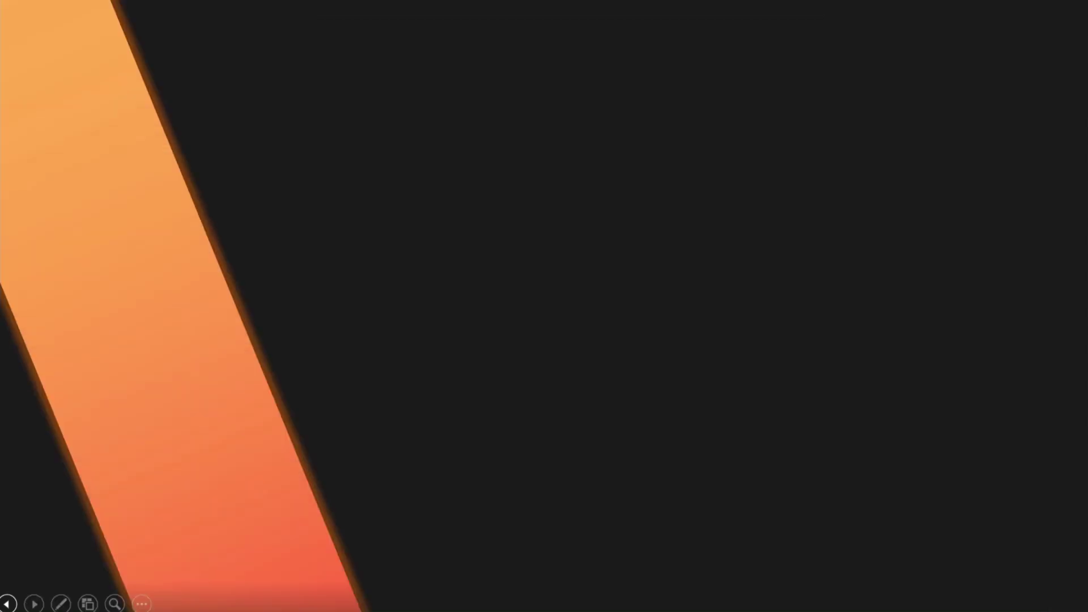